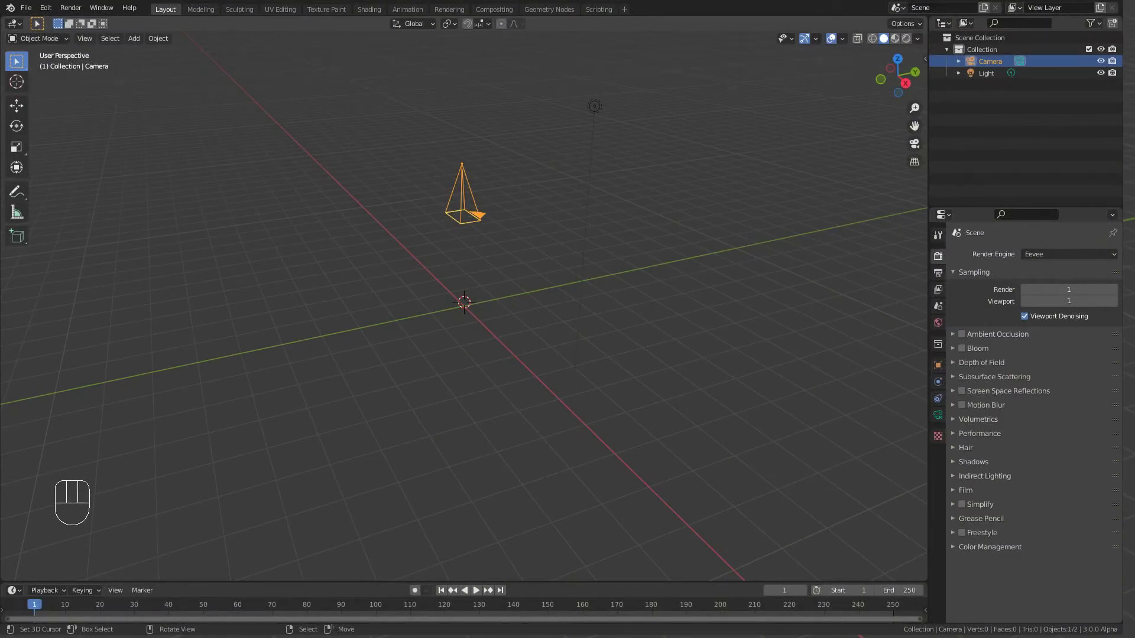
Step: Add a mesh plane at the scene origin and switch to the Texture Paint workspace
key(shift+a)
mouse_move(463, 306)
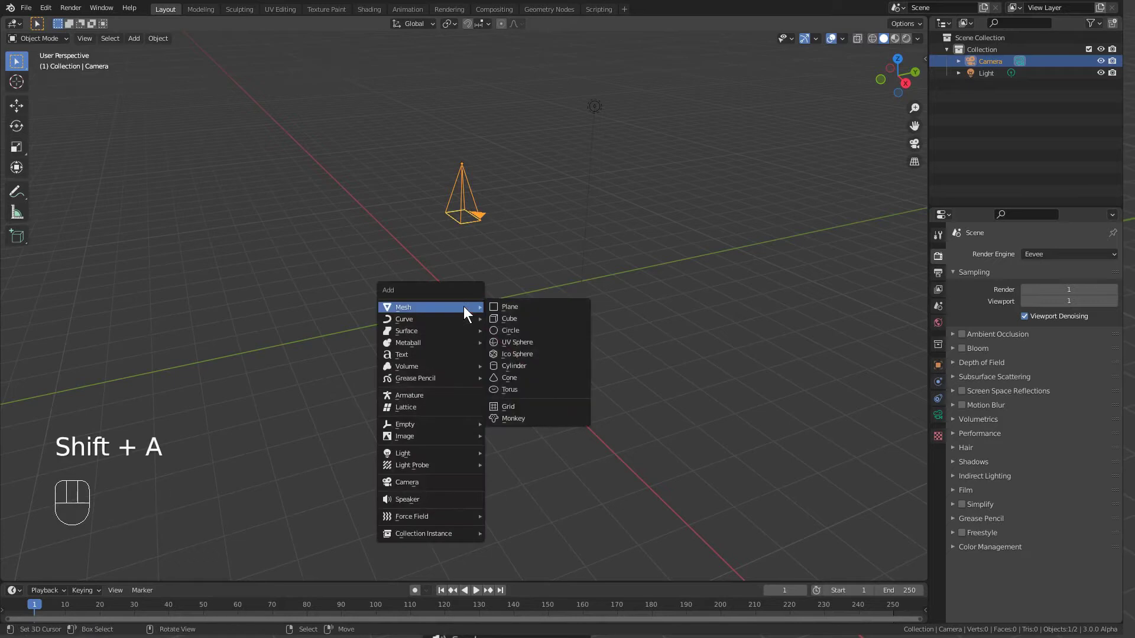
click(524, 307)
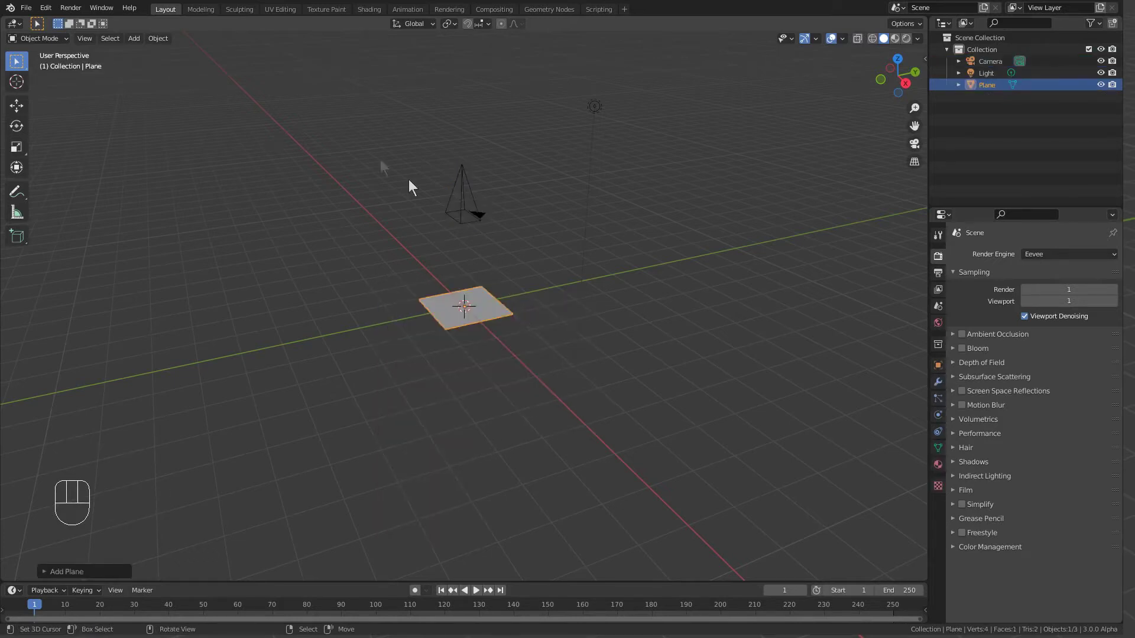
click(327, 10)
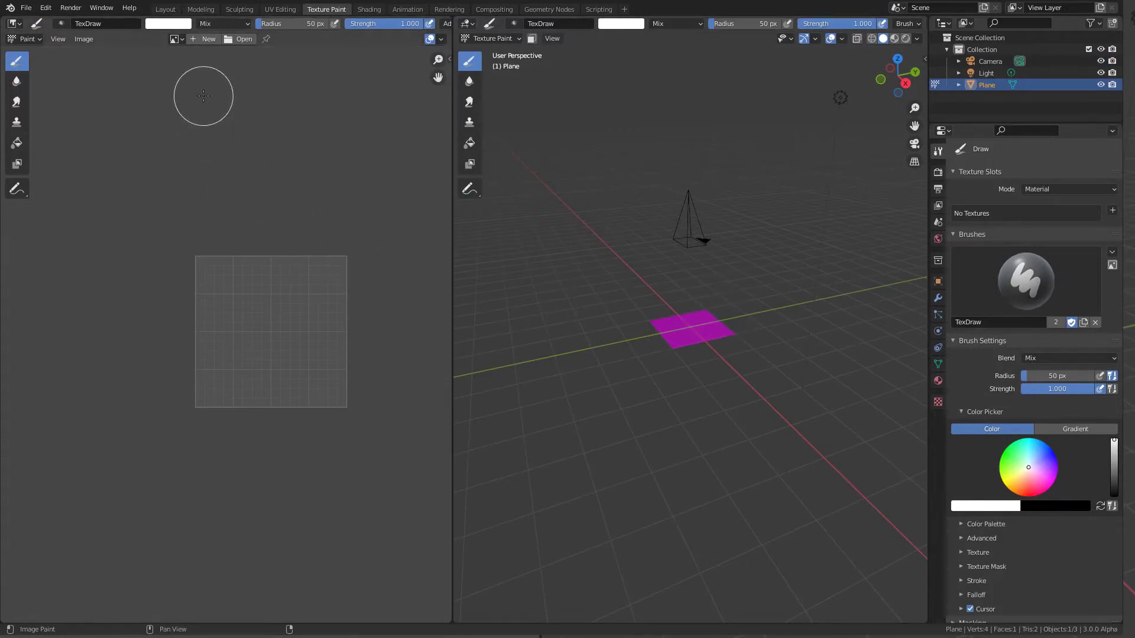
Step: Create a new black 1024×1024 image named 'Dots shape'
click(210, 38)
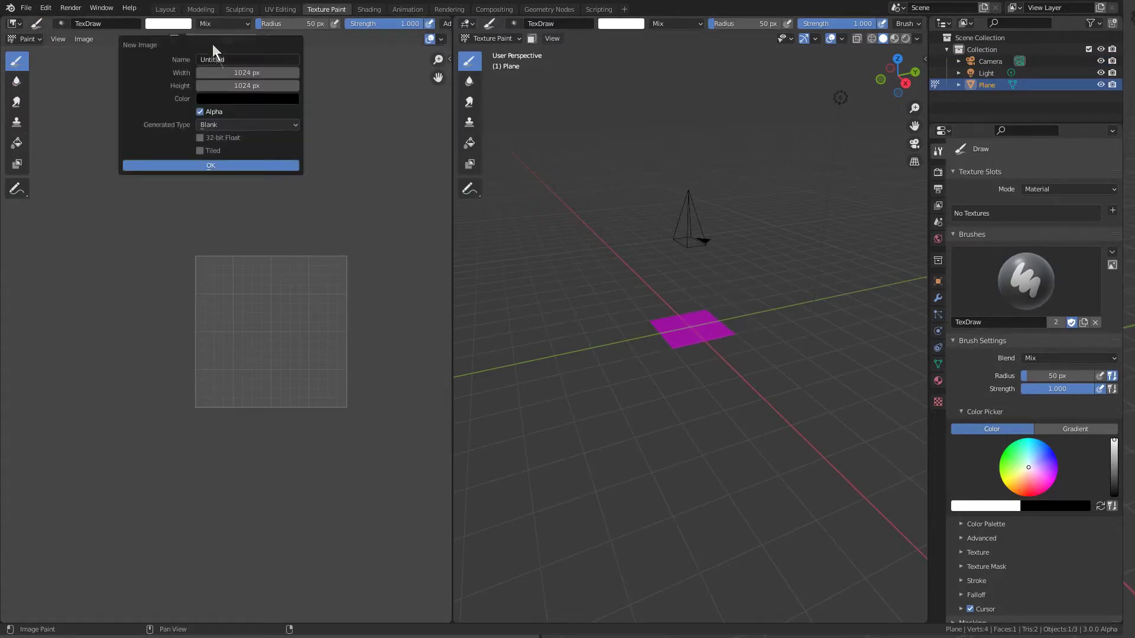
click(229, 60)
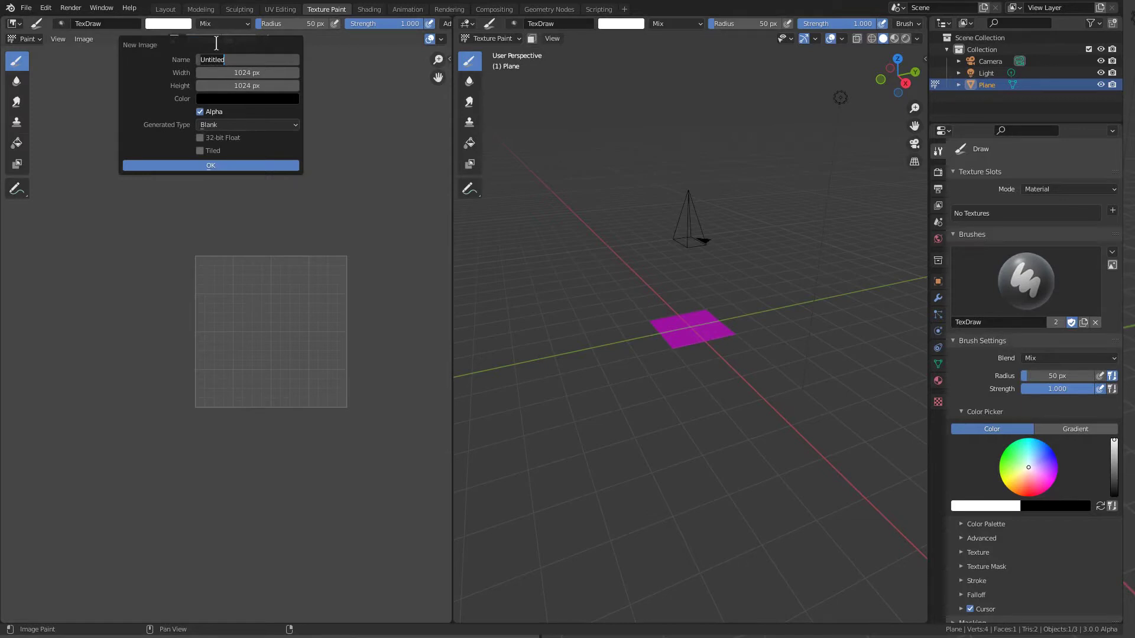
text(Dots shape)
click(241, 164)
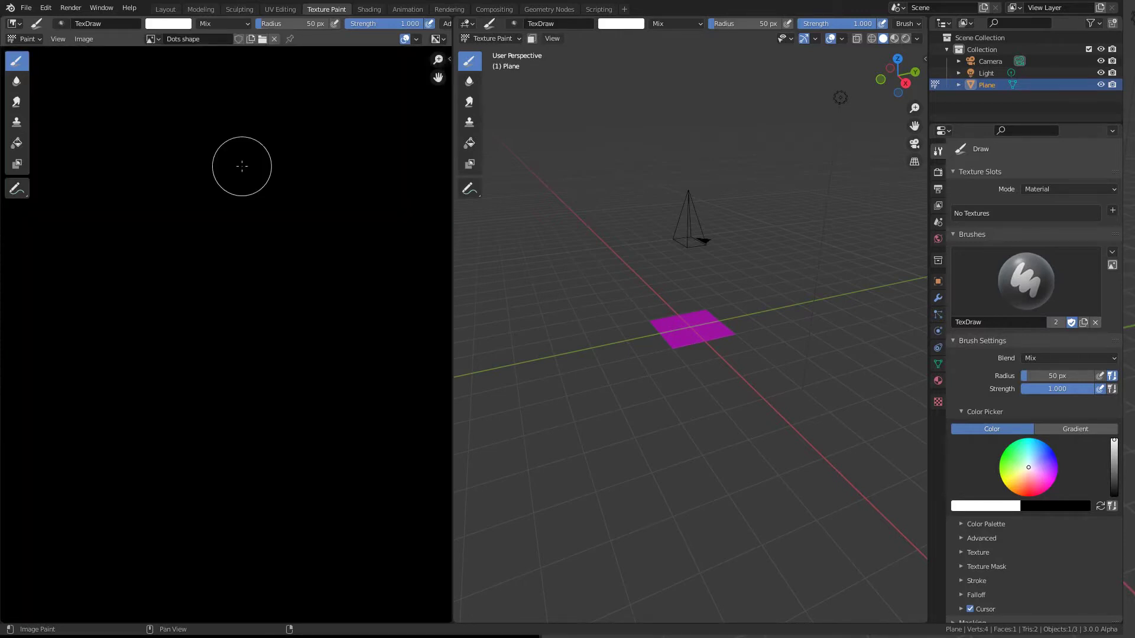
Step: Set the brush colour to light blue and paint a heart outline on the Dots shape image
key(Home)
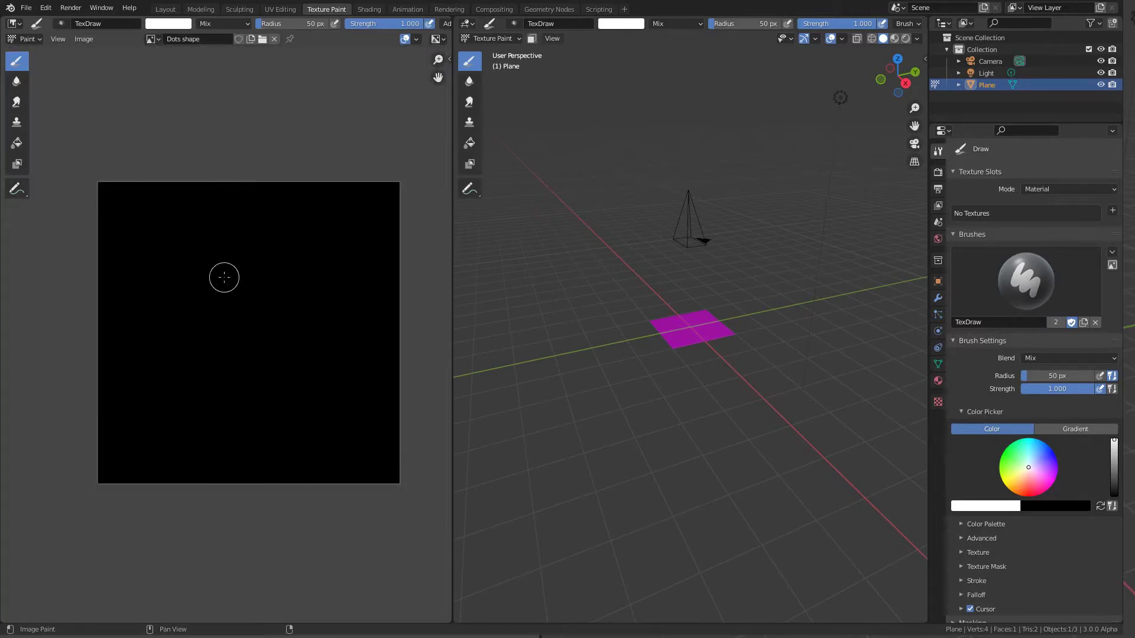
drag(225, 278, 218, 212)
key(ctrl+z)
key(n)
drag(377, 301, 378, 307)
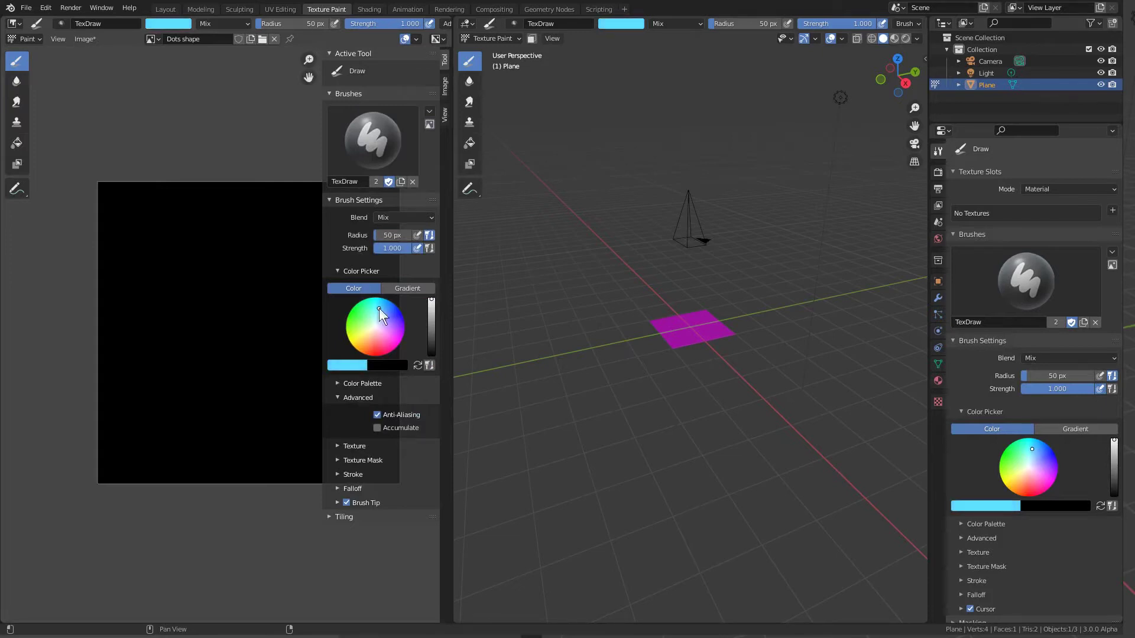
key(n)
mouse_move(228, 255)
mouse_down()
mouse_move(190, 228)
mouse_move(156, 257)
mouse_move(167, 307)
mouse_move(206, 353)
mouse_move(245, 437)
mouse_move(333, 306)
mouse_move(325, 244)
mouse_move(289, 232)
mouse_move(232, 261)
mouse_up()
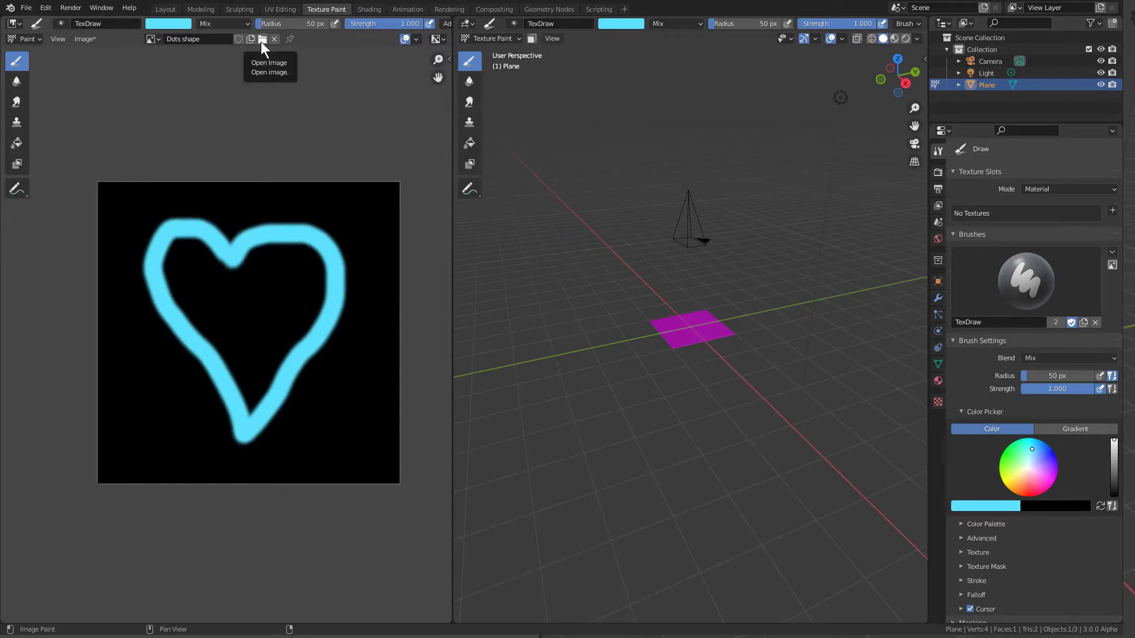
Step: Save the painted Dots shape heart image to a file with Save As
click(86, 41)
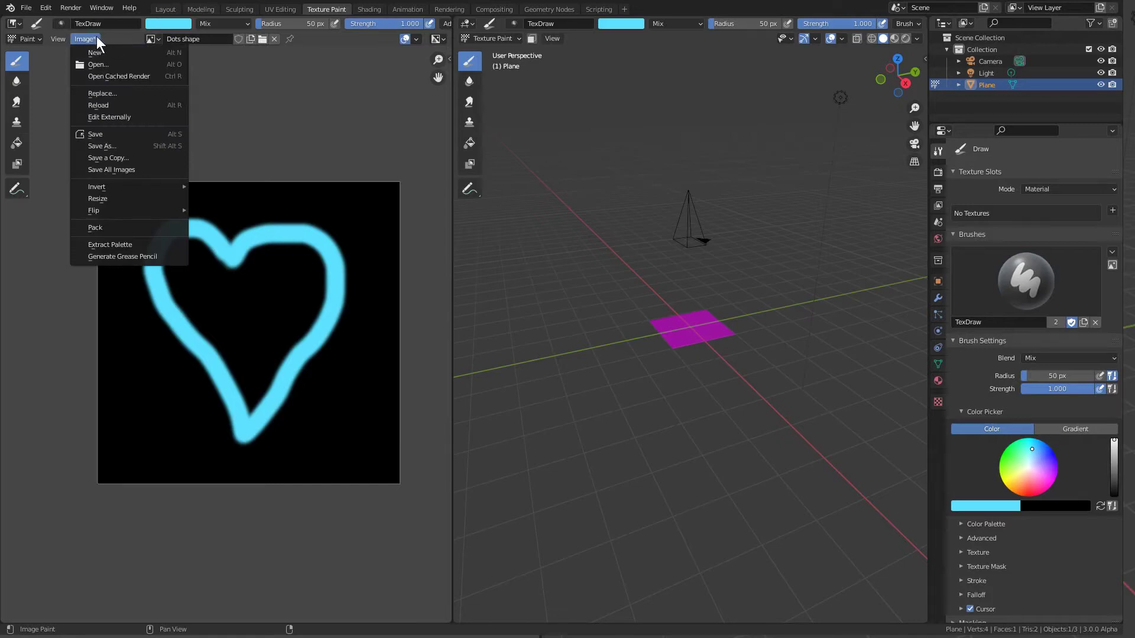
click(108, 145)
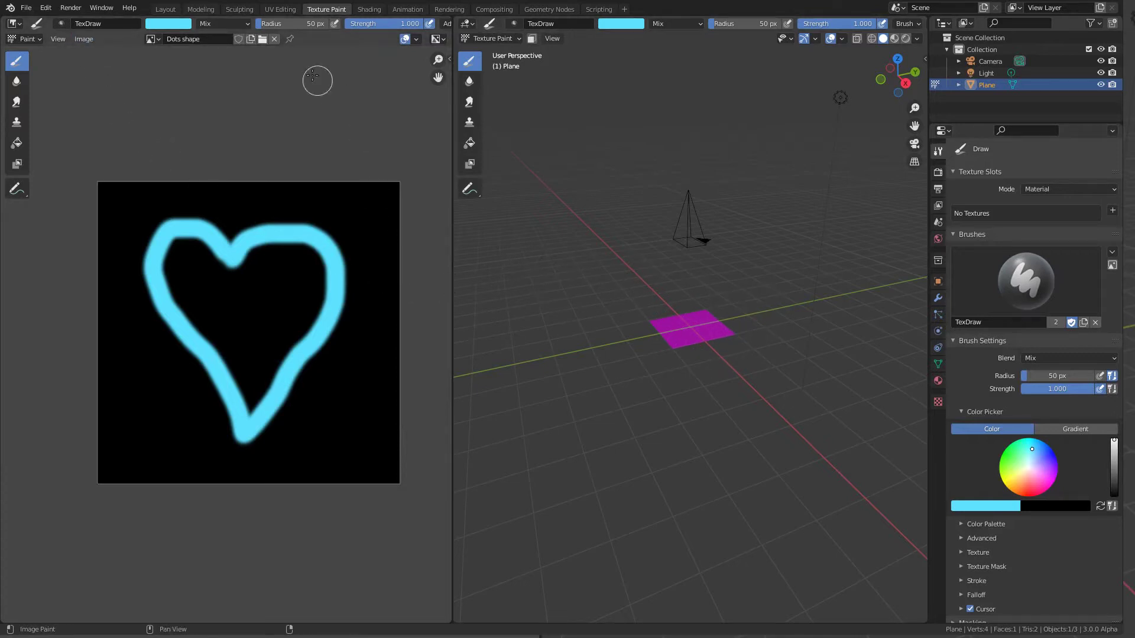
Step: Back in Layout, split the 3D viewport and make the lower area a Shader Editor
click(167, 10)
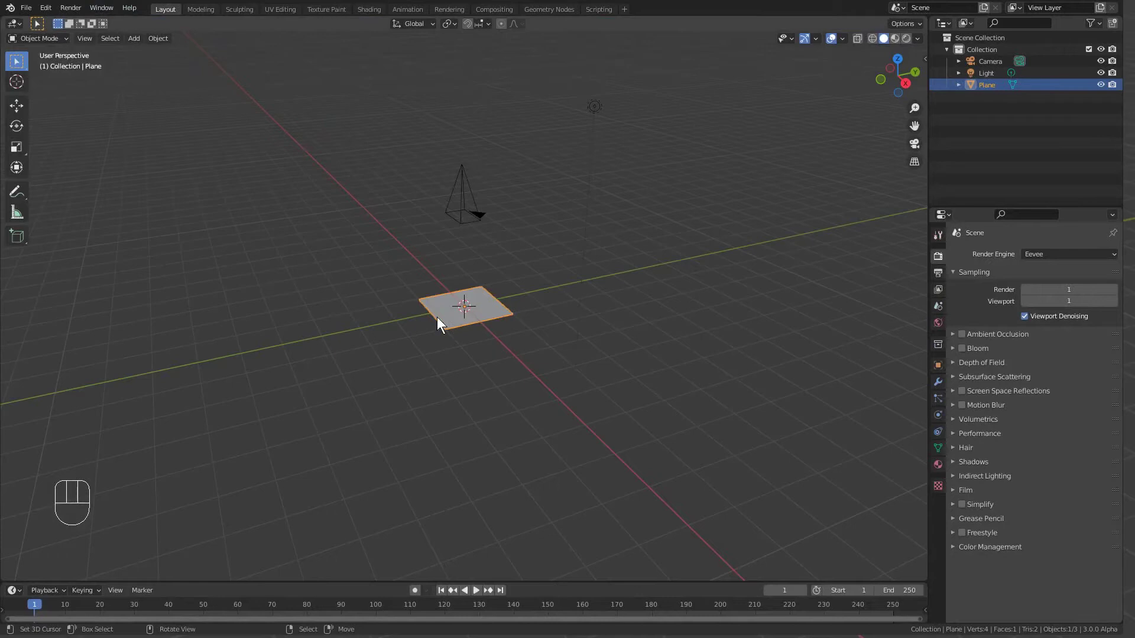
middle_drag(438, 317, 425, 355)
drag(6, 577, 33, 281)
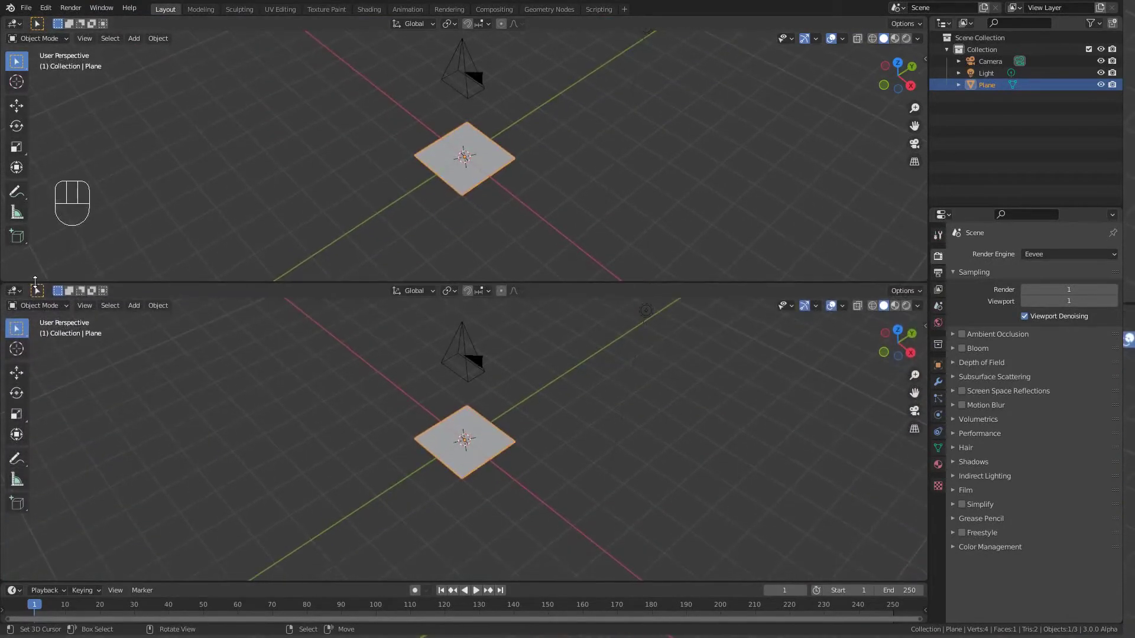
click(13, 290)
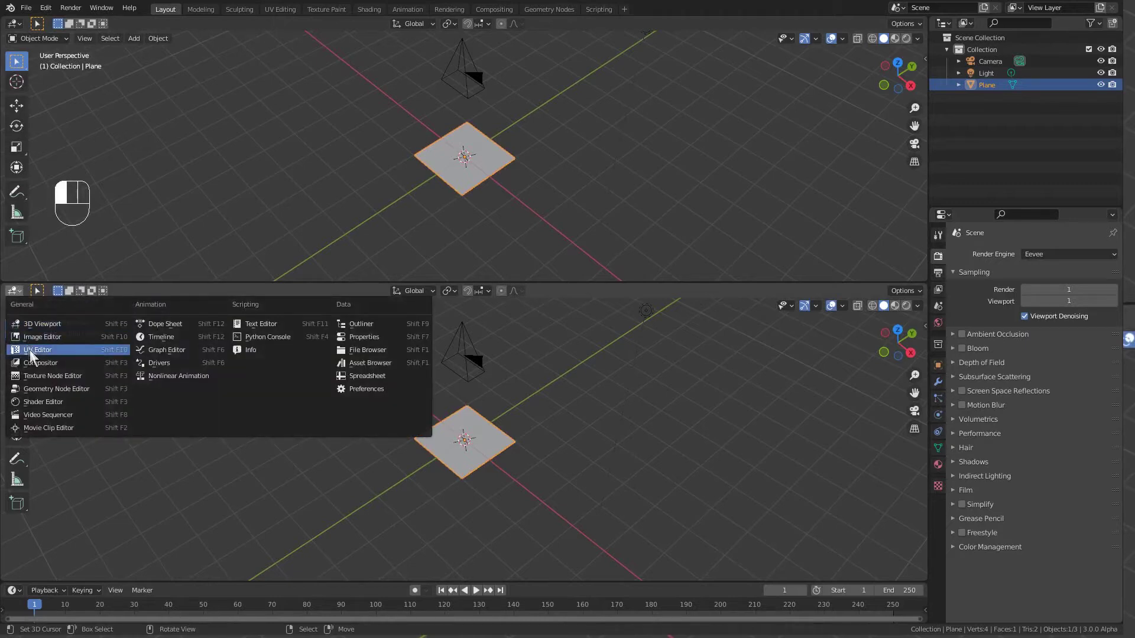
click(49, 403)
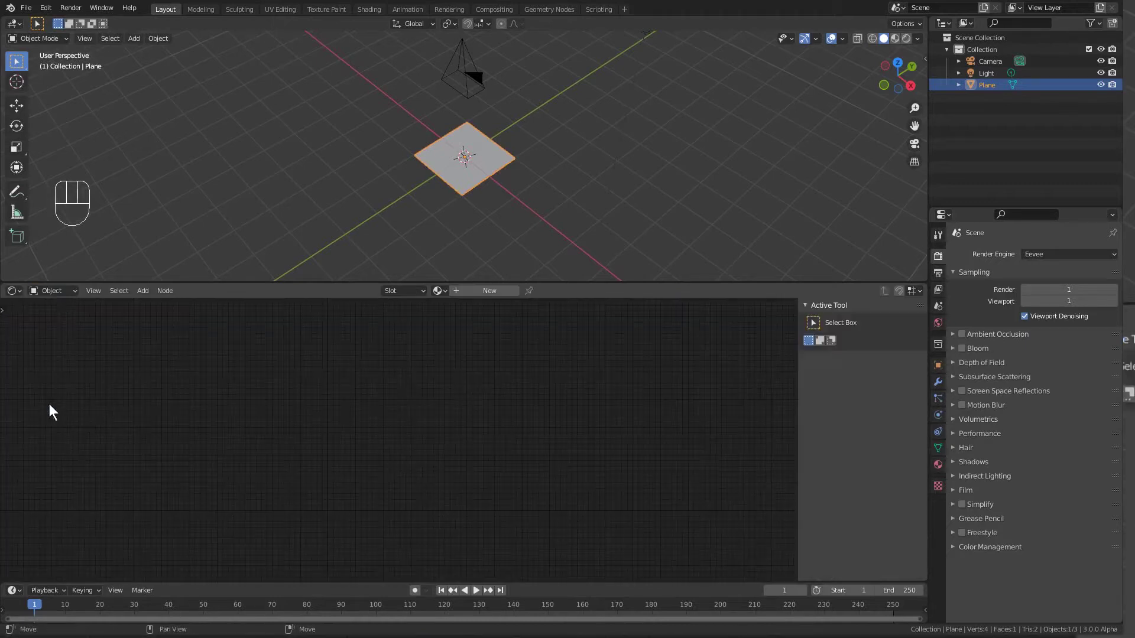
Step: Give the plane a new material, Material.001, and delete its Principled BSDF node
click(491, 291)
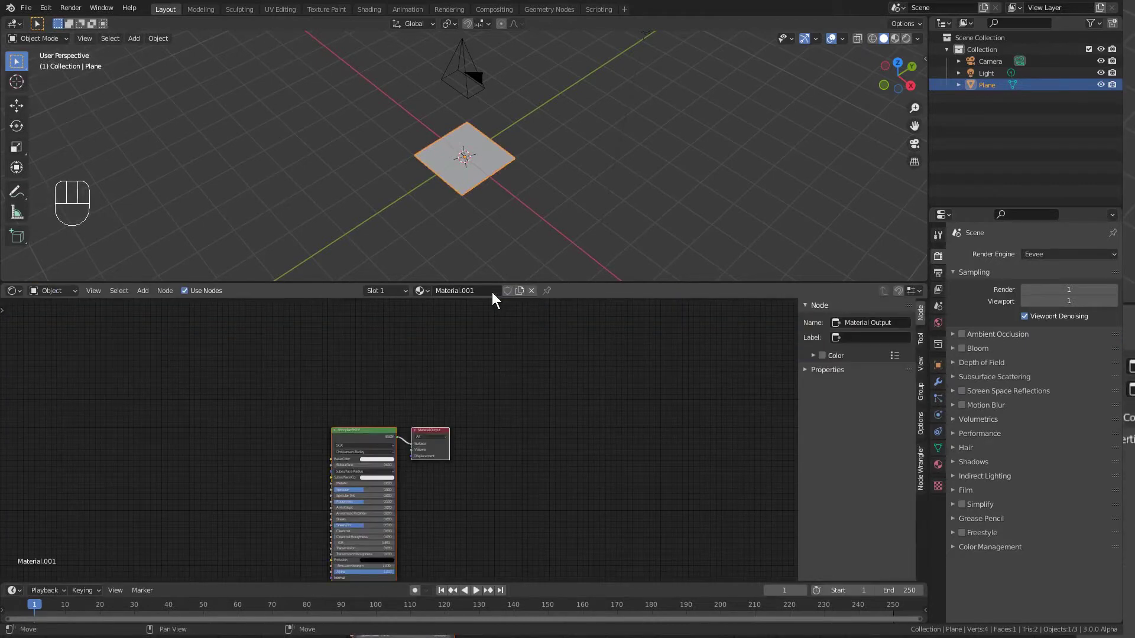
shift+middle_drag(444, 468, 577, 405)
click(496, 372)
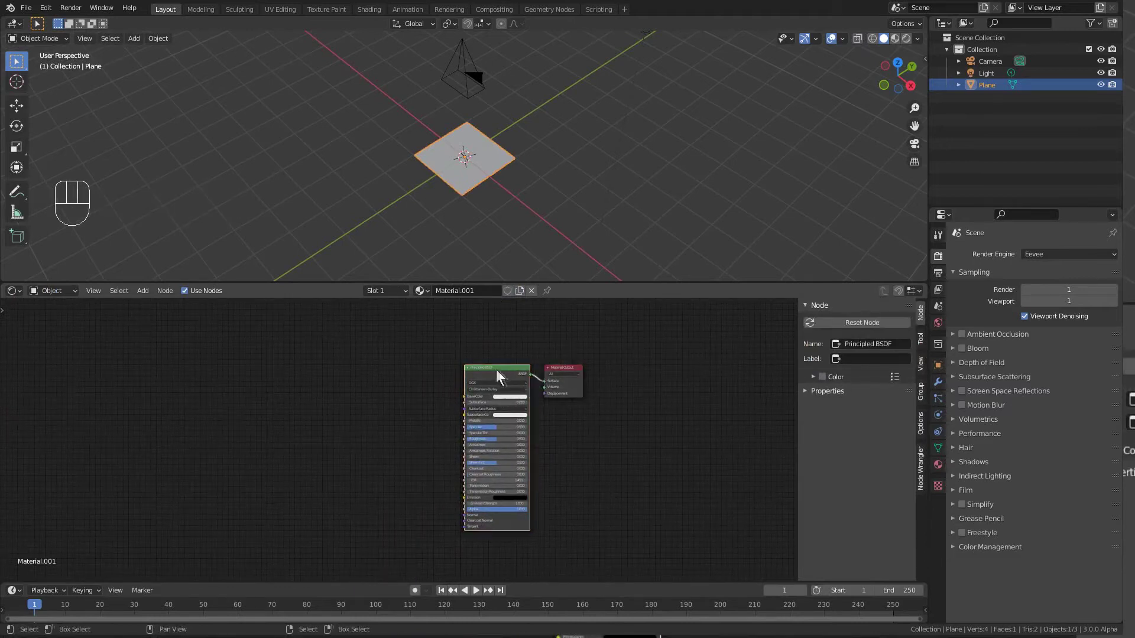
scroll(495, 378, up, 1)
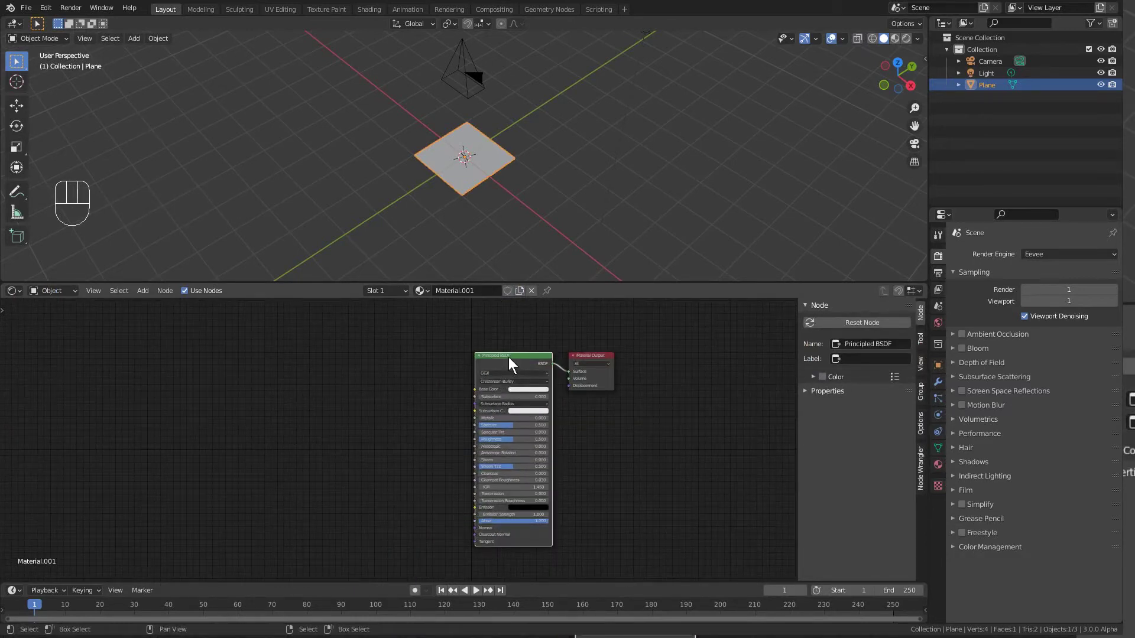
key(x)
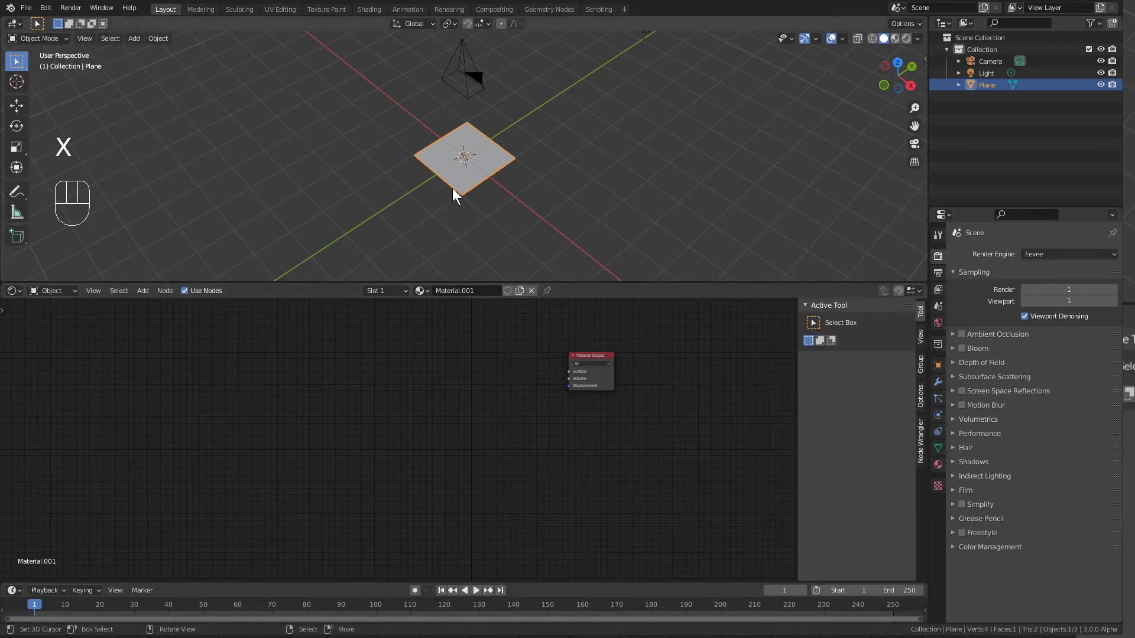
Step: Add Texture Coordinate, Mapping and Image Texture nodes to Material Output with Ctrl+T, loading Dots shape
scroll(526, 417, up, 2)
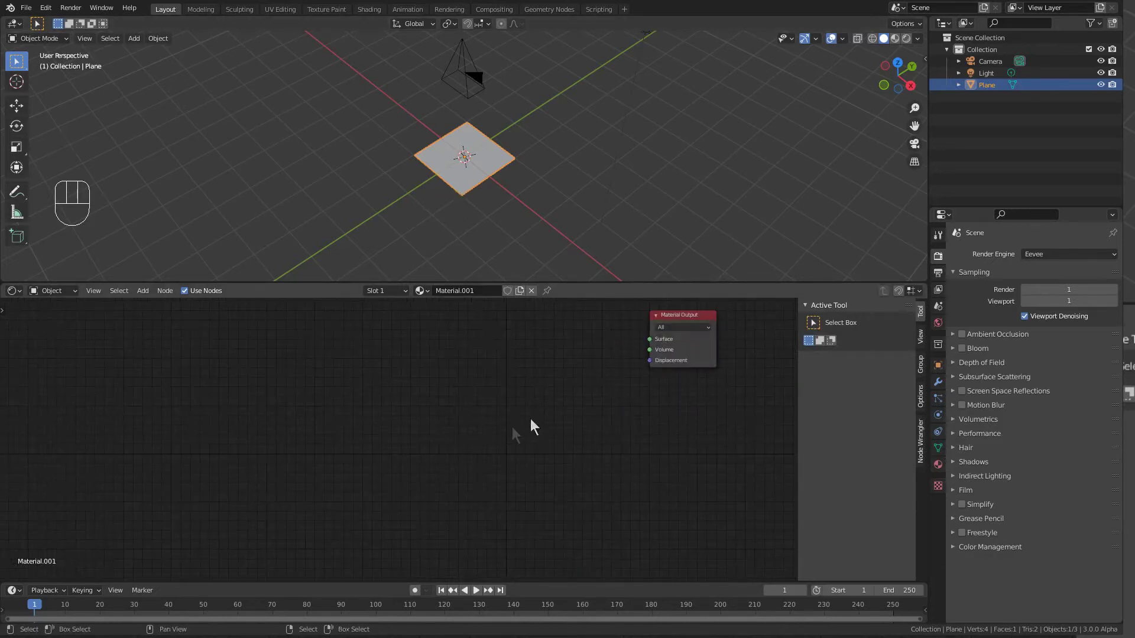
alt+shift+drag(658, 316, 587, 375)
click(587, 374)
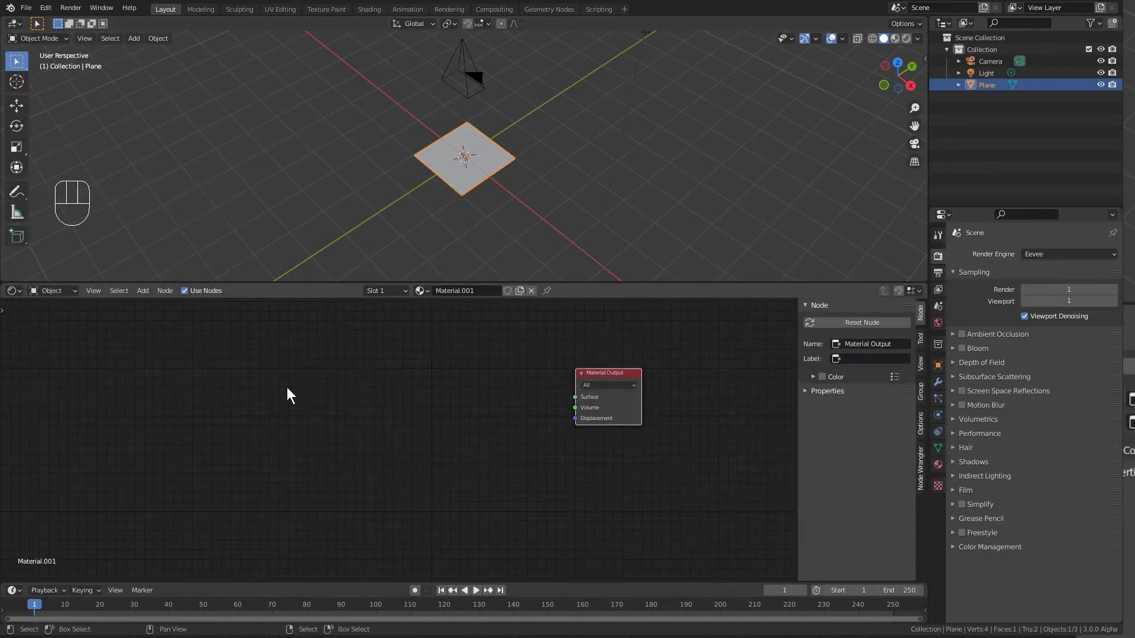
key(ctrl)
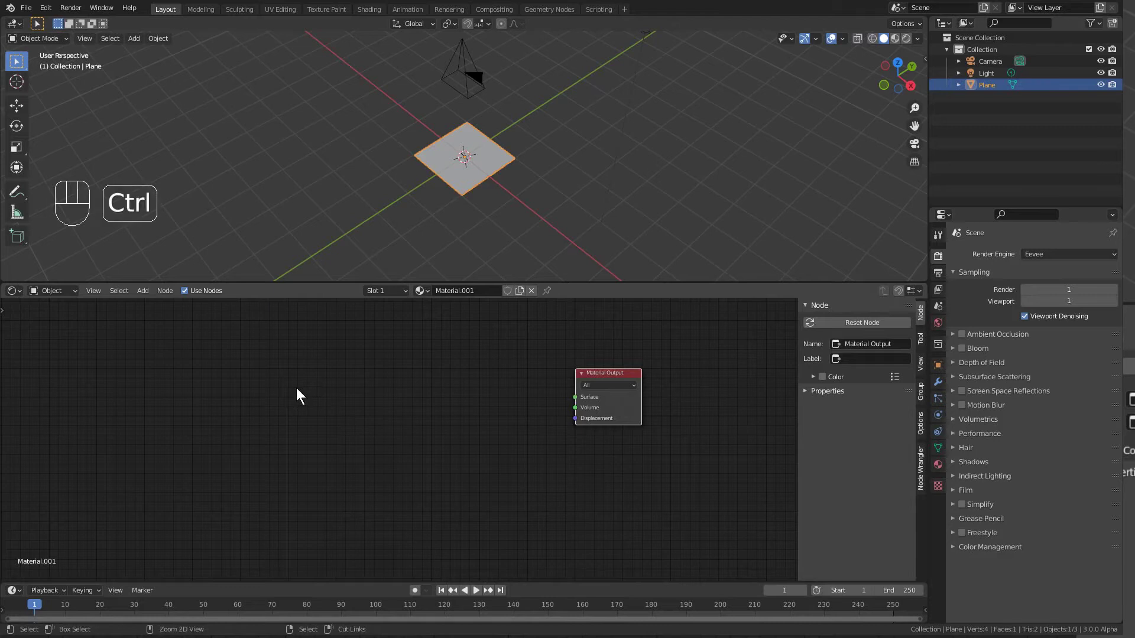
key(ctrl+t)
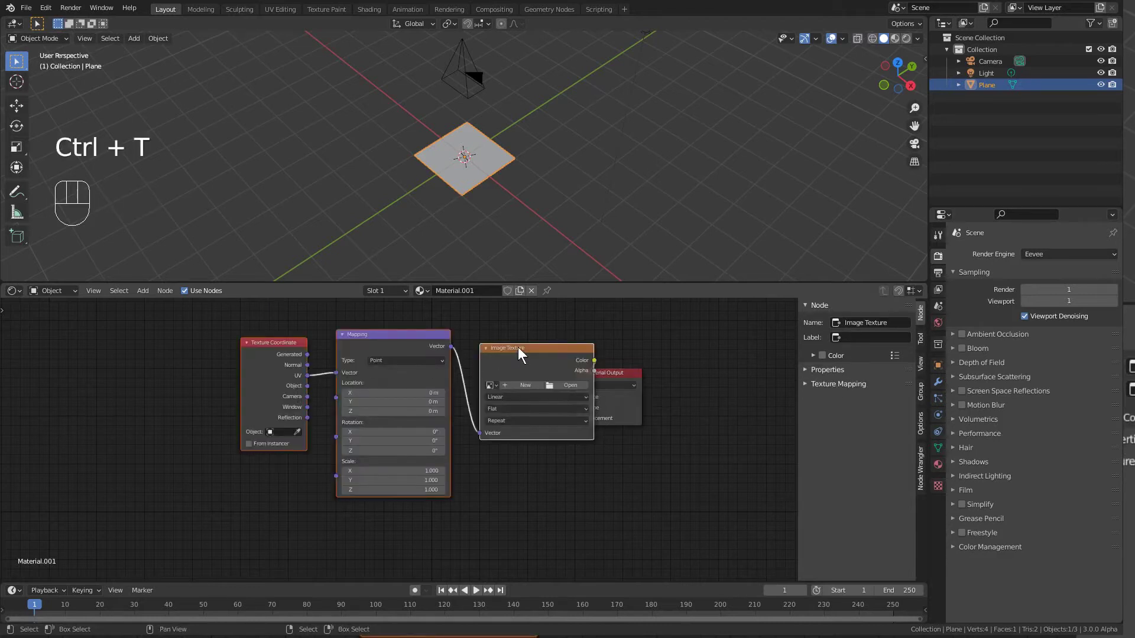
key(g)
click(435, 358)
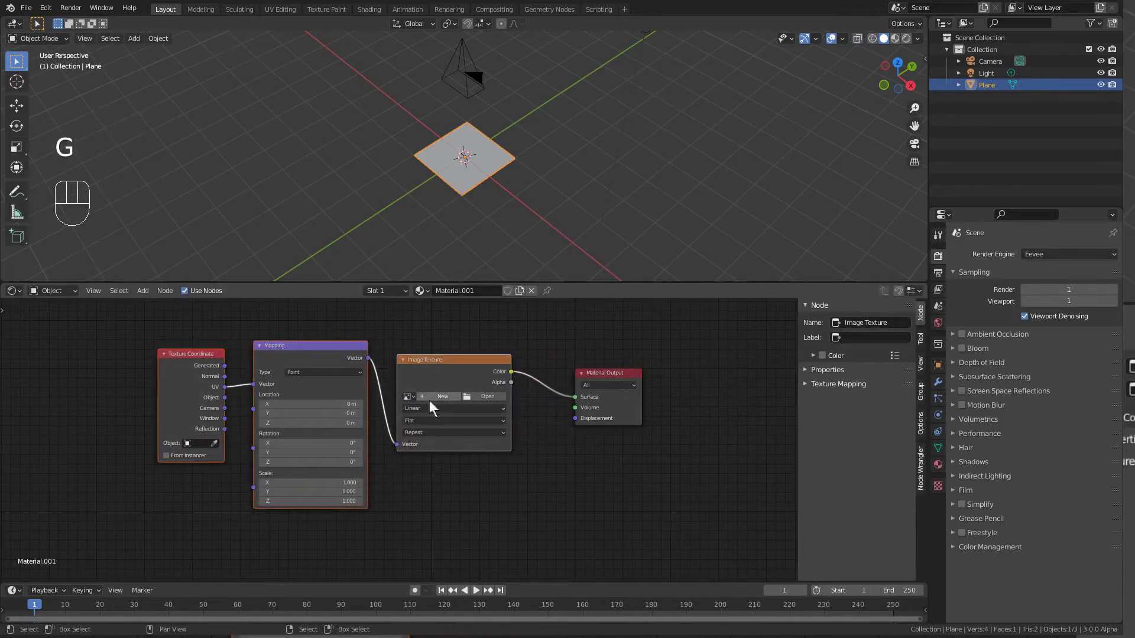
click(408, 397)
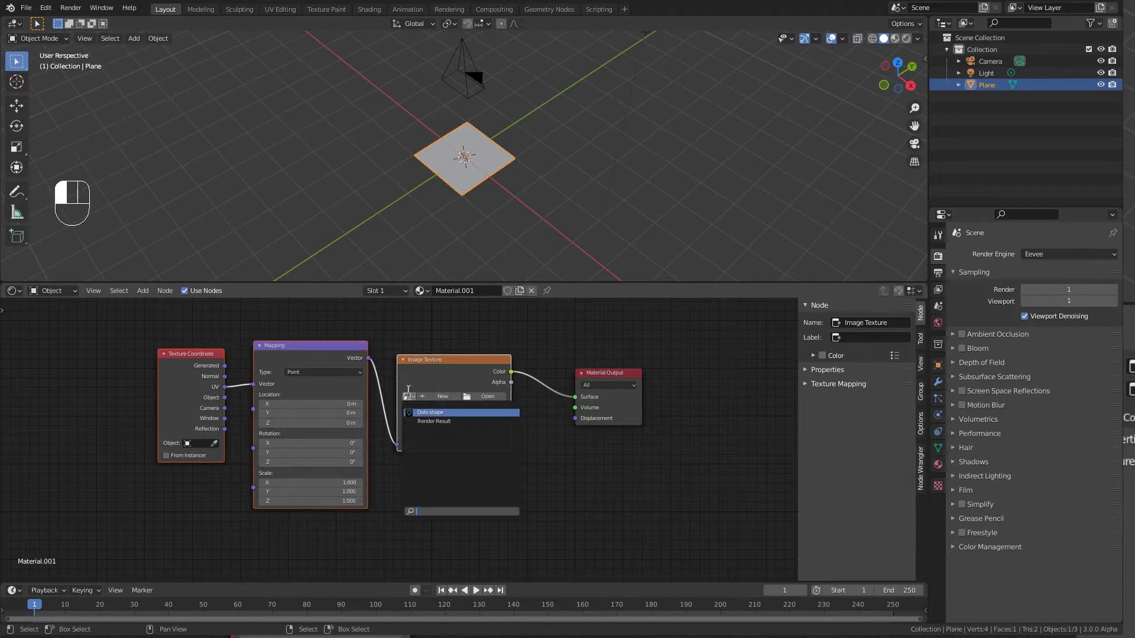
click(422, 413)
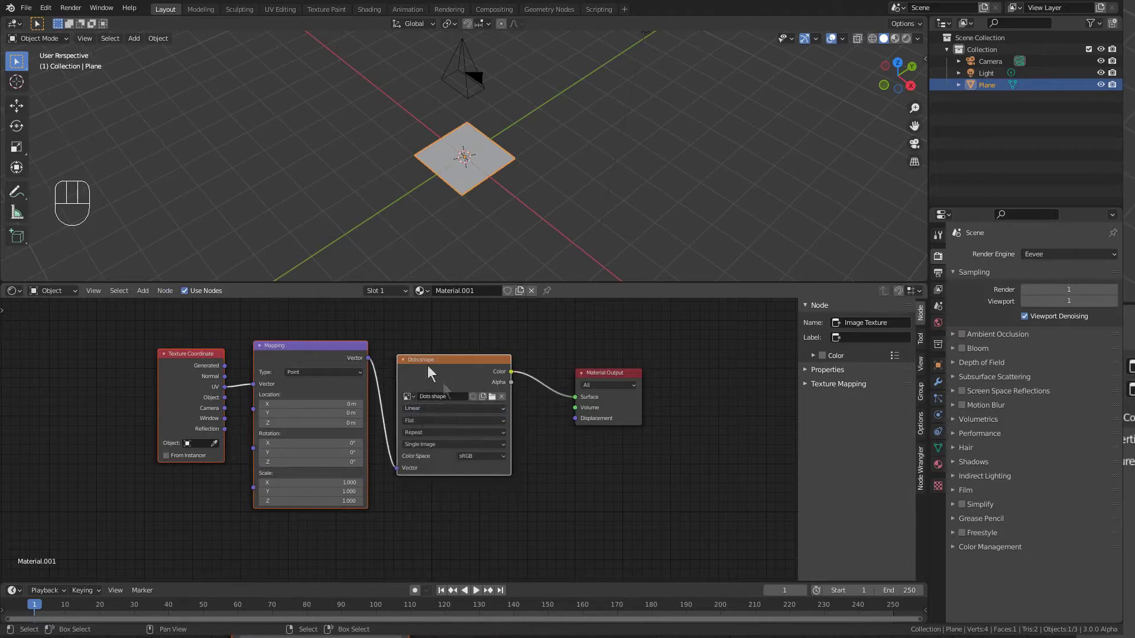
scroll(434, 359, up, 3)
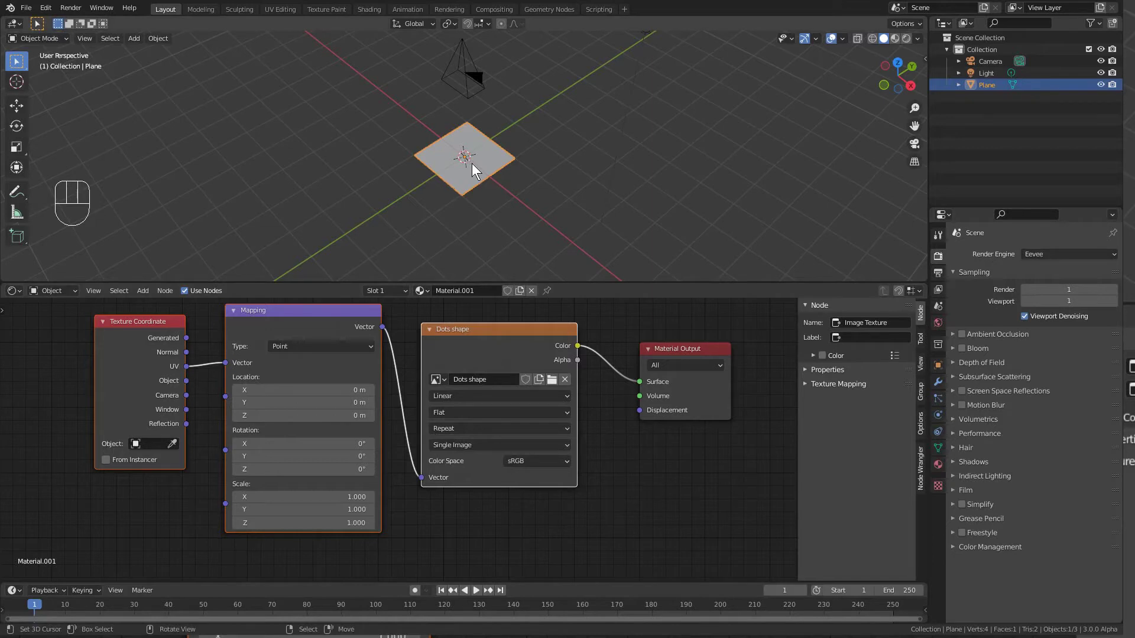
Step: Switch the viewport to rendered shading and inspect the heart texture on the plane
click(906, 38)
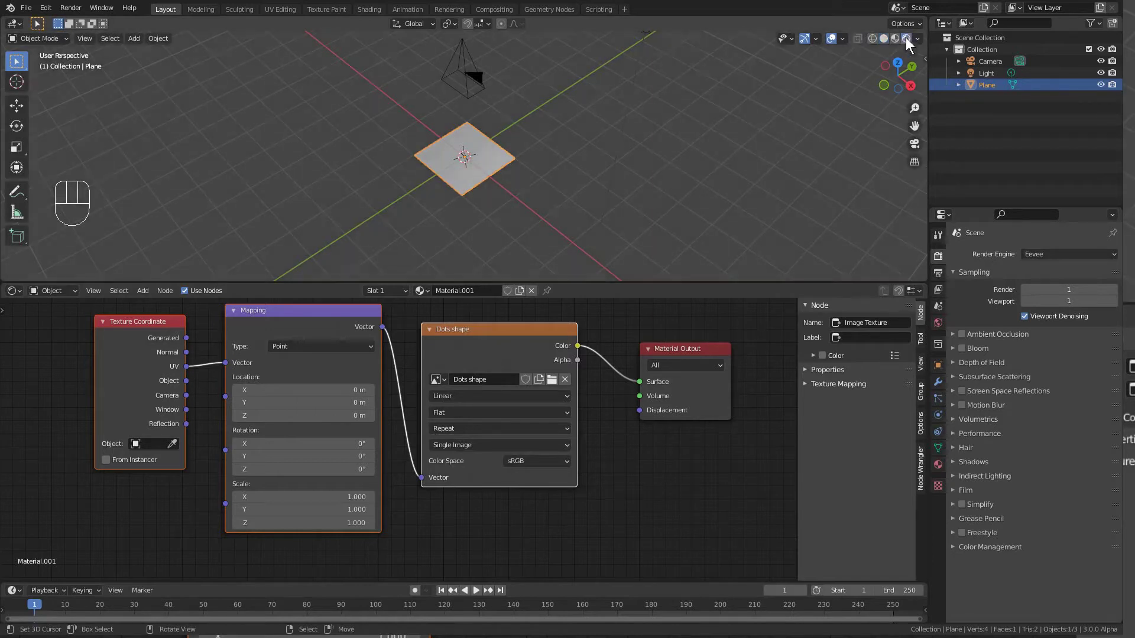
alt+middle_drag(494, 158, 489, 197)
scroll(488, 197, up, 3)
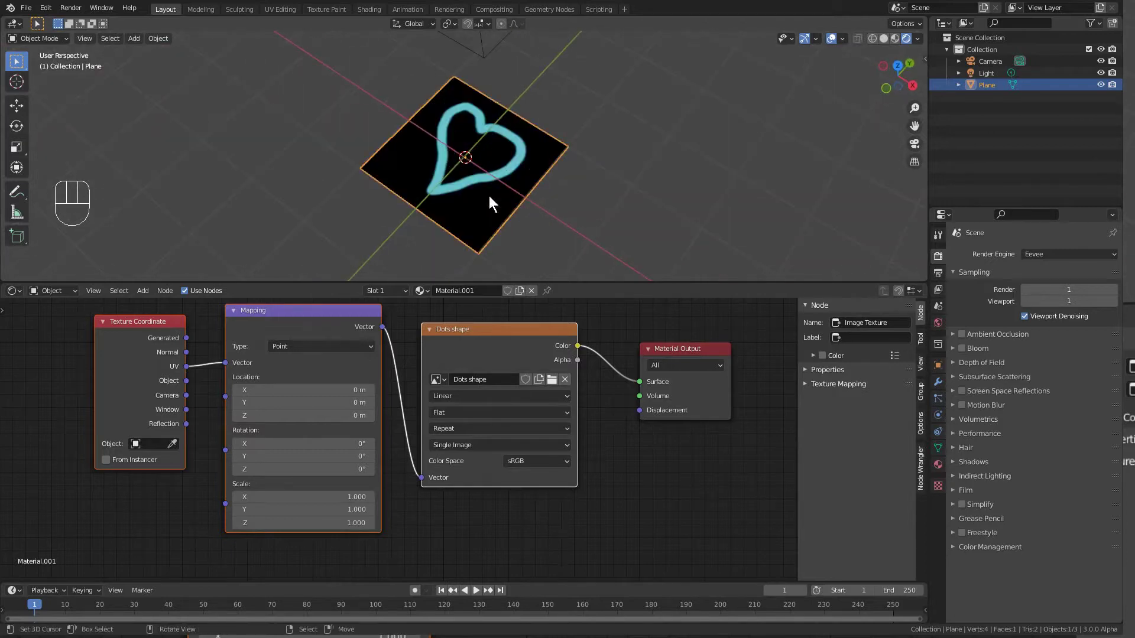
scroll(504, 220, down, 3)
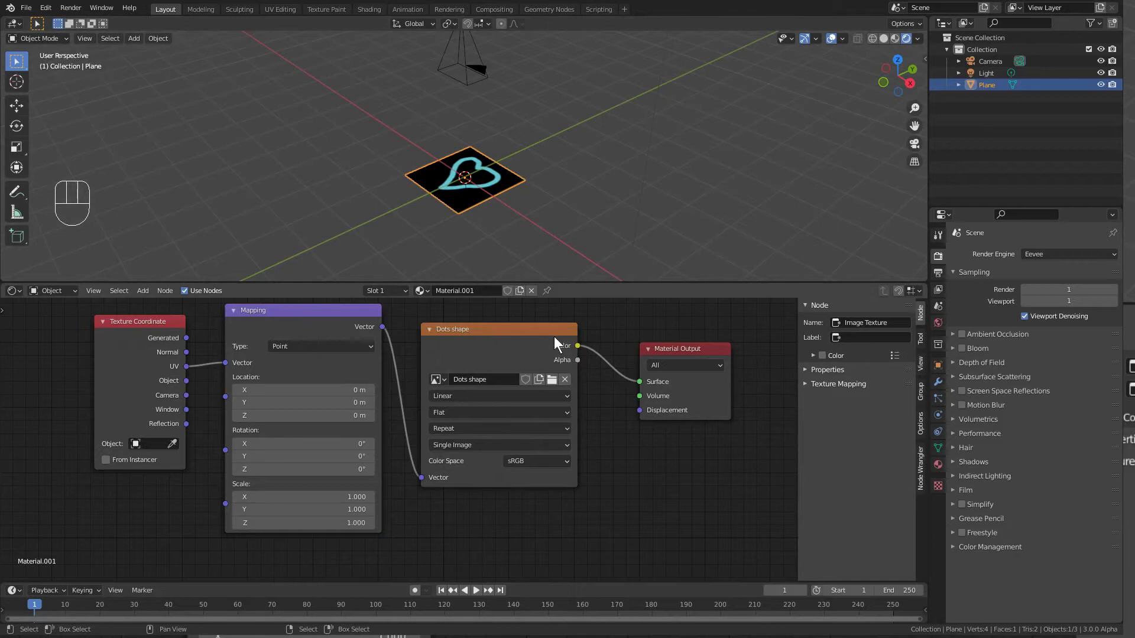
Step: Insert an Add Shader node onto the link between the texture Color and output Surface
key(shift+a)
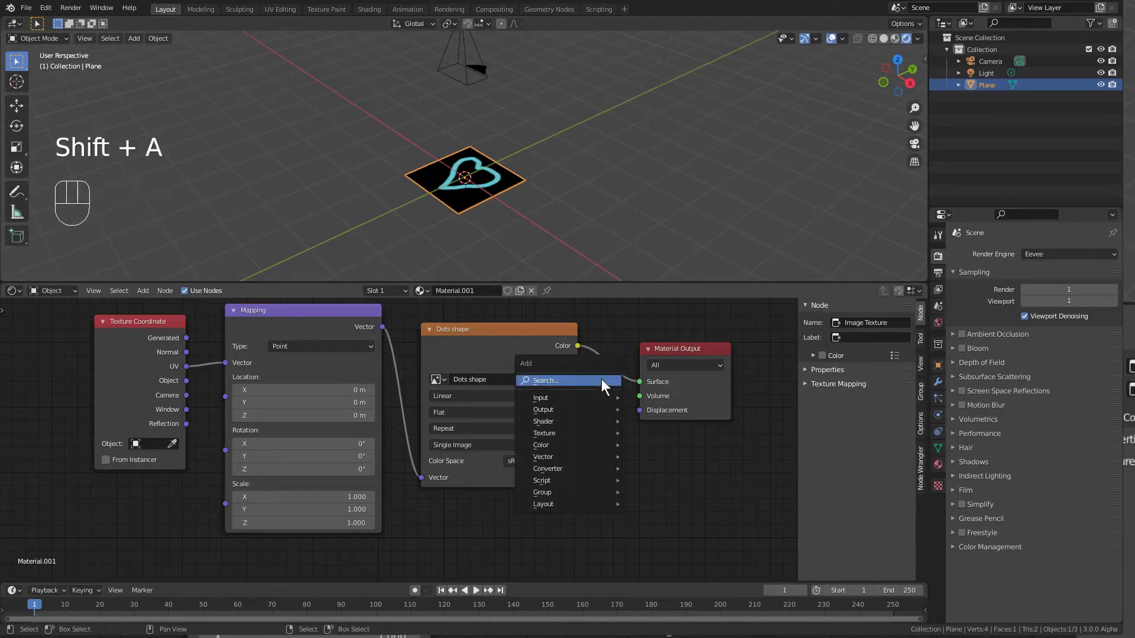
click(598, 377)
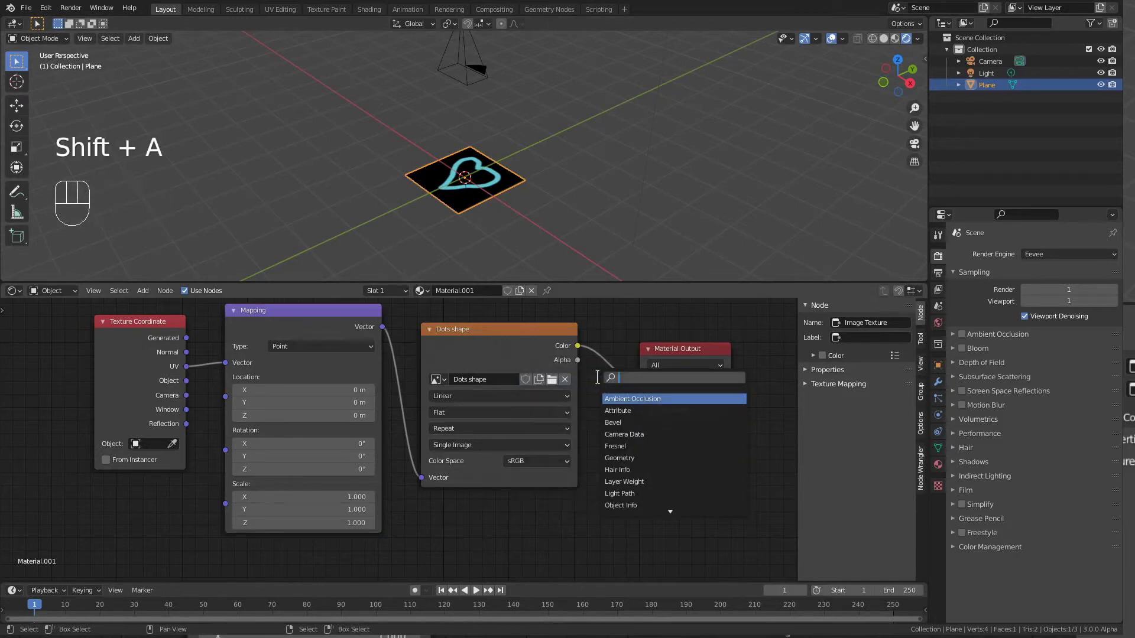
text(ADD)
key(Return)
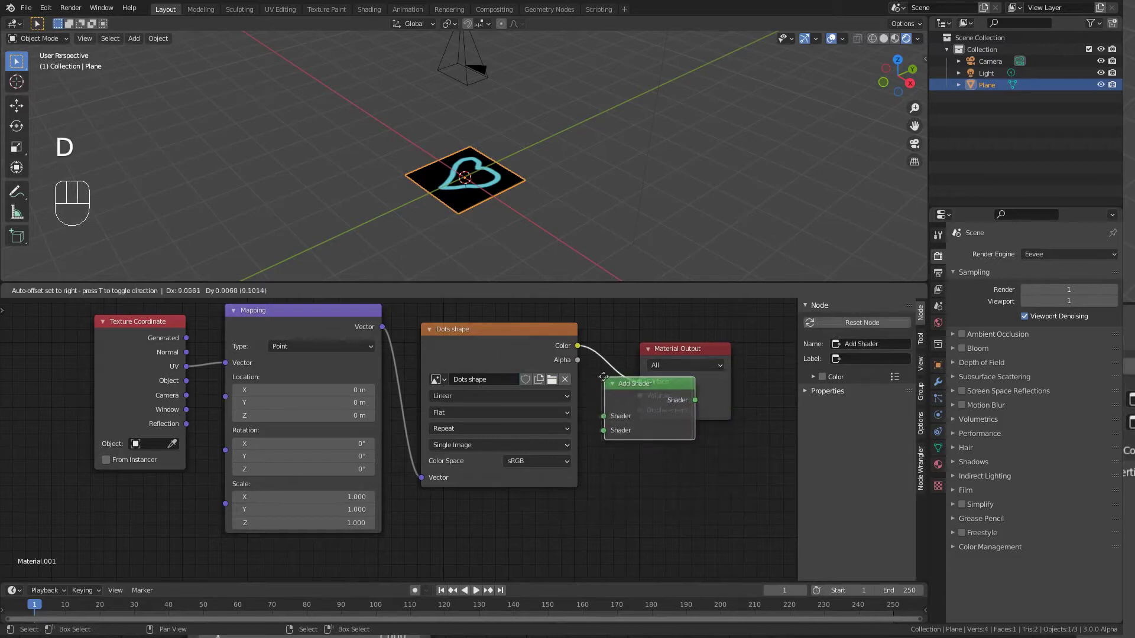
click(618, 362)
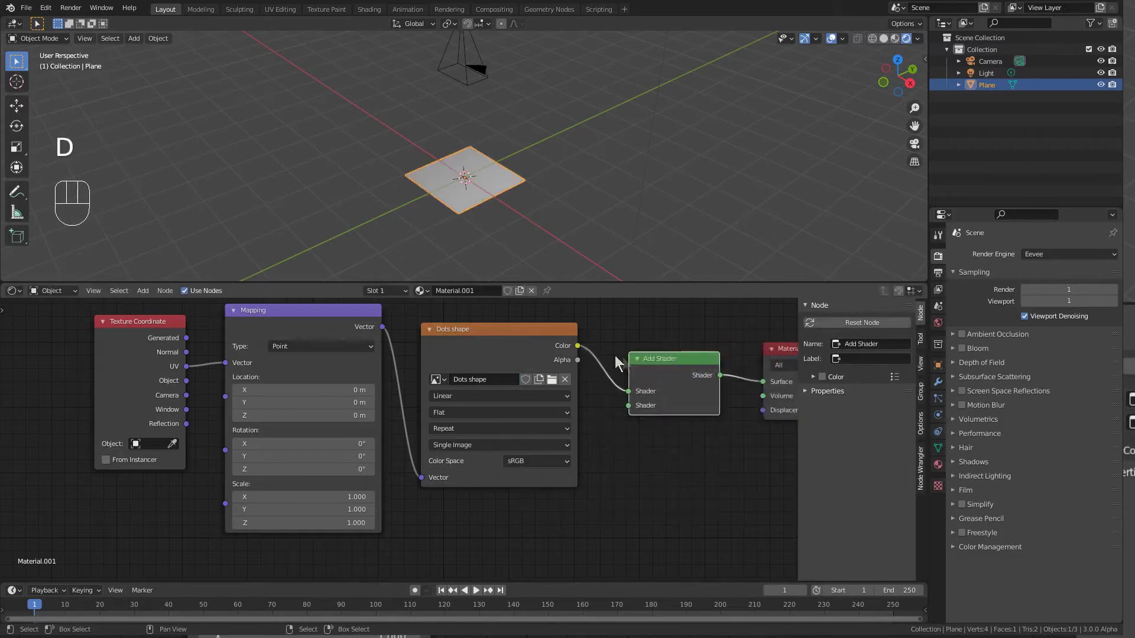
click(633, 461)
Step: Add a Transparent BSDF node and connect it to the Add Shader's second input
key(shift+a)
click(633, 461)
text(TRANSP)
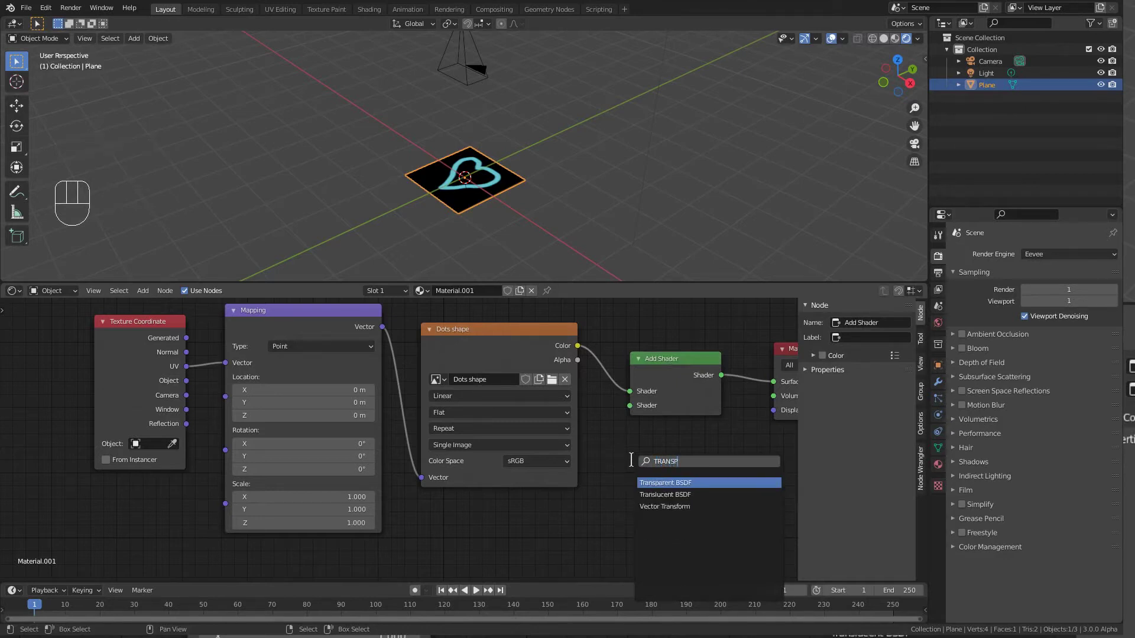
text(A)
key(Return)
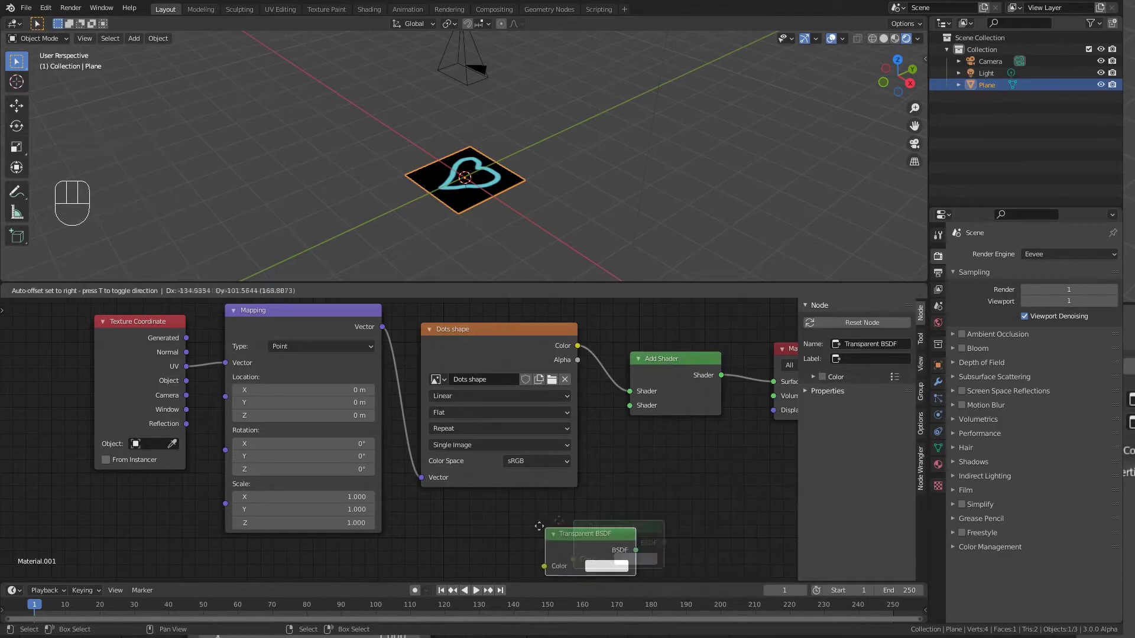
drag(542, 535, 631, 405)
alt+drag(474, 124, 512, 236)
scroll(513, 193, up, 4)
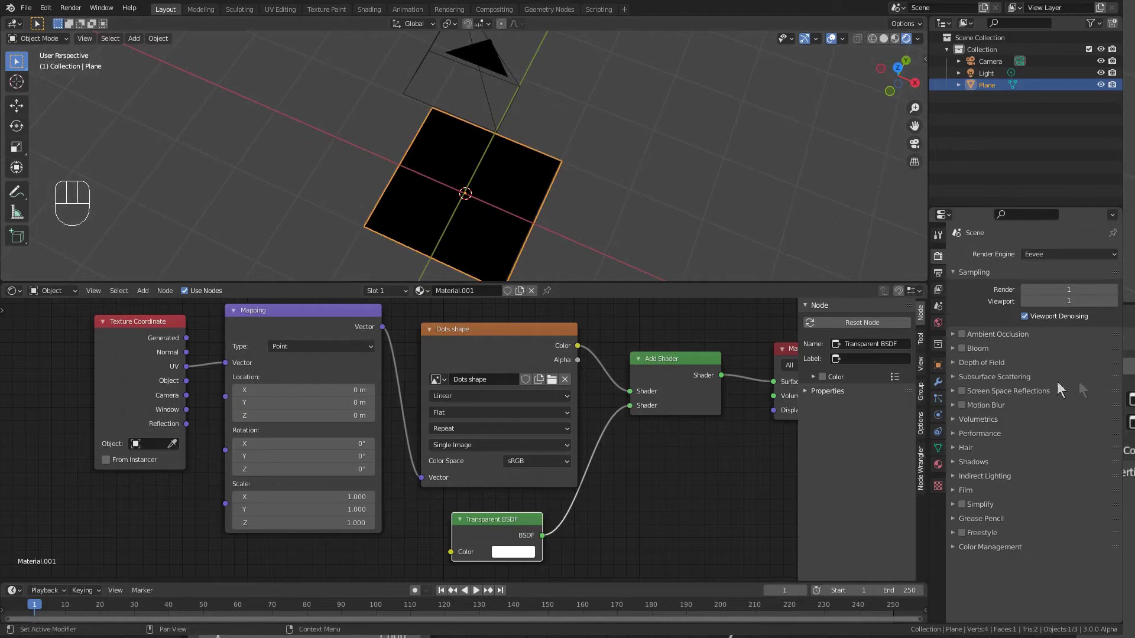
Step: Set Material.001's Blend Mode to Alpha Blend in the Material Properties settings
click(939, 465)
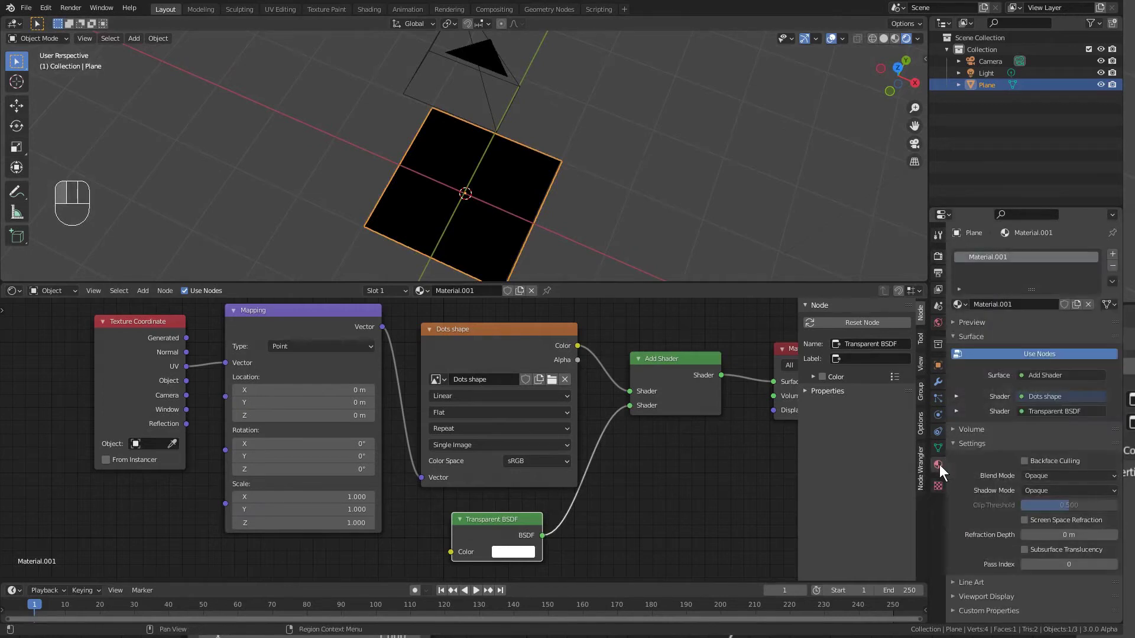
click(955, 336)
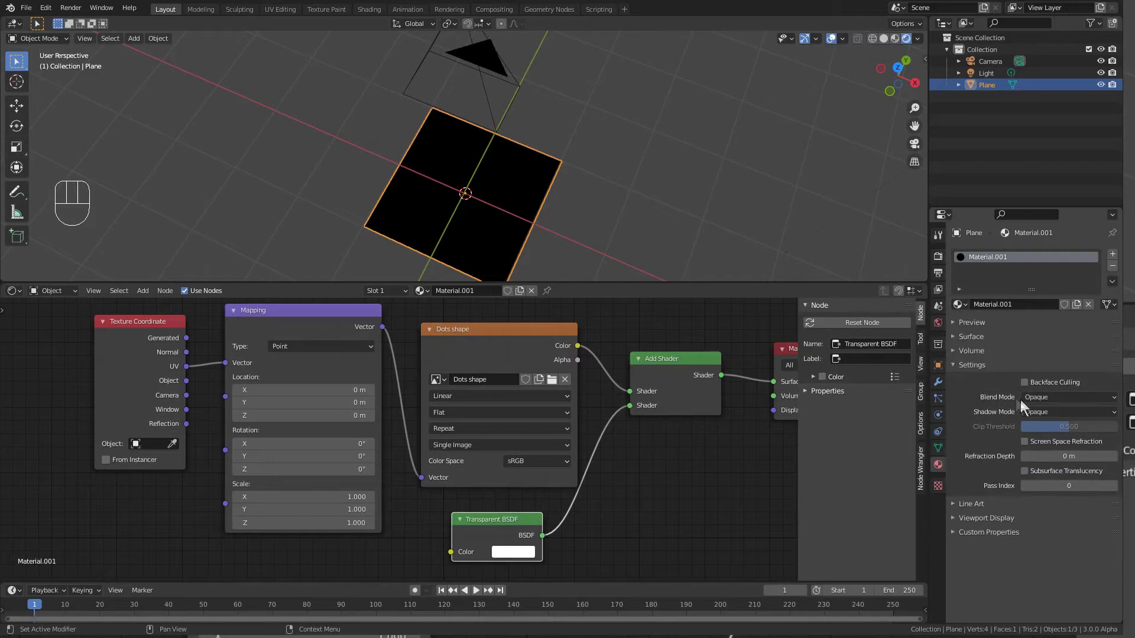
click(1052, 393)
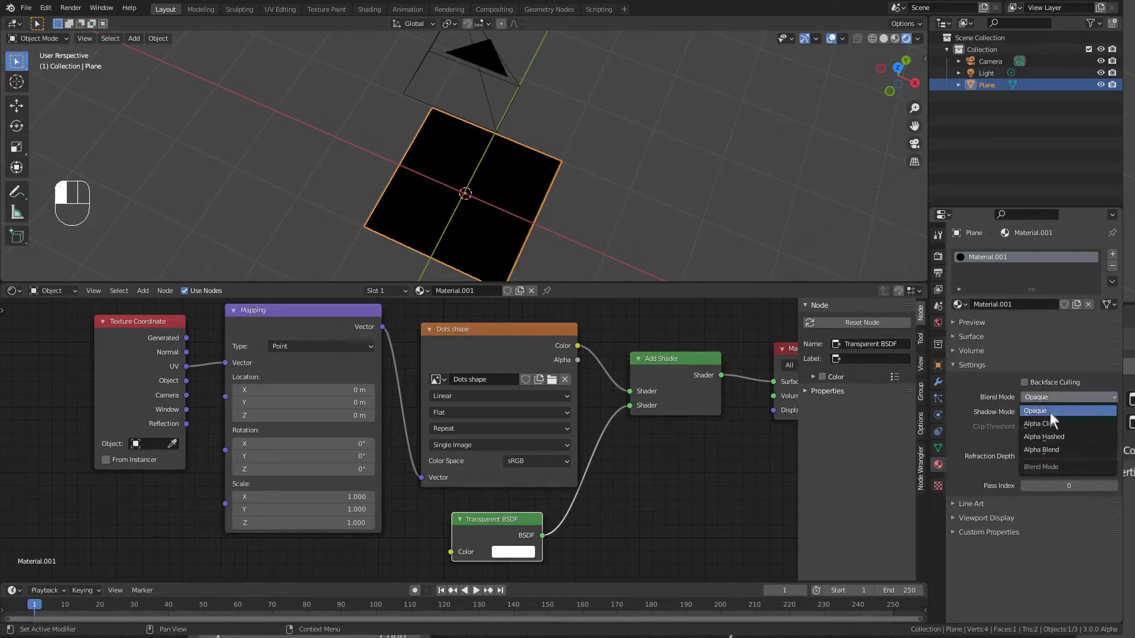
click(1052, 448)
mouse_move(597, 227)
alt+middle_down()
mouse_move(560, 218)
mouse_move(534, 179)
mouse_move(524, 99)
mouse_move(556, 197)
mouse_move(597, 214)
alt+middle_up()
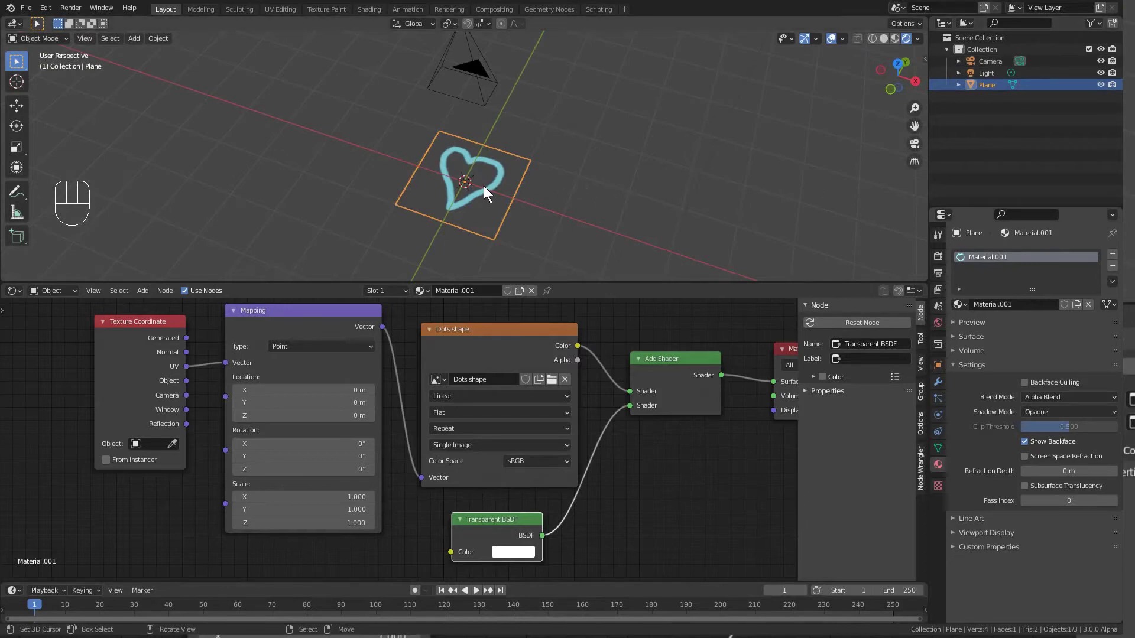
Step: Clear the plane's location with Alt+G and snap the 3D cursor to the world origin
key(alt)
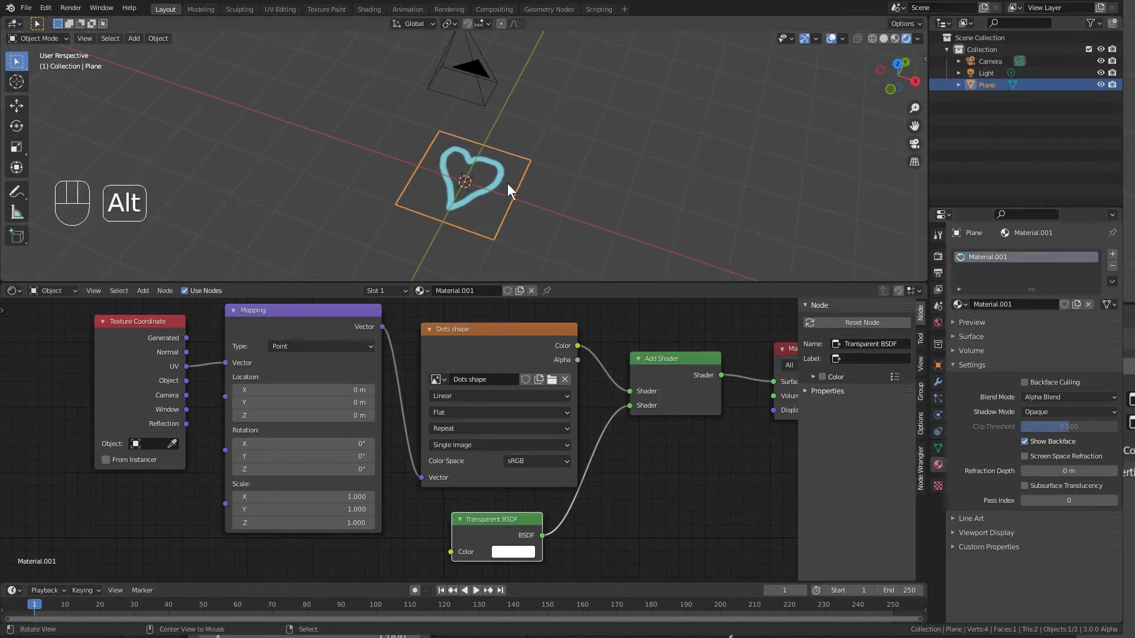
key(alt+g)
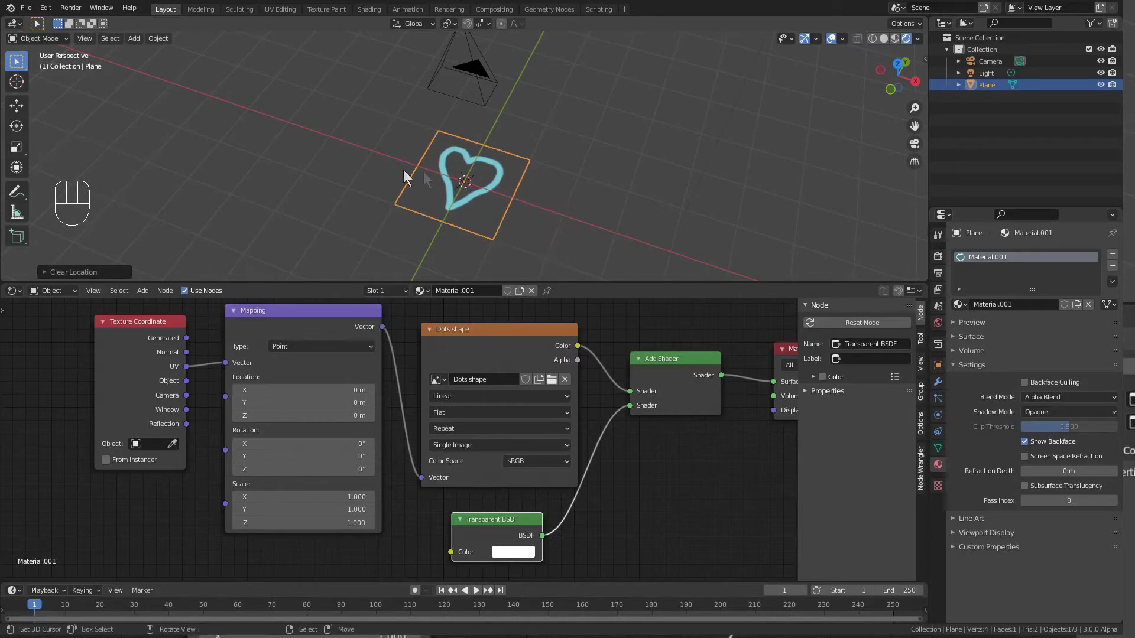
key(shift)
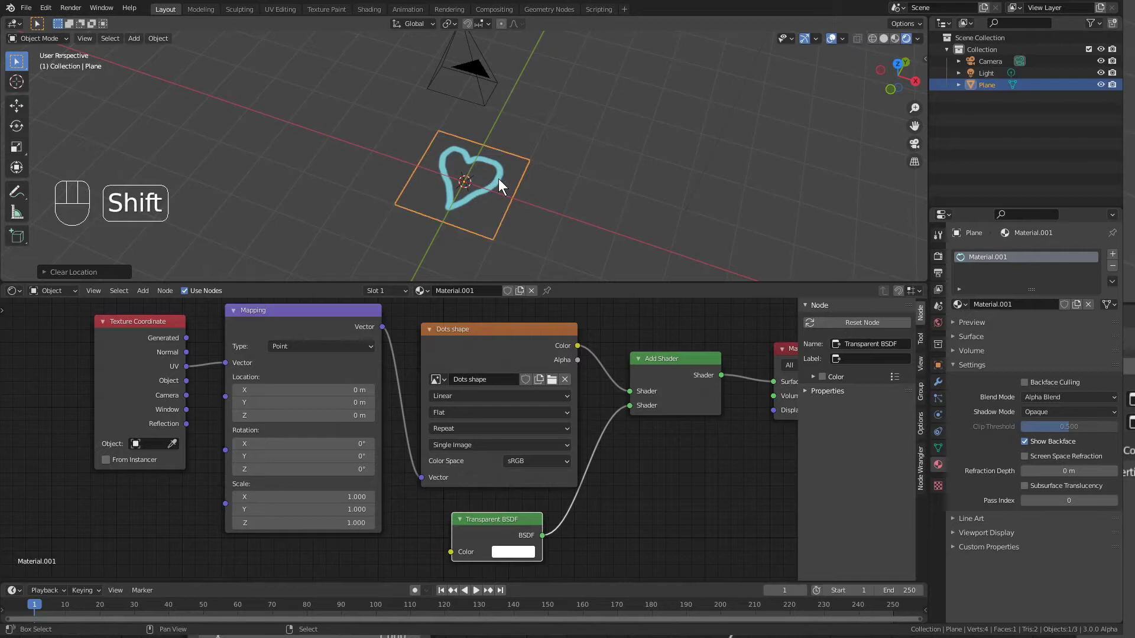
key(shift+s)
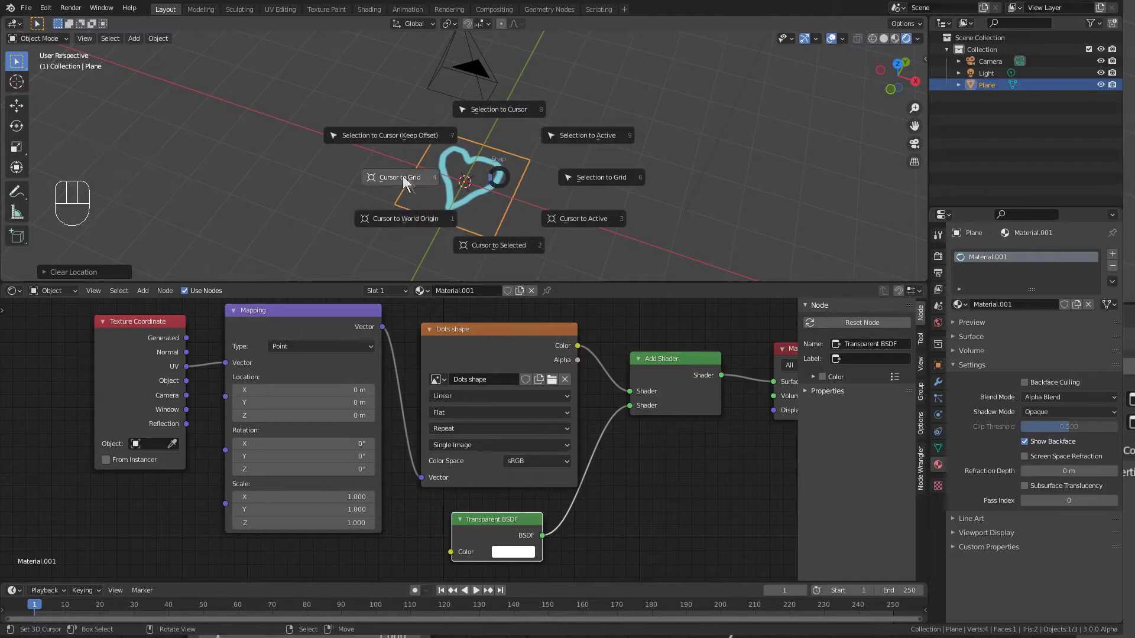
click(428, 219)
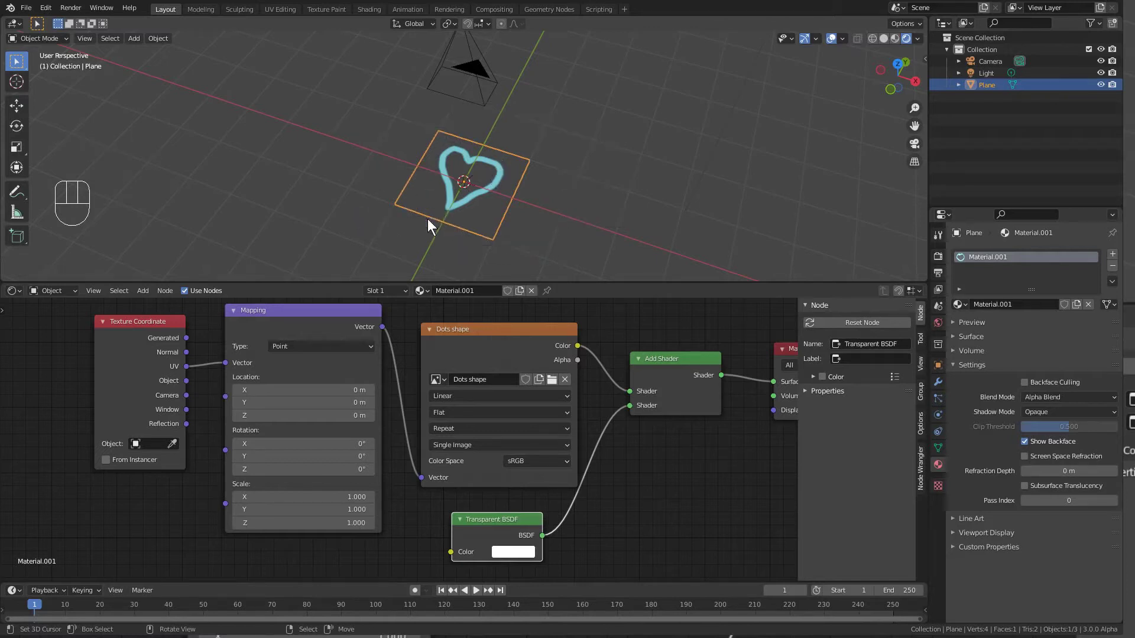
scroll(470, 195, up, 3)
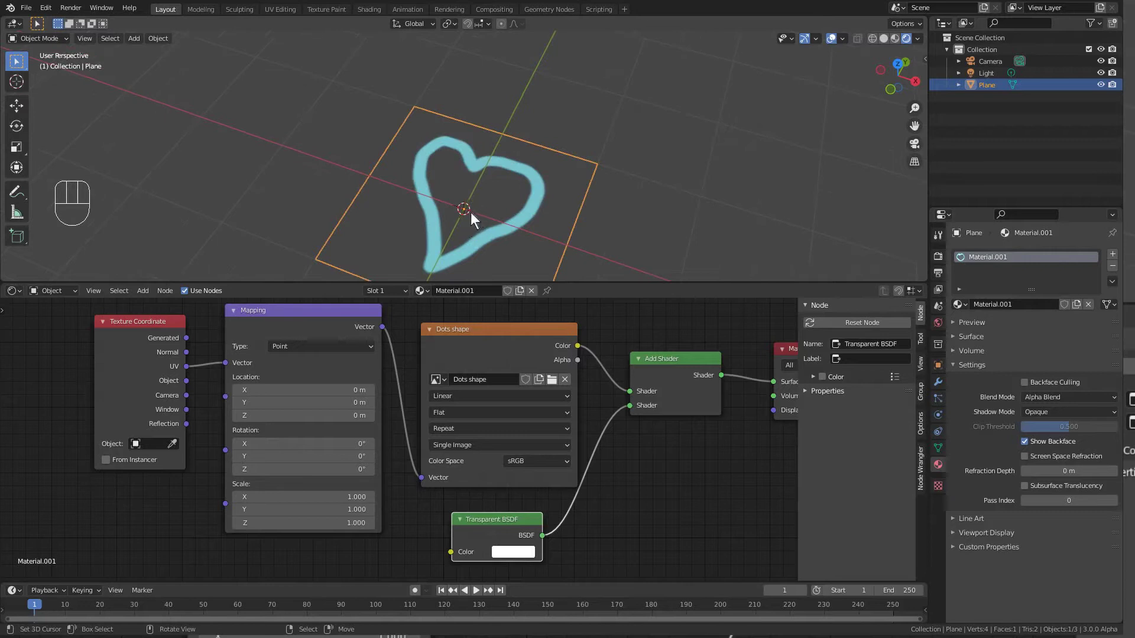
scroll(472, 211, down, 2)
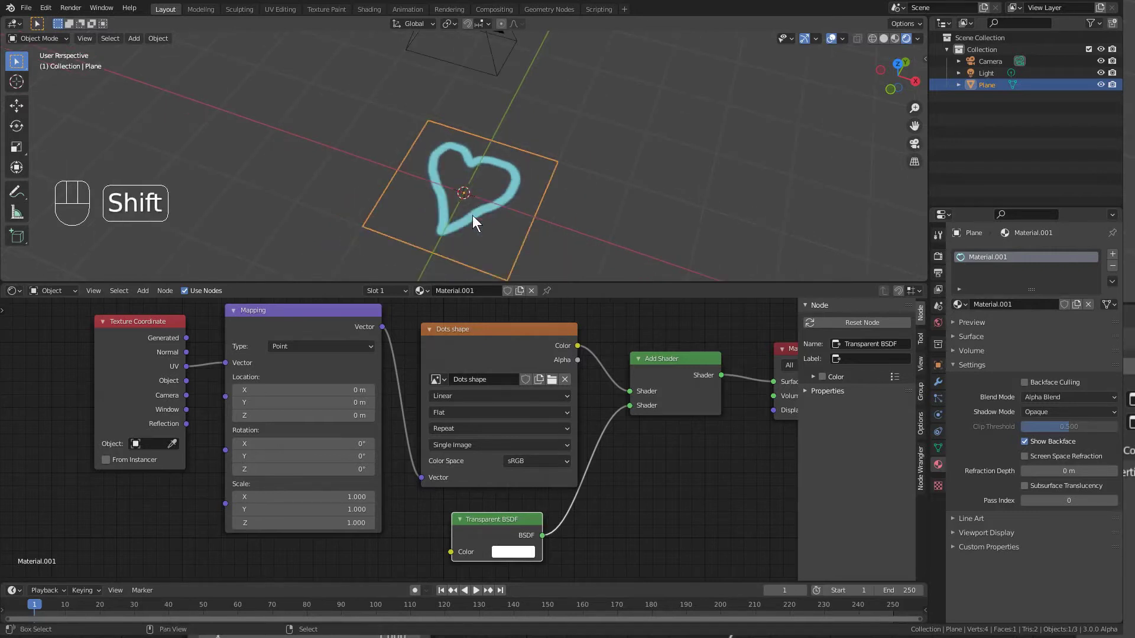
key(shift+a)
Step: Add a Bezier curve beside the heart plane, then reselect the plane and show its modifier settings
mouse_move(451, 228)
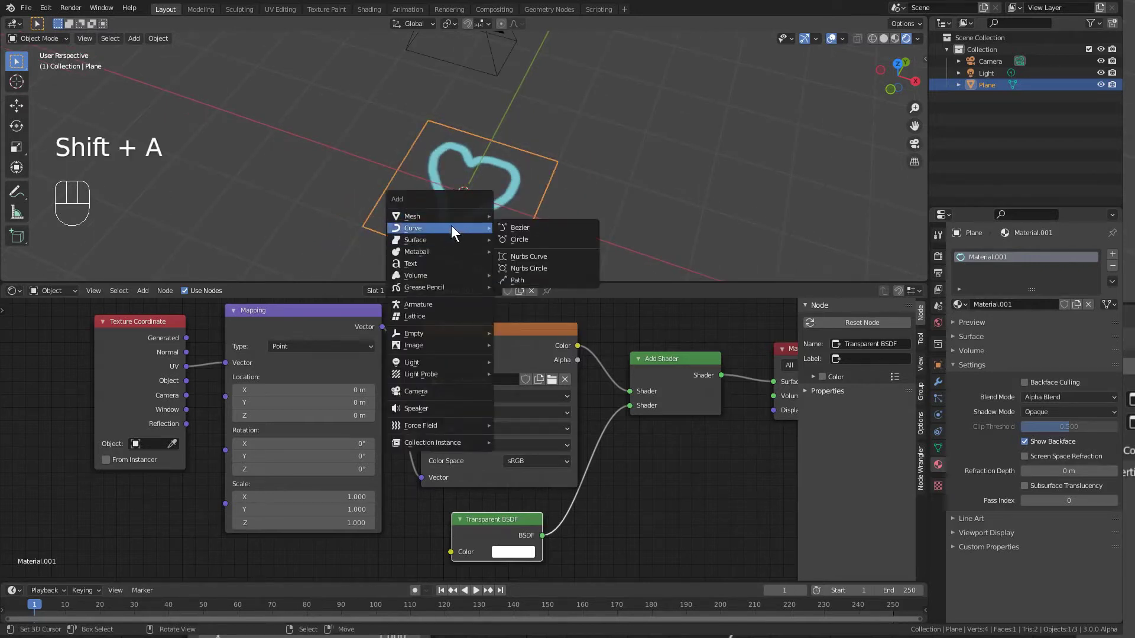
click(503, 227)
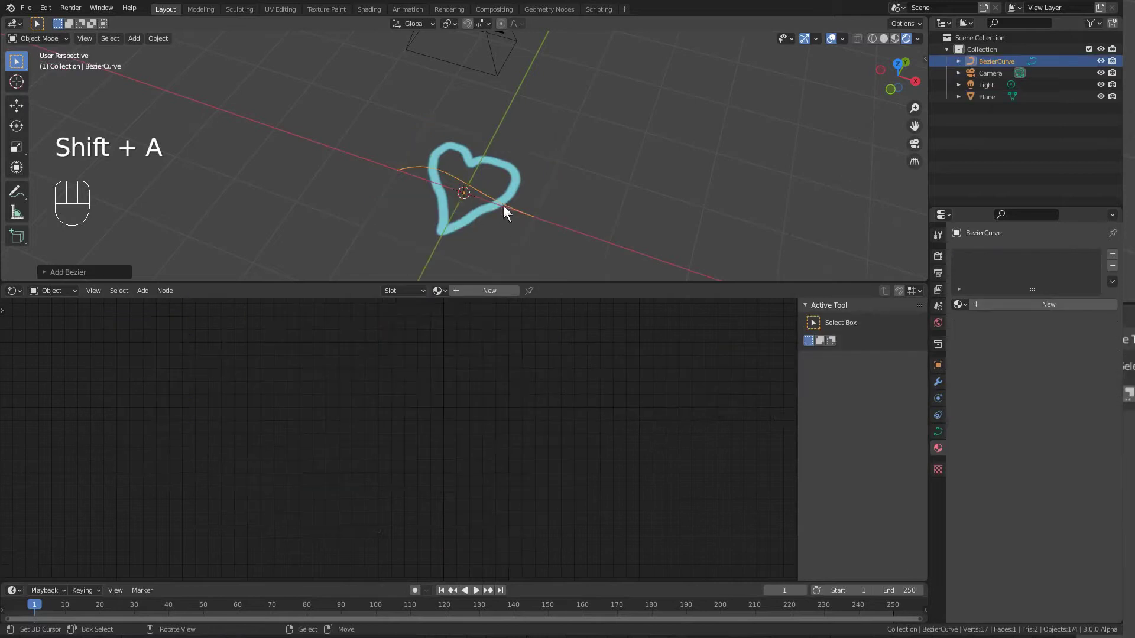
click(516, 176)
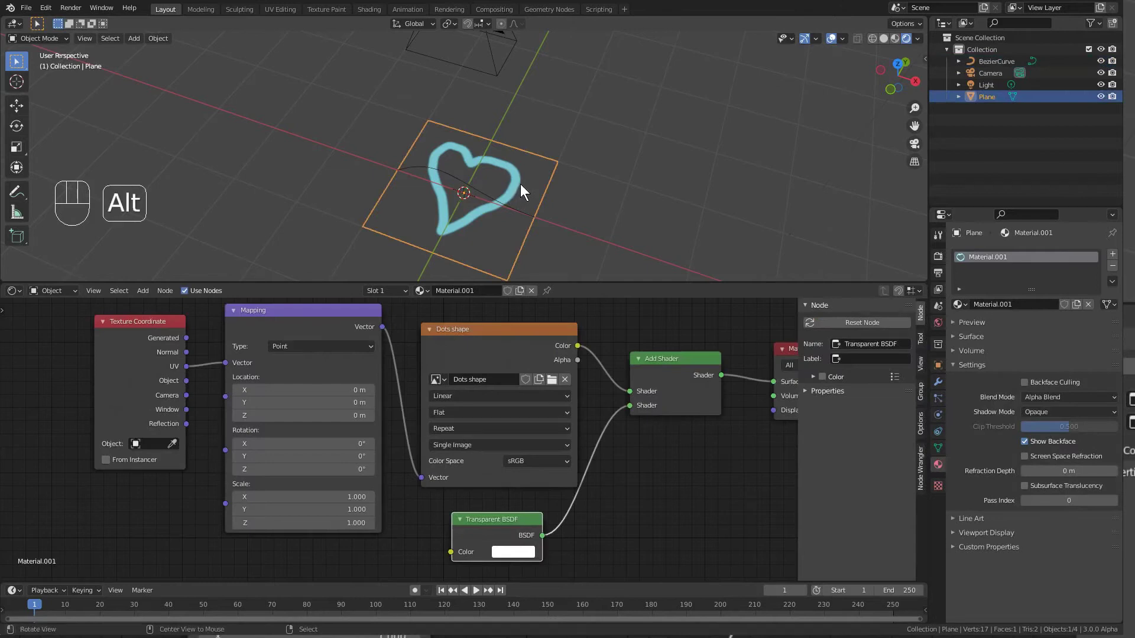
alt+drag(521, 184, 499, 158)
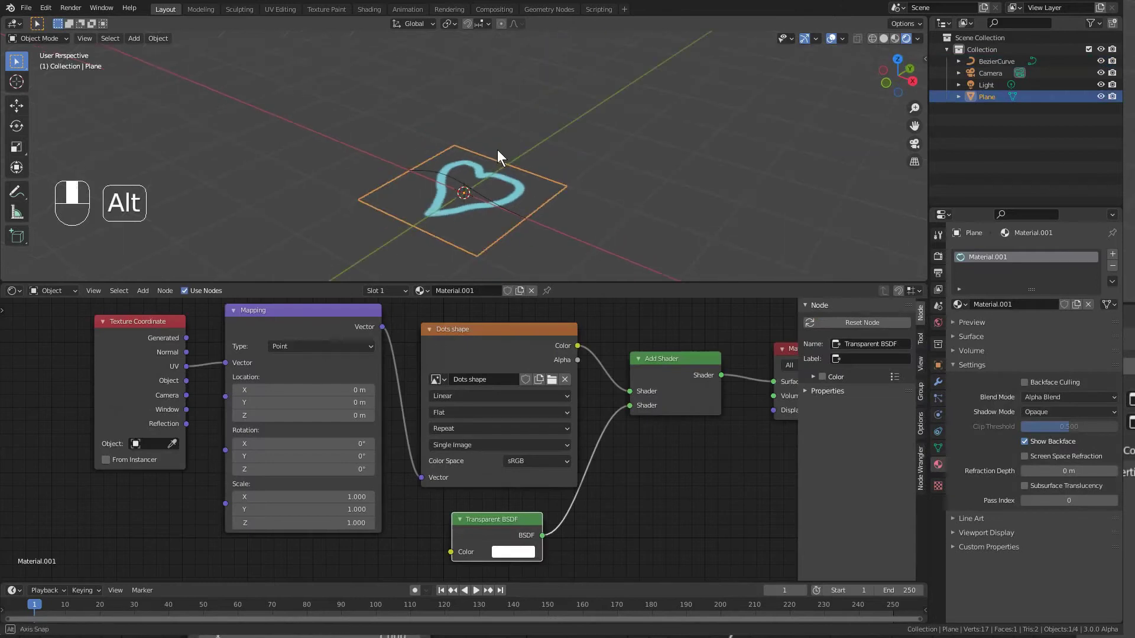
click(939, 381)
Step: Give the heart plane an Array modifier with Fit Type set to Fit Curve
click(1003, 253)
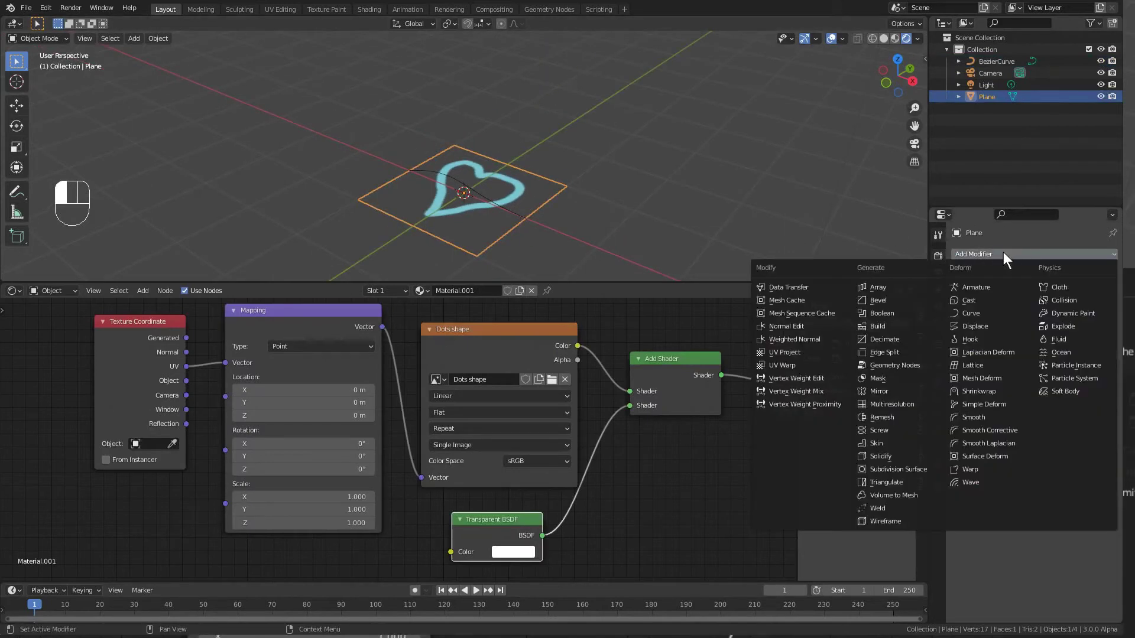
click(888, 286)
mouse_move(704, 195)
alt+mouse_down()
mouse_move(638, 225)
mouse_move(629, 193)
mouse_move(707, 214)
alt+mouse_up()
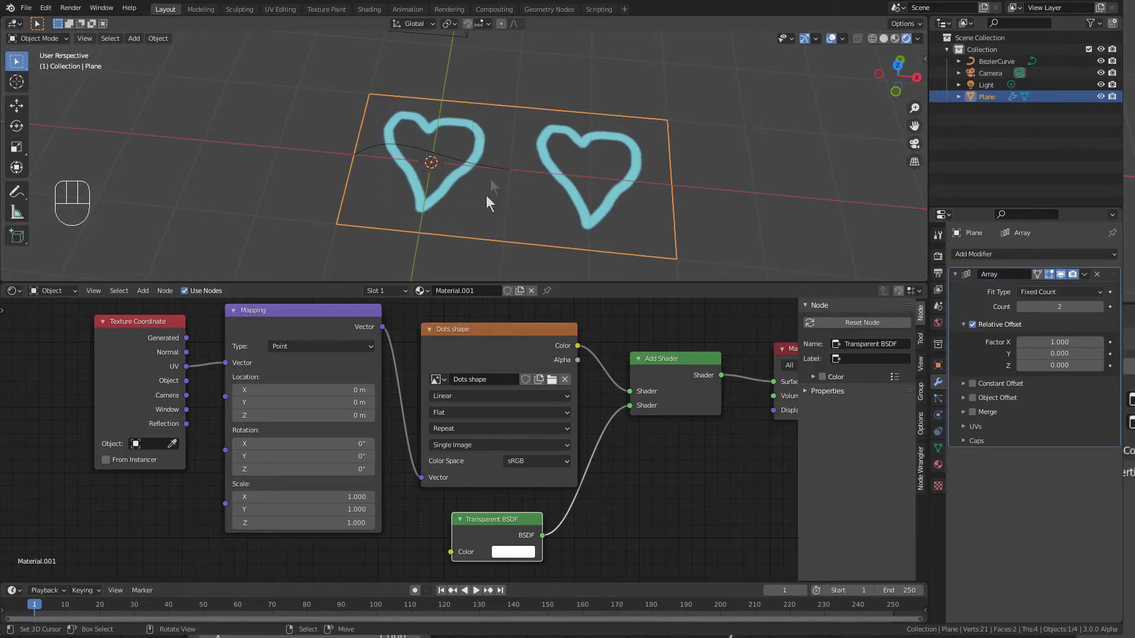
click(1068, 291)
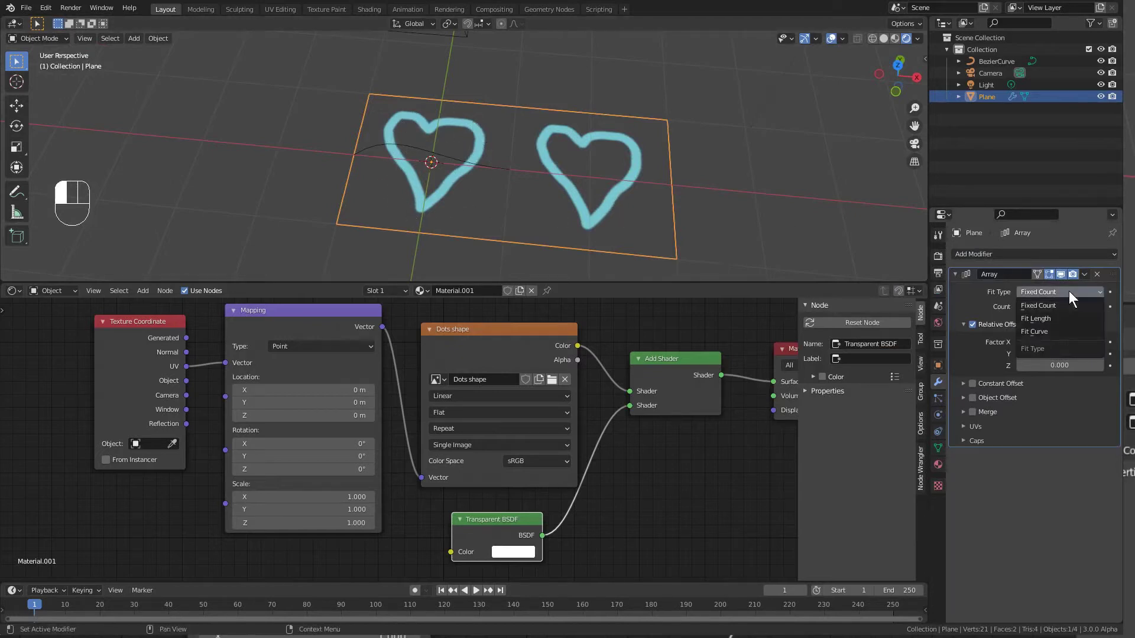
click(1045, 332)
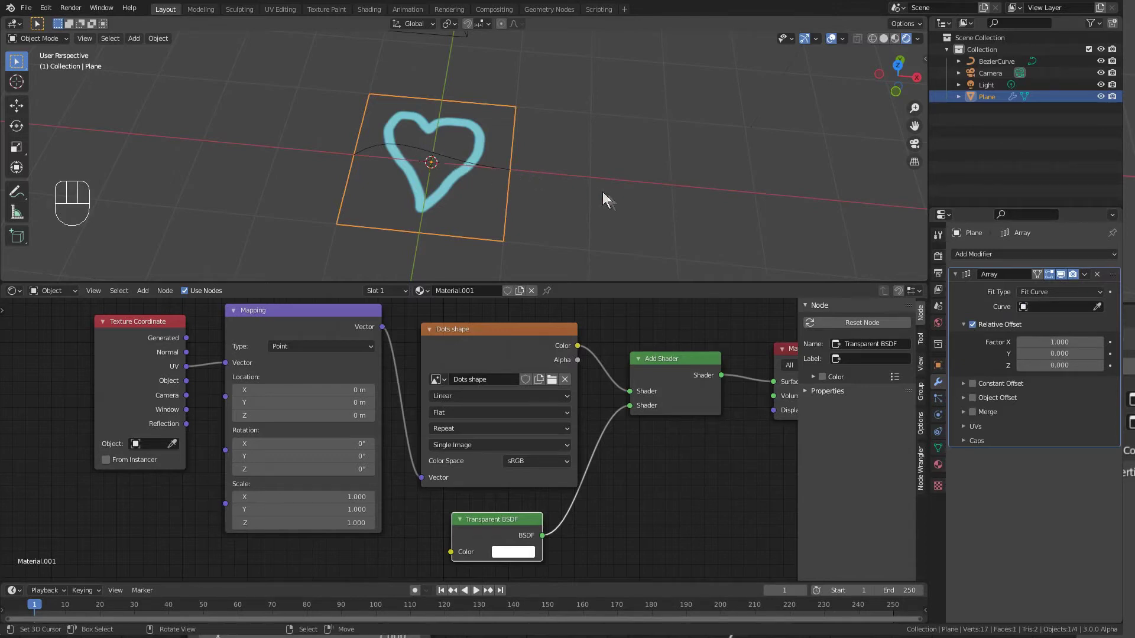
Step: Set BezierCurve as the Array's curve, switching from relative to constant offset with X at 0 m
click(1097, 306)
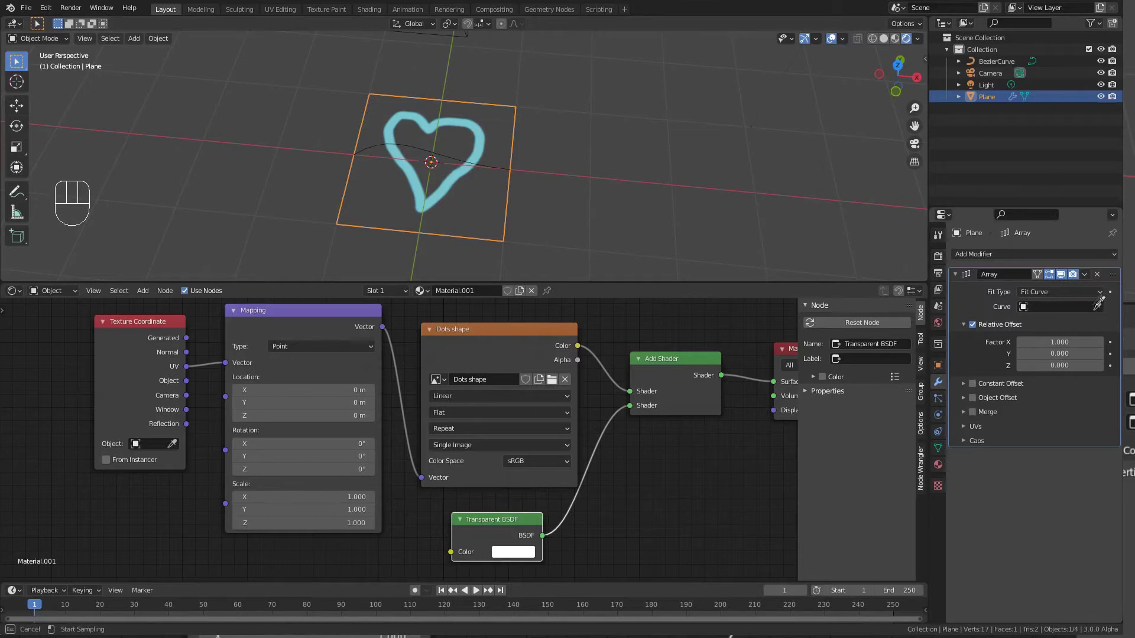
click(988, 59)
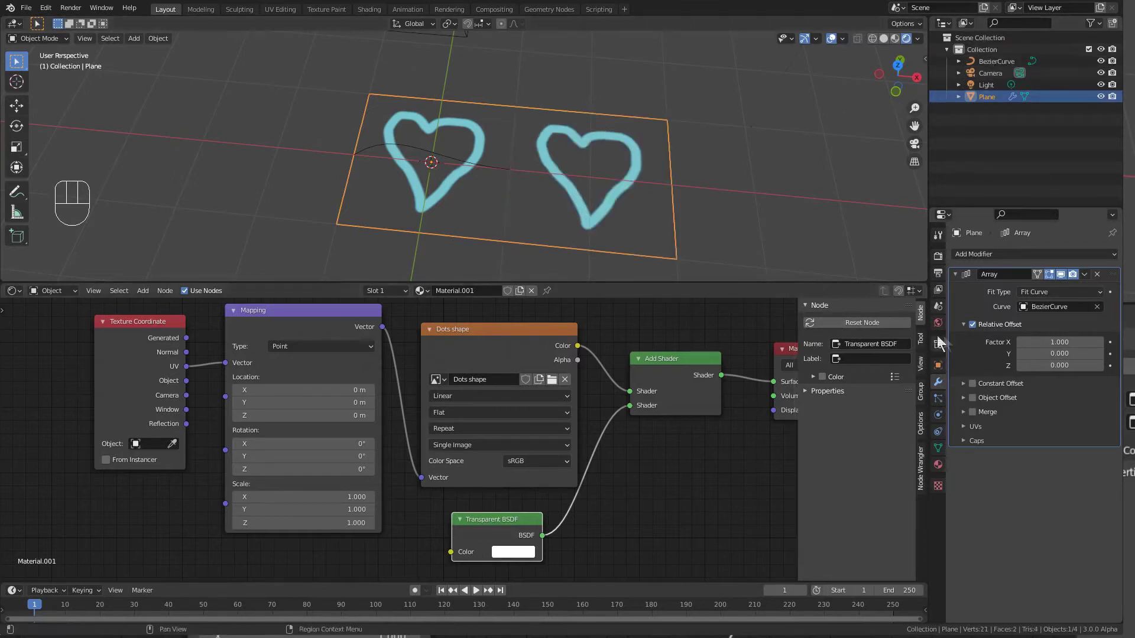
click(973, 324)
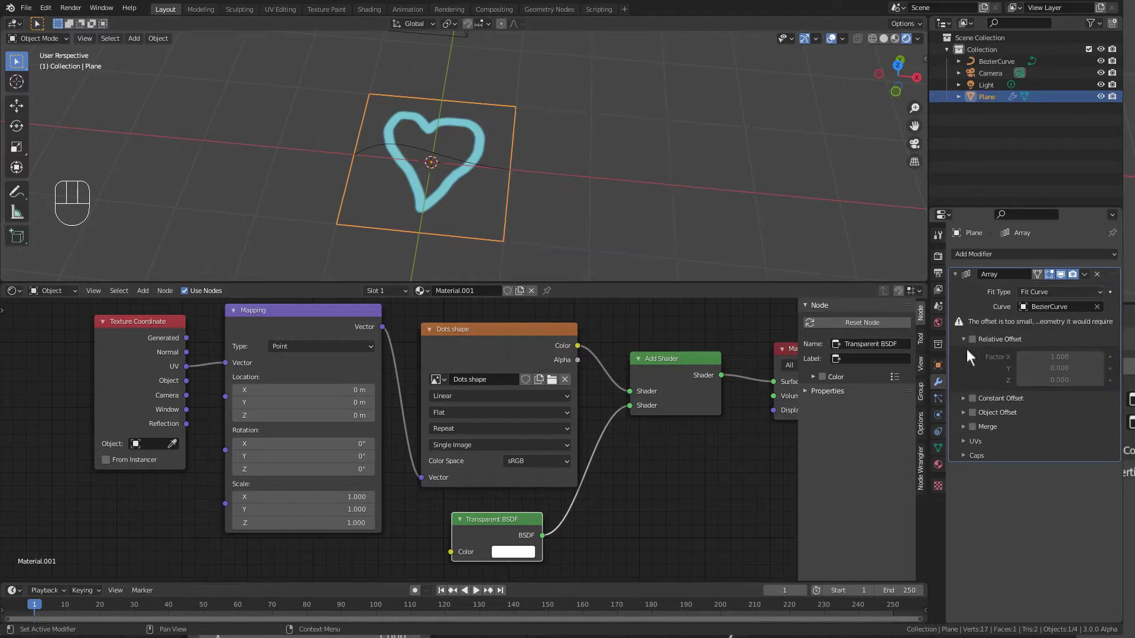
click(971, 398)
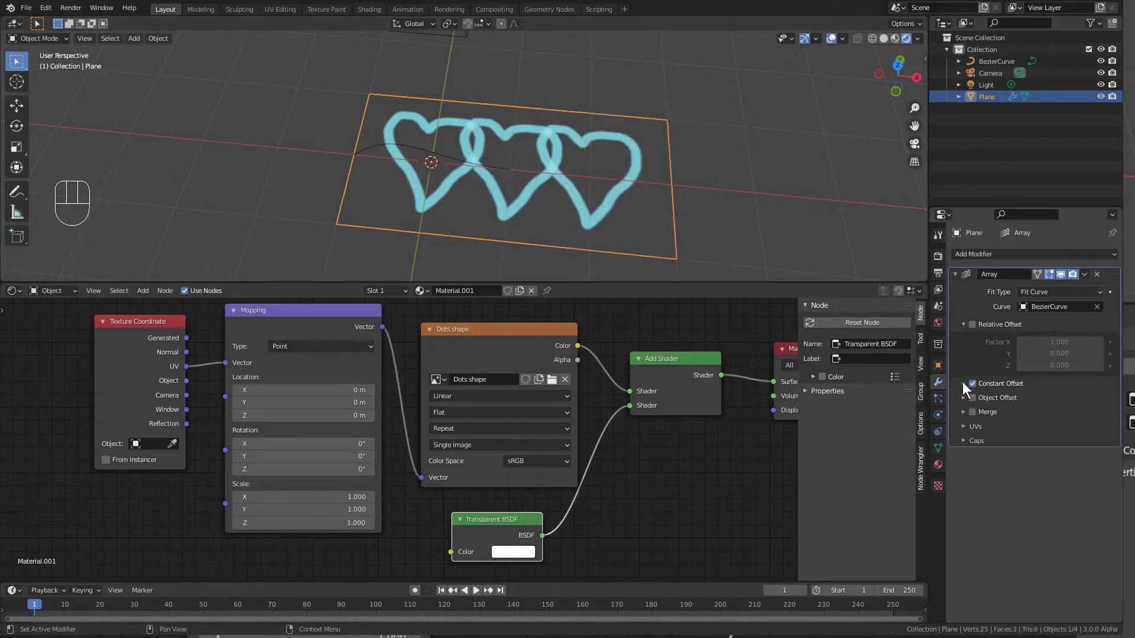
click(1049, 402)
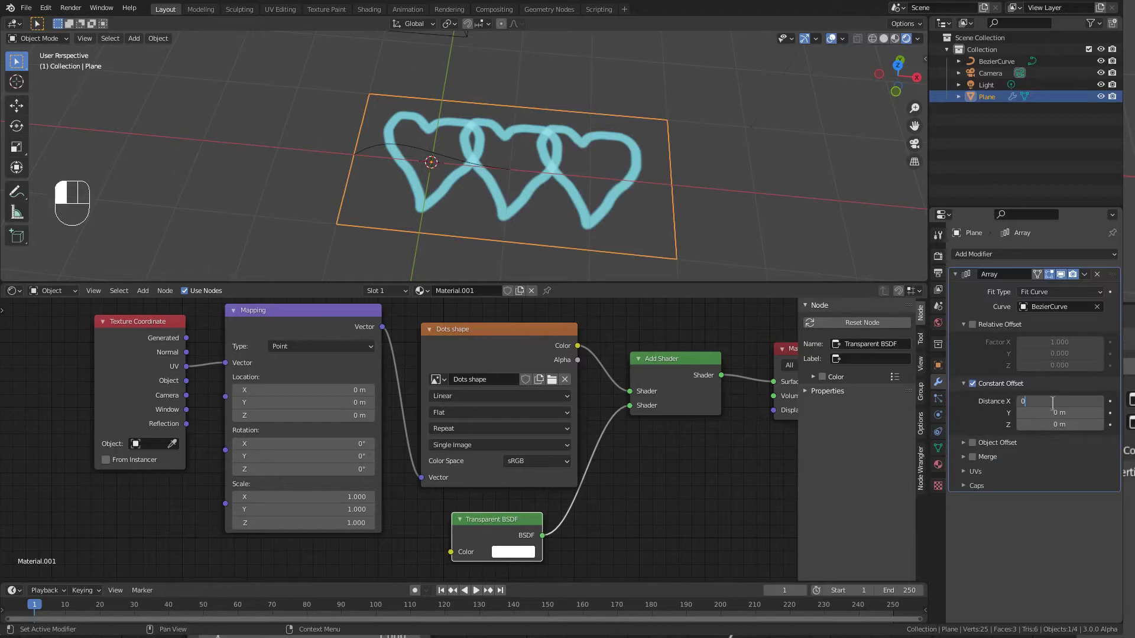
key(Return)
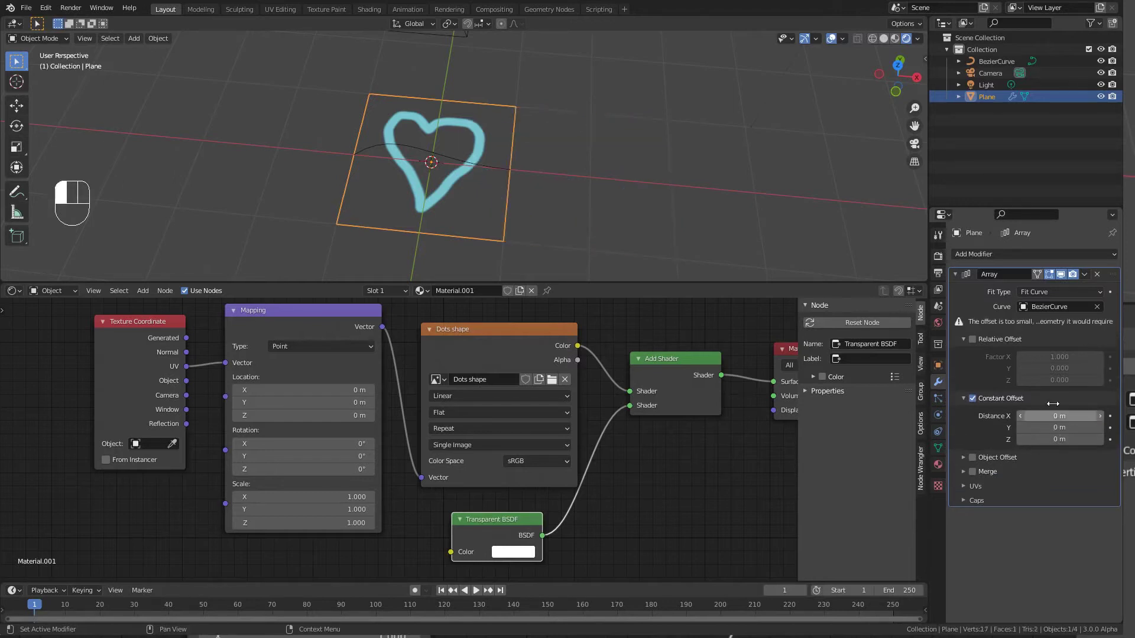
Step: Set the Array's constant Z offset to 1 m and inspect the stacked hearts
click(1055, 438)
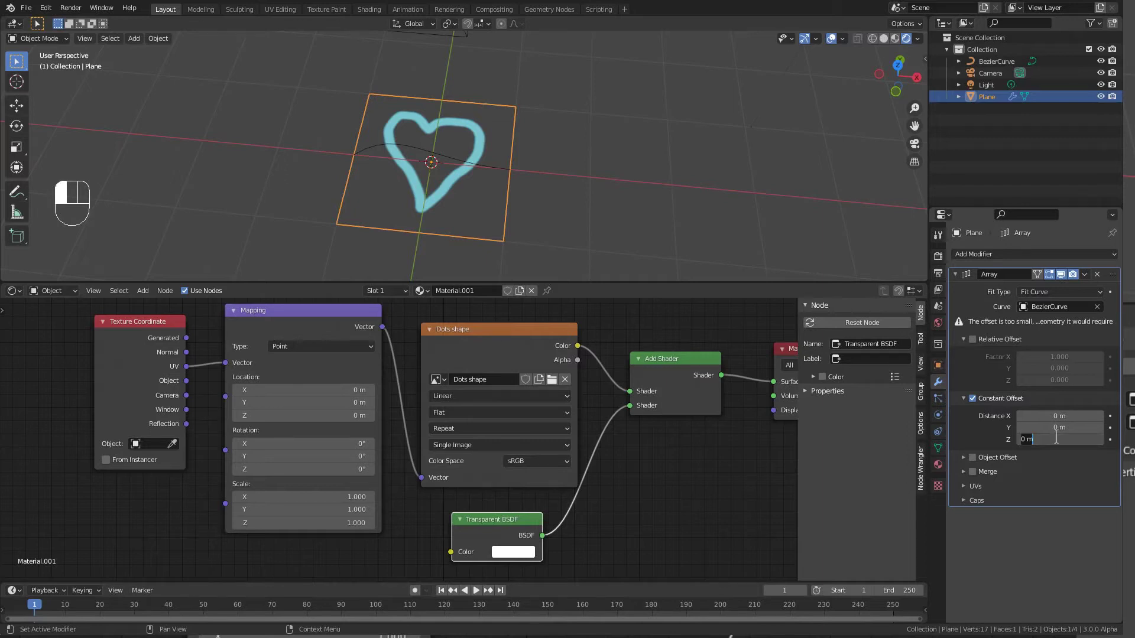
text(1)
key(Return)
middle_drag(461, 178, 497, 162)
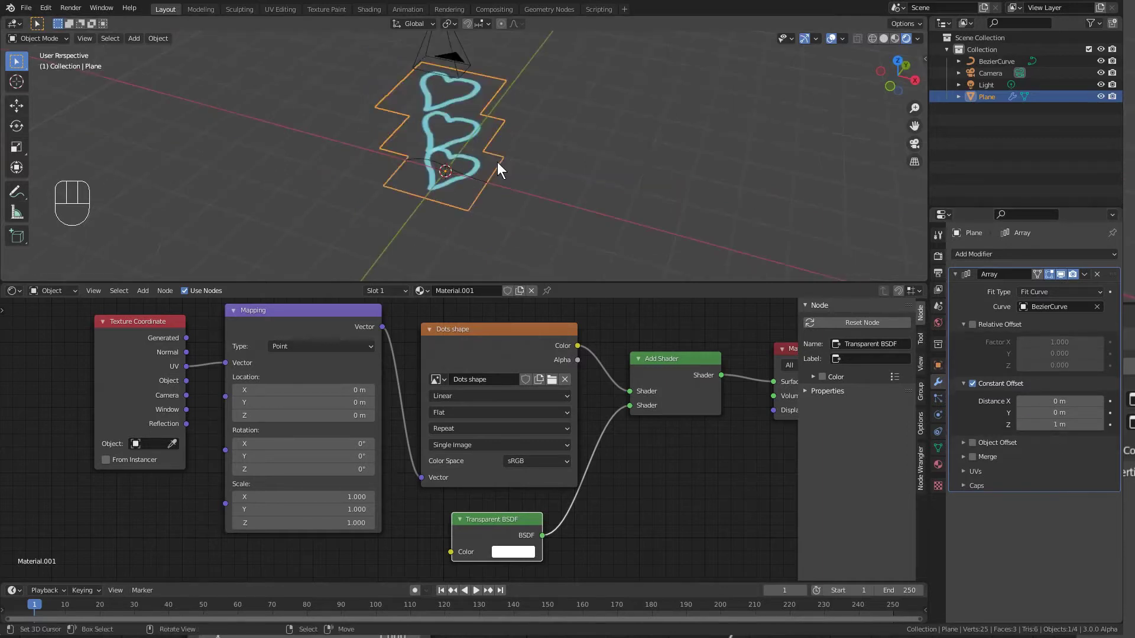
alt+middle_click(501, 167)
alt+shift+middle_click(485, 171)
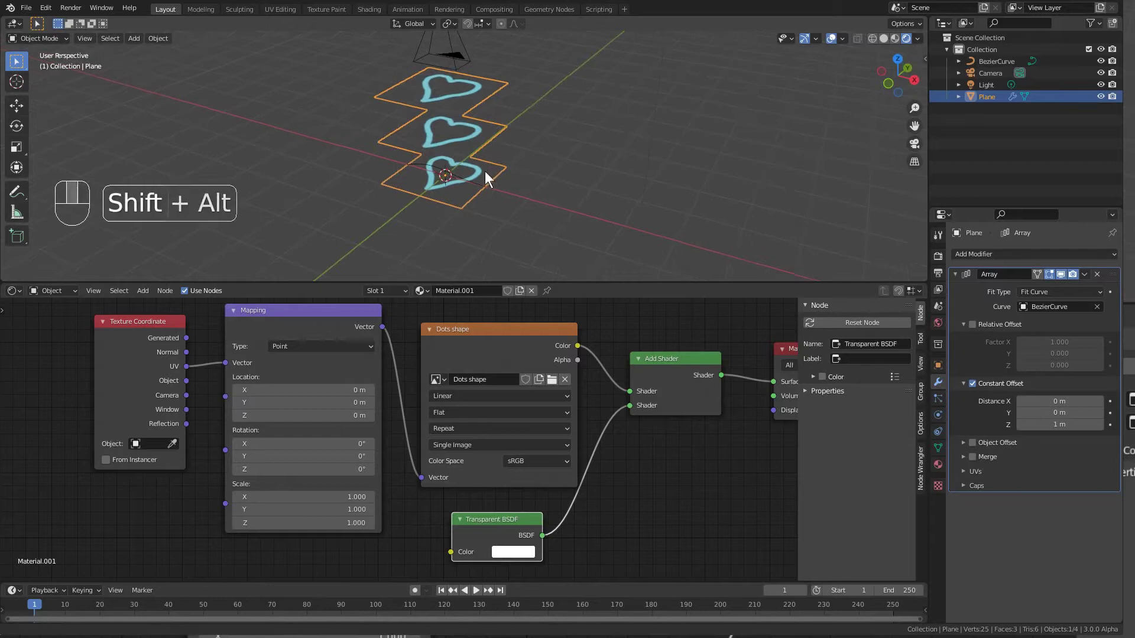
alt+middle_click(478, 218)
scroll(482, 232, up, 3)
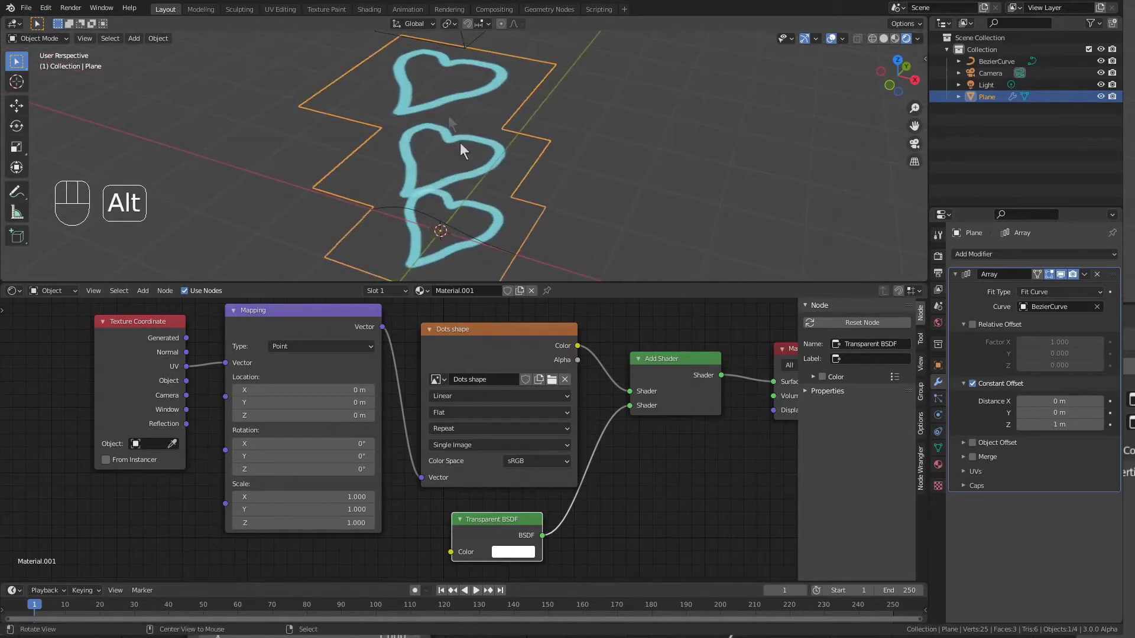
middle_drag(498, 208, 580, 229)
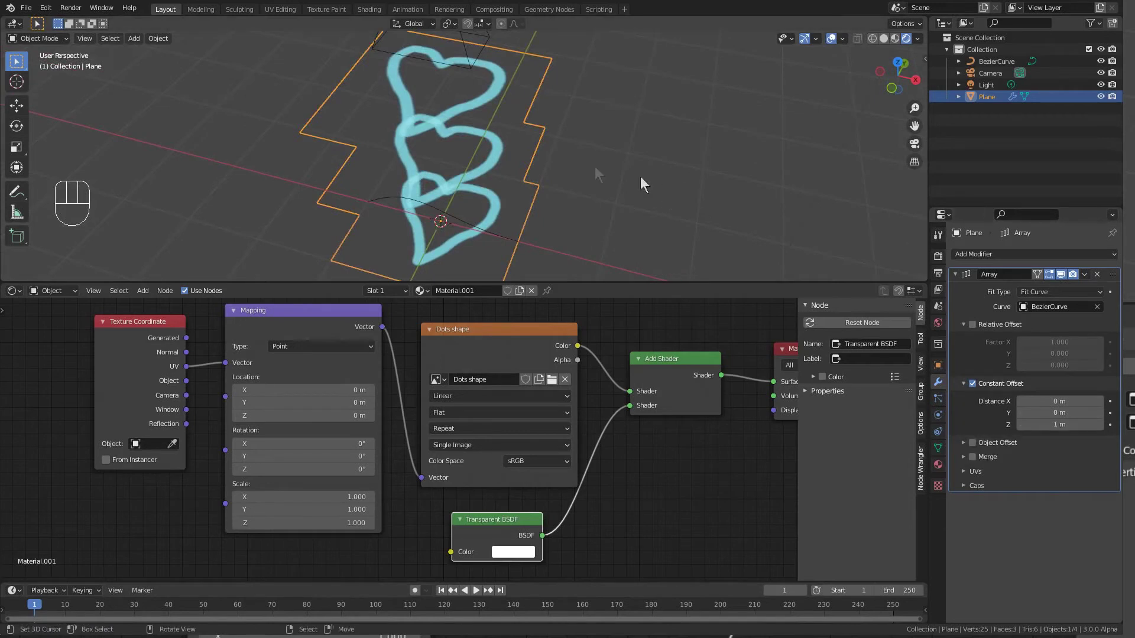
scroll(523, 167, down, 3)
alt+middle_drag(523, 168, 543, 186)
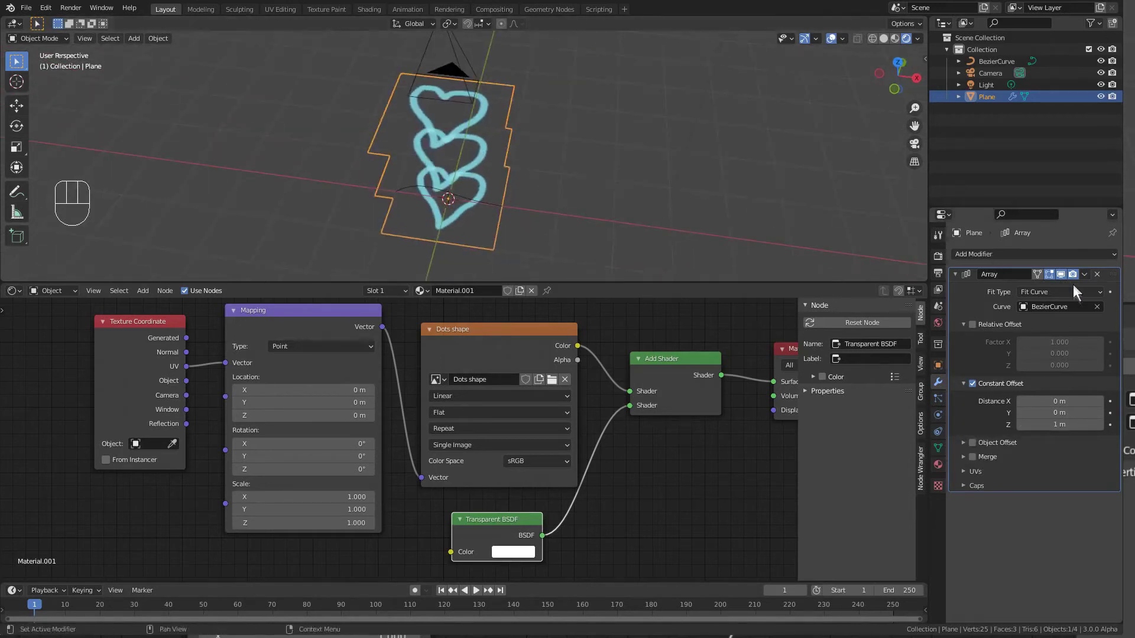
Step: Reduce the constant Z offset to 0.1 m, forming a tall dense column of hearts
click(1055, 425)
click(1085, 425)
text(.1)
key(Return)
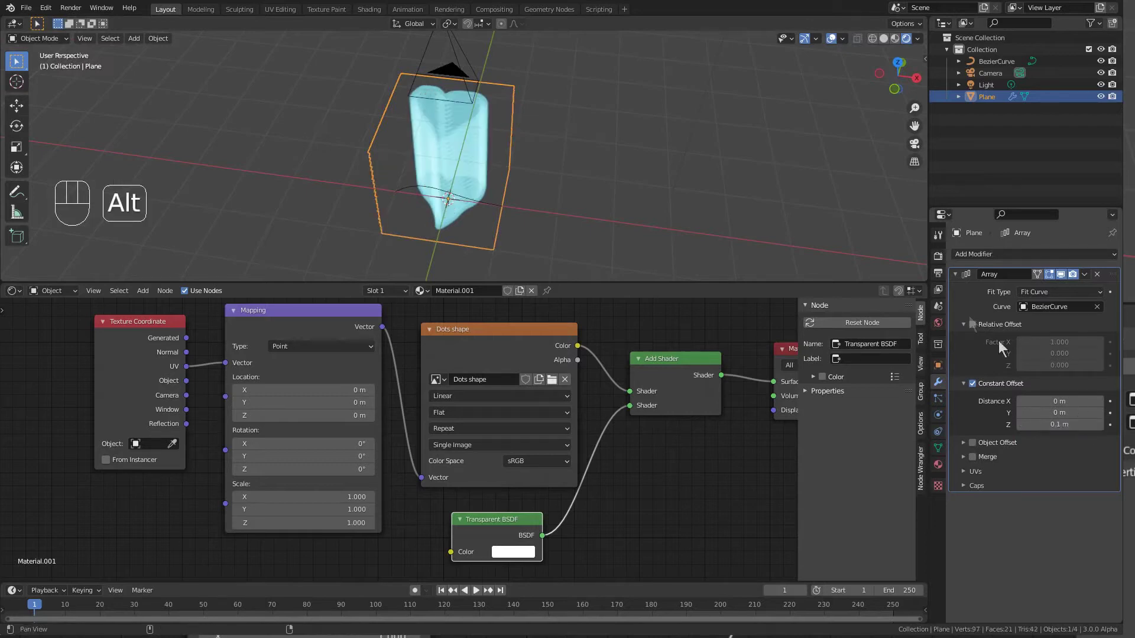
alt+middle_drag(469, 148, 449, 116)
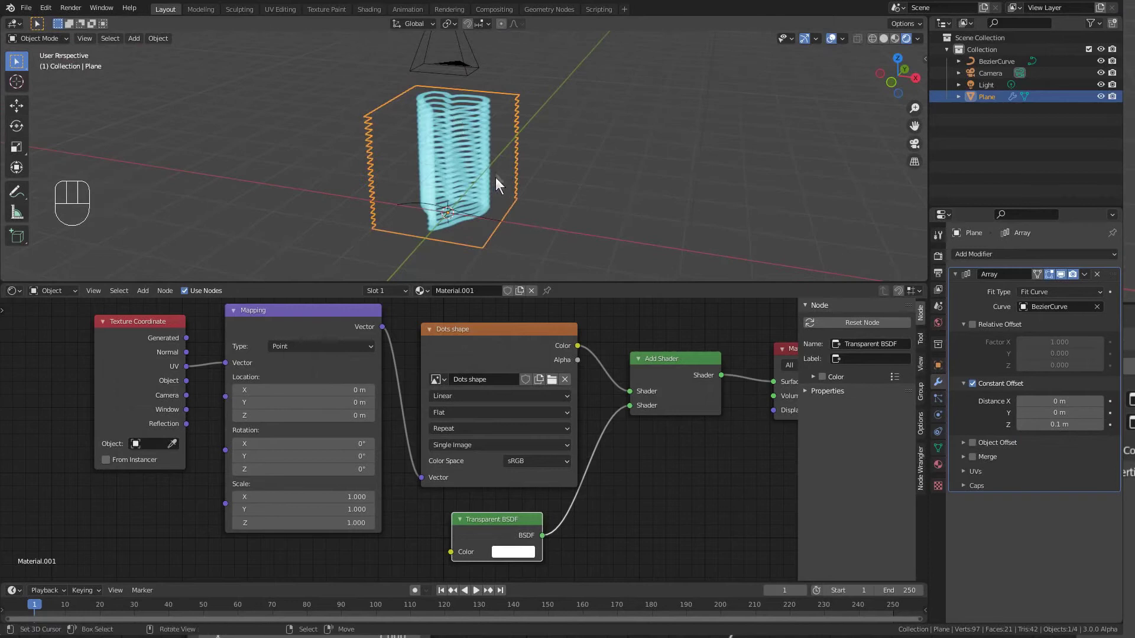
scroll(495, 172, up, 3)
alt+middle_drag(495, 168, 558, 208)
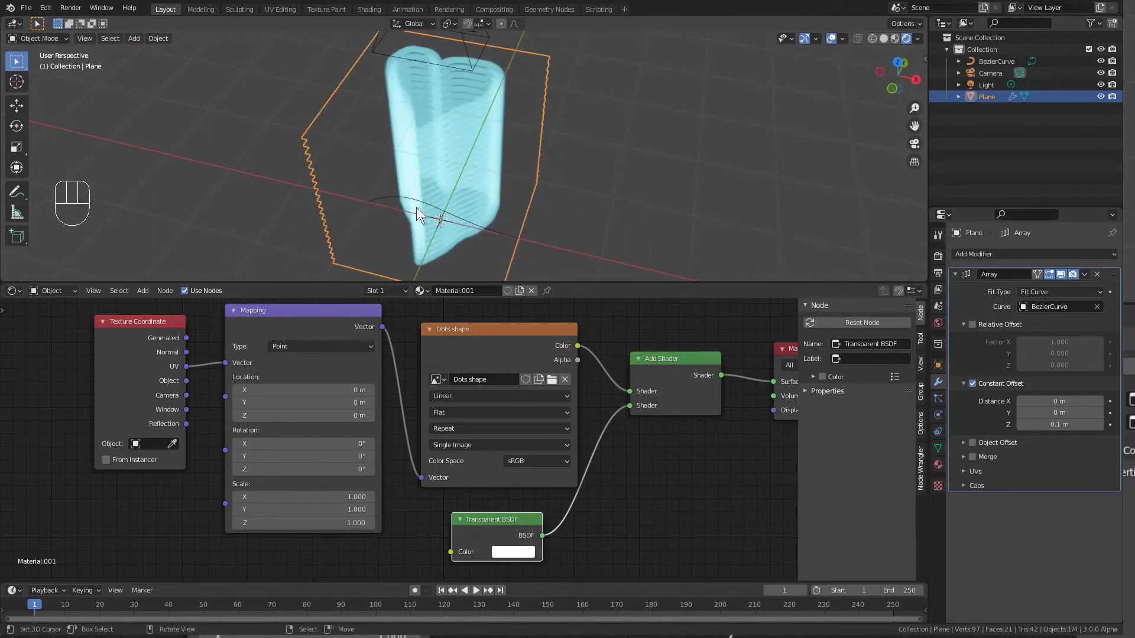
Step: Add a Curve modifier using BezierCurve as the curve object, deforming along the Z axis
click(996, 251)
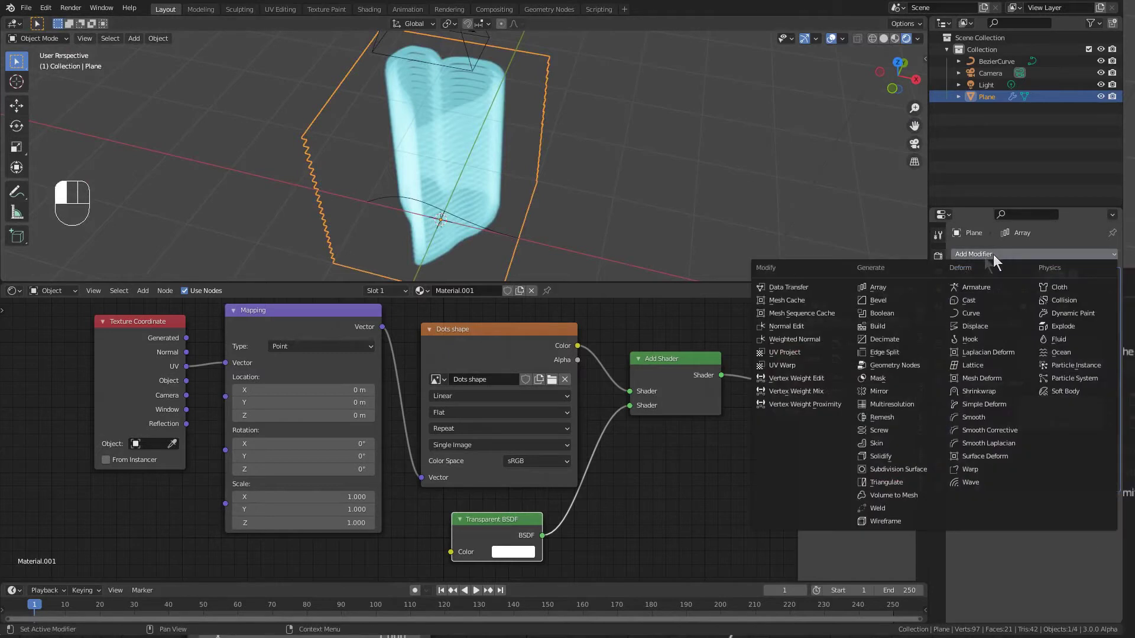
click(990, 317)
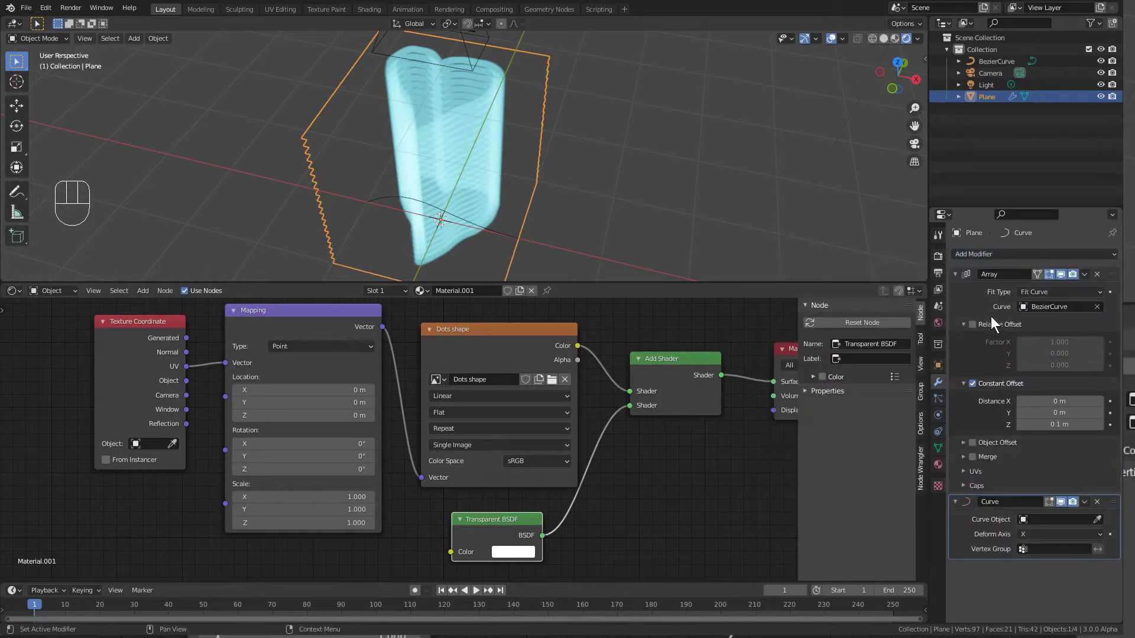
click(1097, 519)
click(1007, 60)
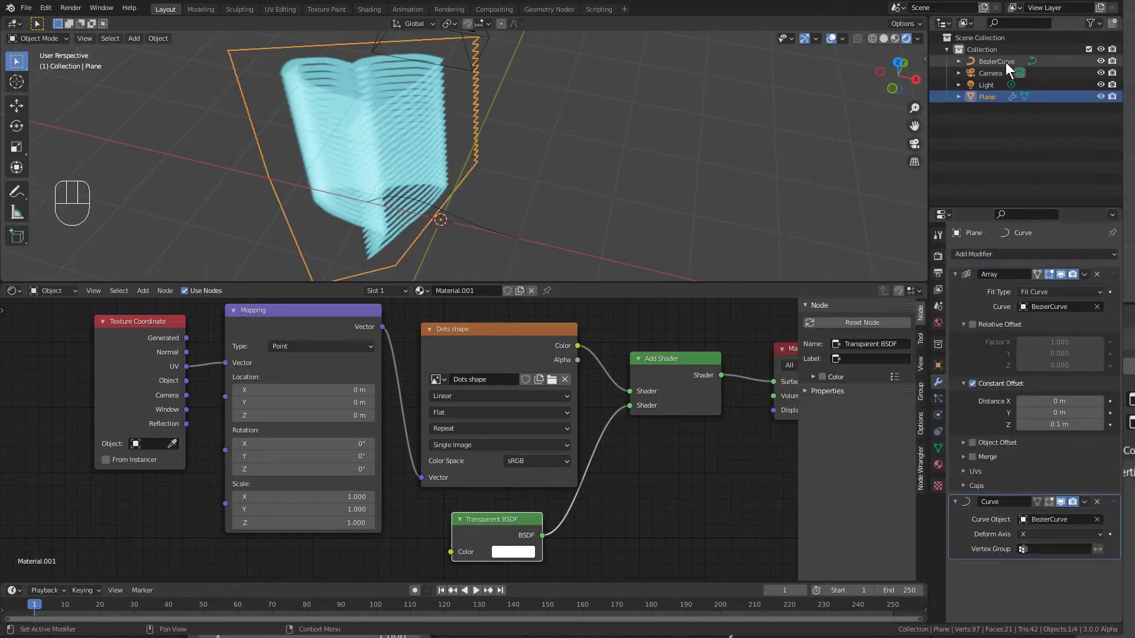
alt+middle_drag(473, 103, 535, 217)
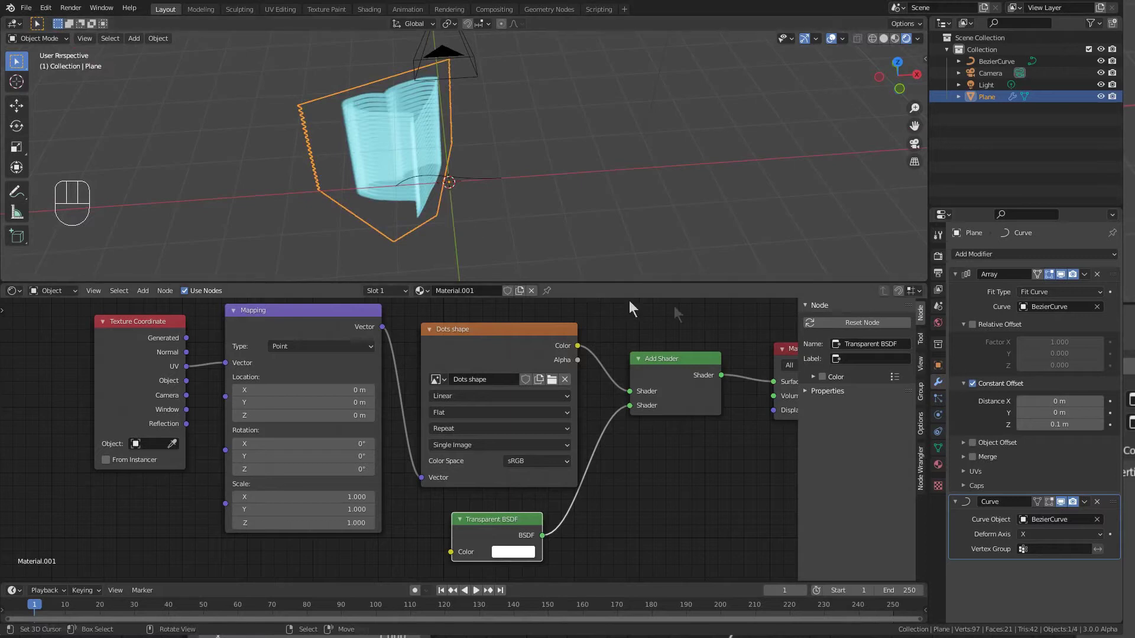
click(1033, 534)
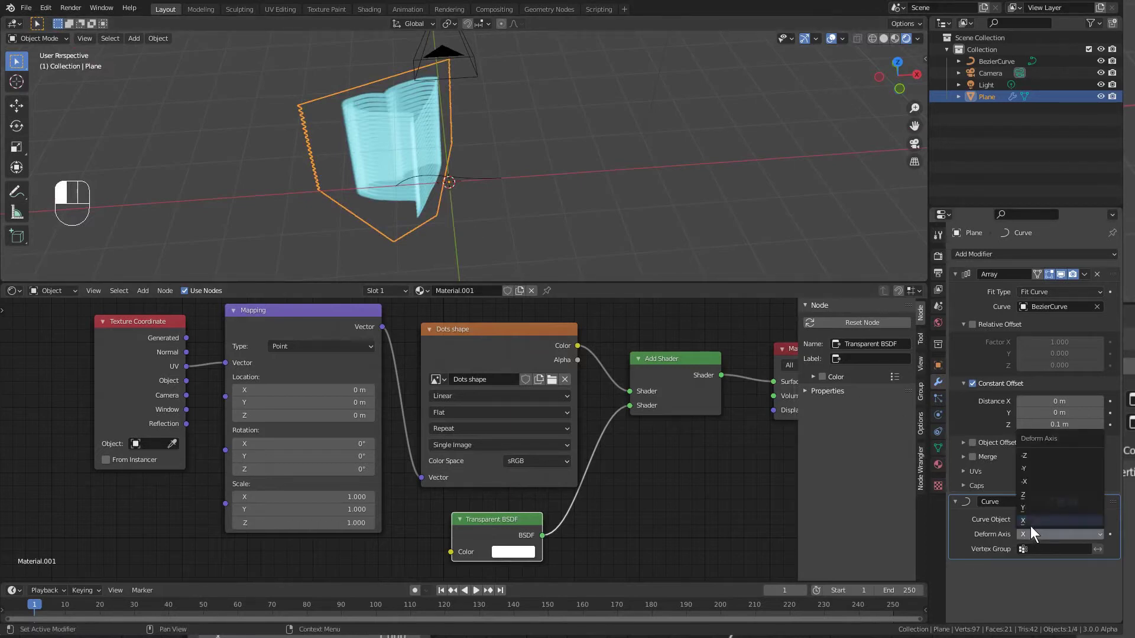
click(1029, 493)
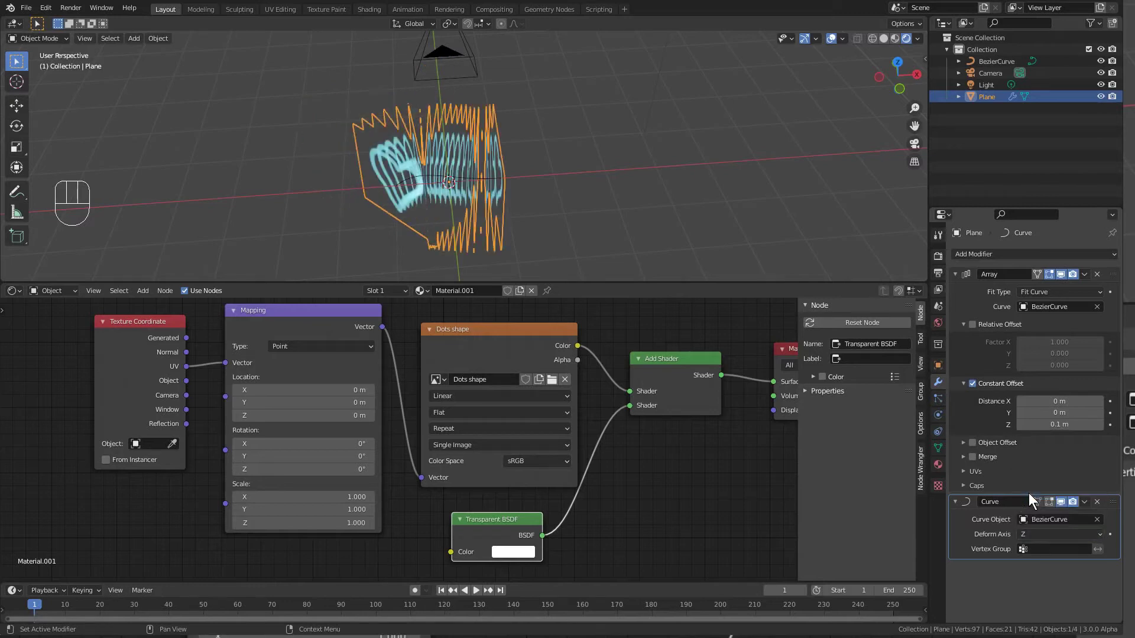
alt+middle_drag(575, 205, 487, 210)
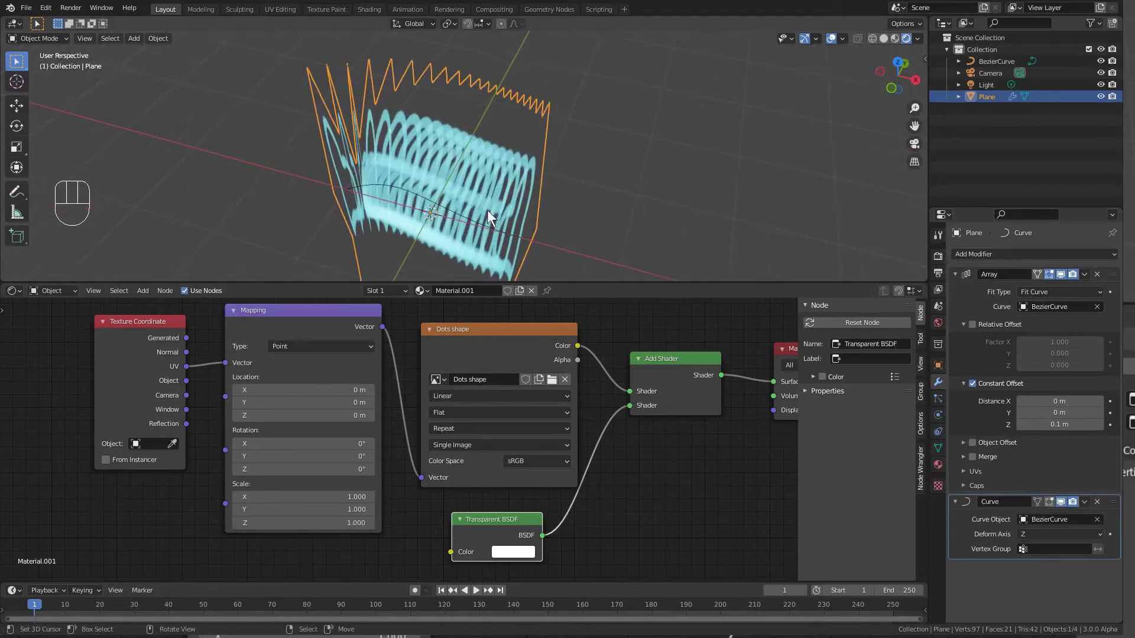
alt+middle_drag(361, 189, 562, 162)
Step: Hide the viewport overlays and set the Array's constant Z offset to 0.01 m
click(831, 38)
key(shift+alt+z)
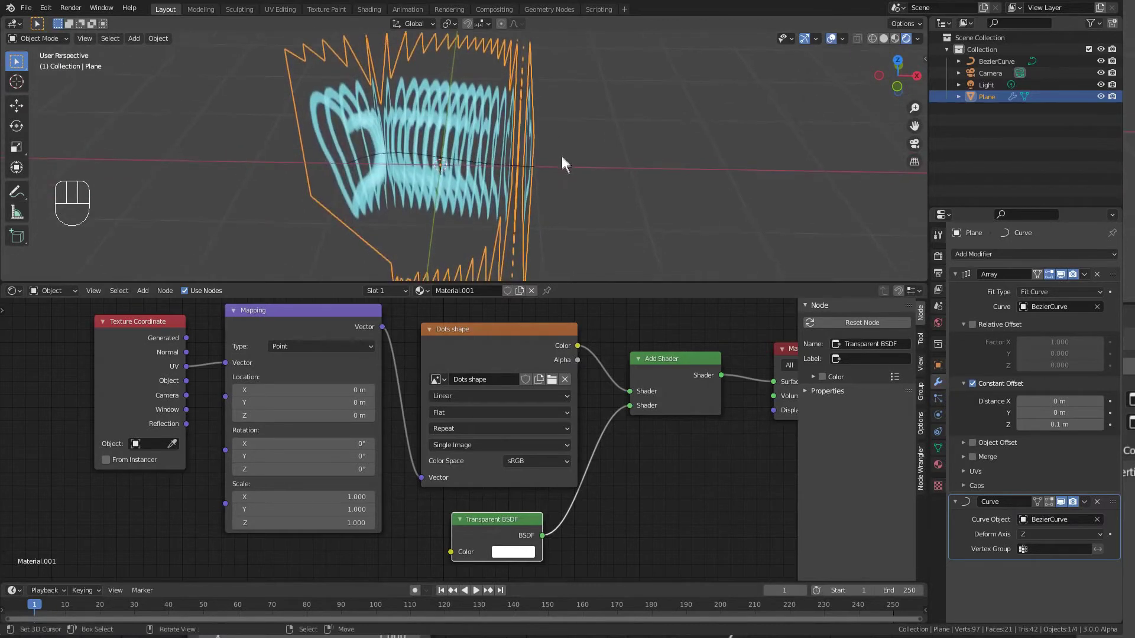
click(1057, 425)
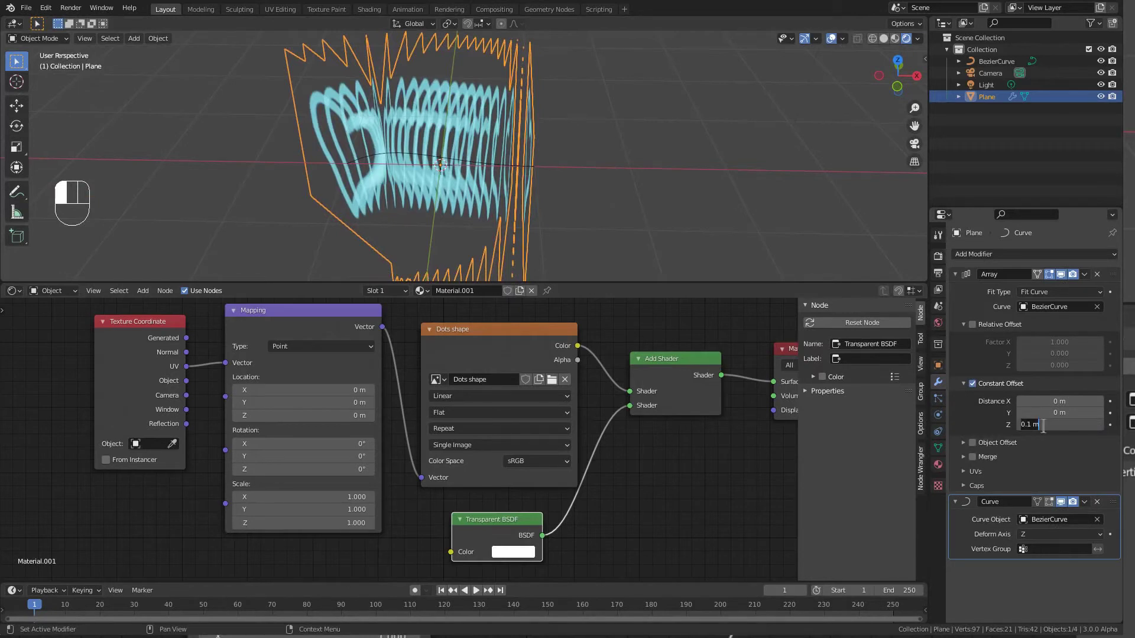
click(1031, 425)
text(0)
key(Return)
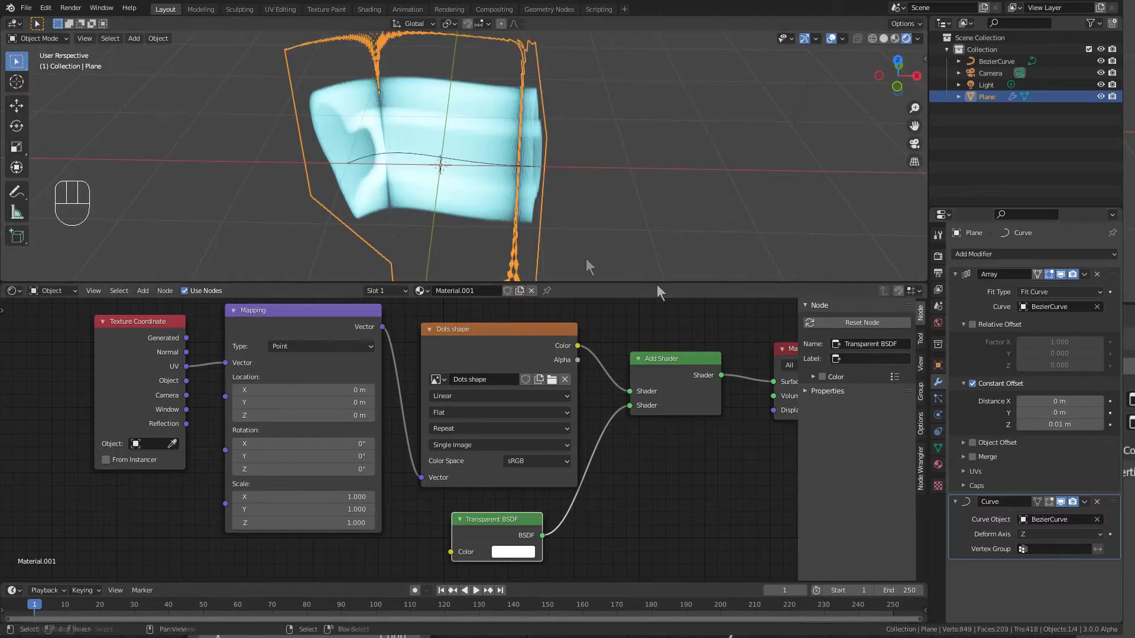
Step: Inspect the dense heart band from the front and collapse the Array modifier panel
middle_drag(544, 187, 518, 127)
scroll(430, 170, up, 3)
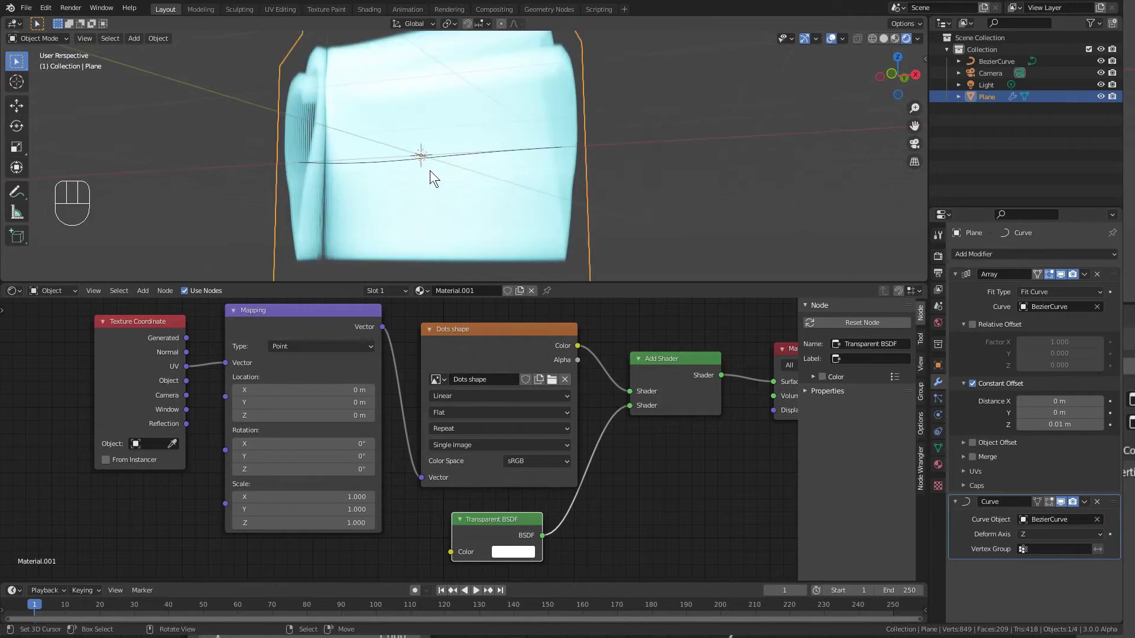
middle_drag(407, 173, 752, 60)
click(831, 39)
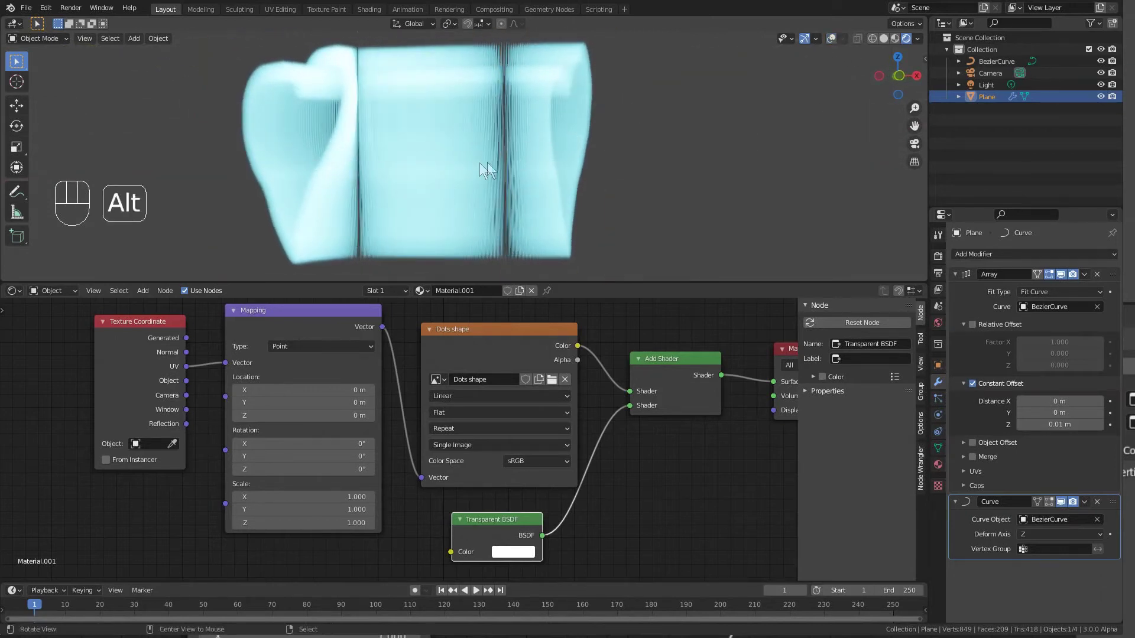
key(ctrl+z)
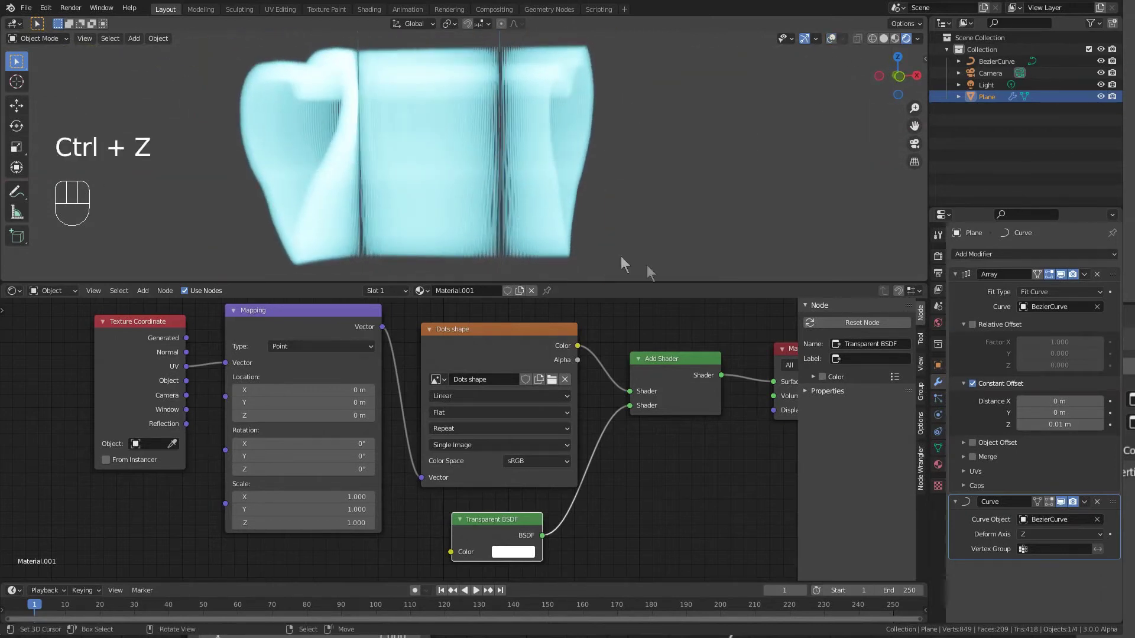
click(955, 275)
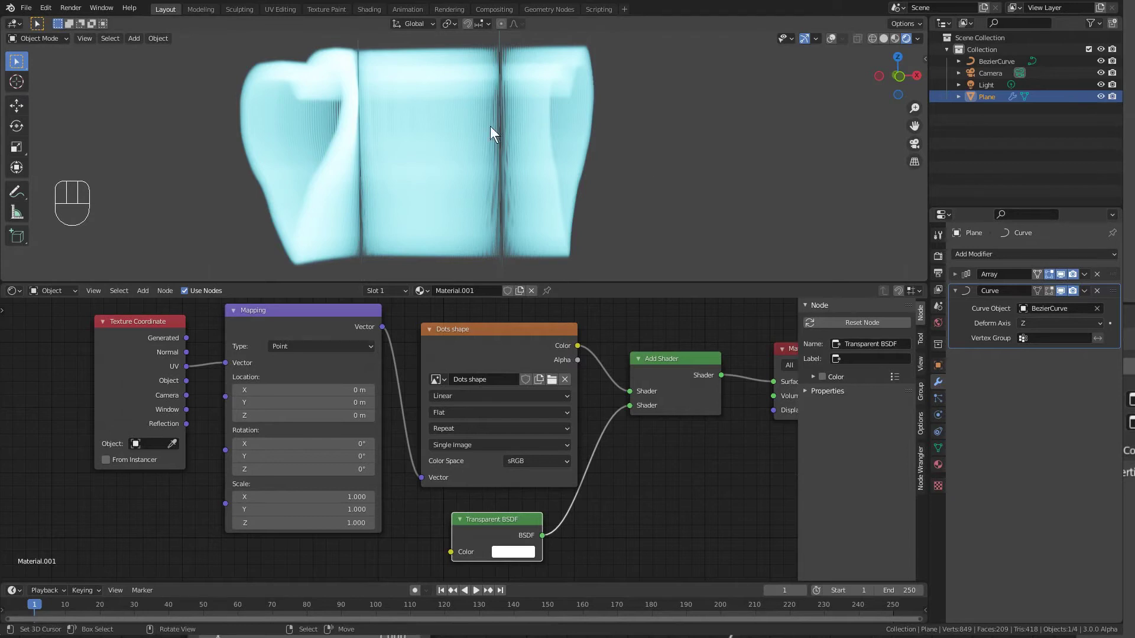
click(1015, 253)
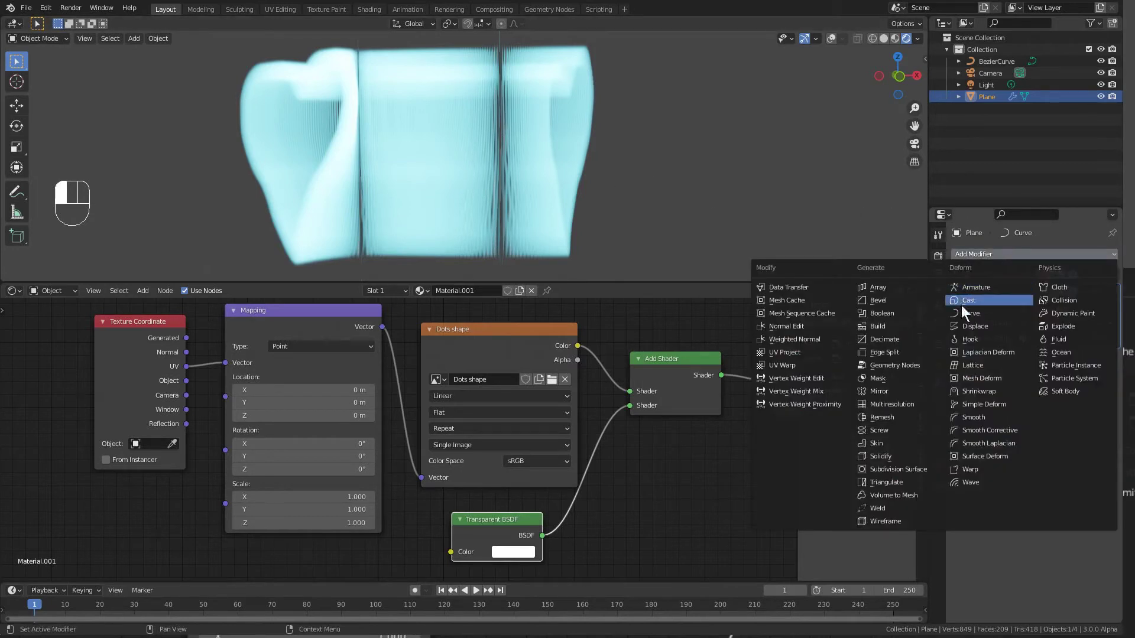
Step: Add a Simple Subdivision modifier, levels 3 viewport and render, moved to the top of the stack
click(920, 471)
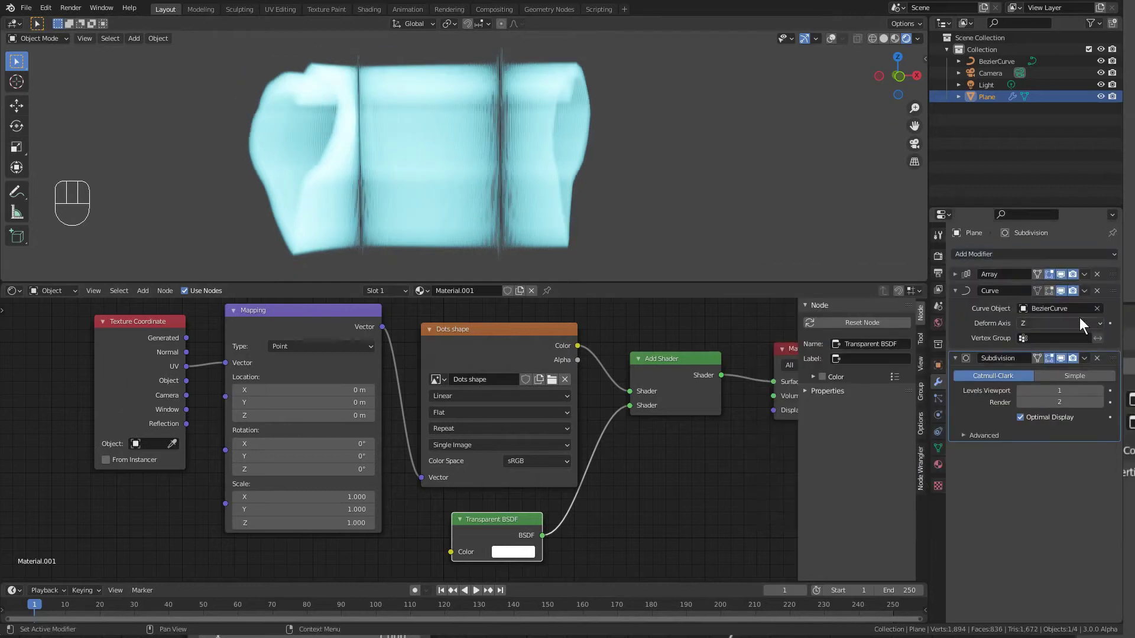
click(1093, 378)
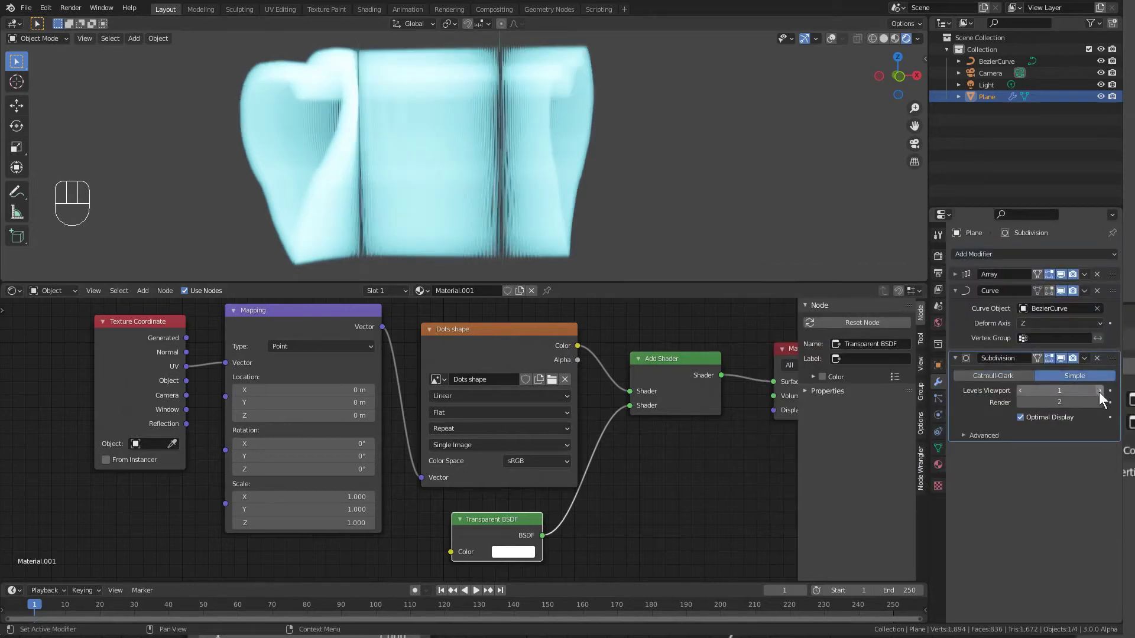
click(1099, 390)
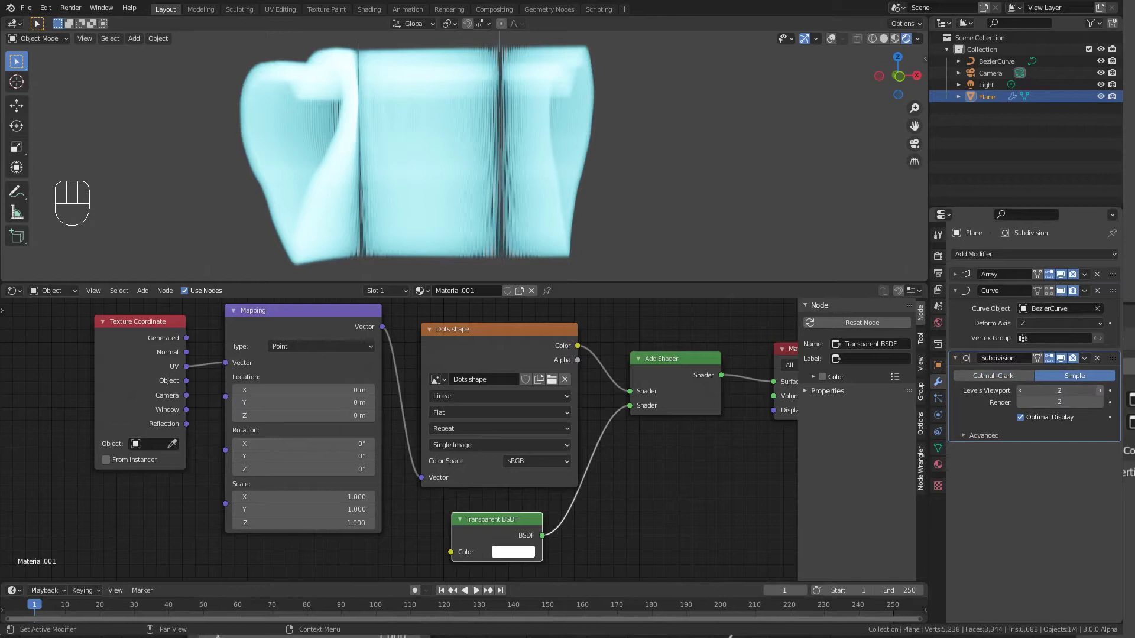
click(1099, 390)
click(1101, 403)
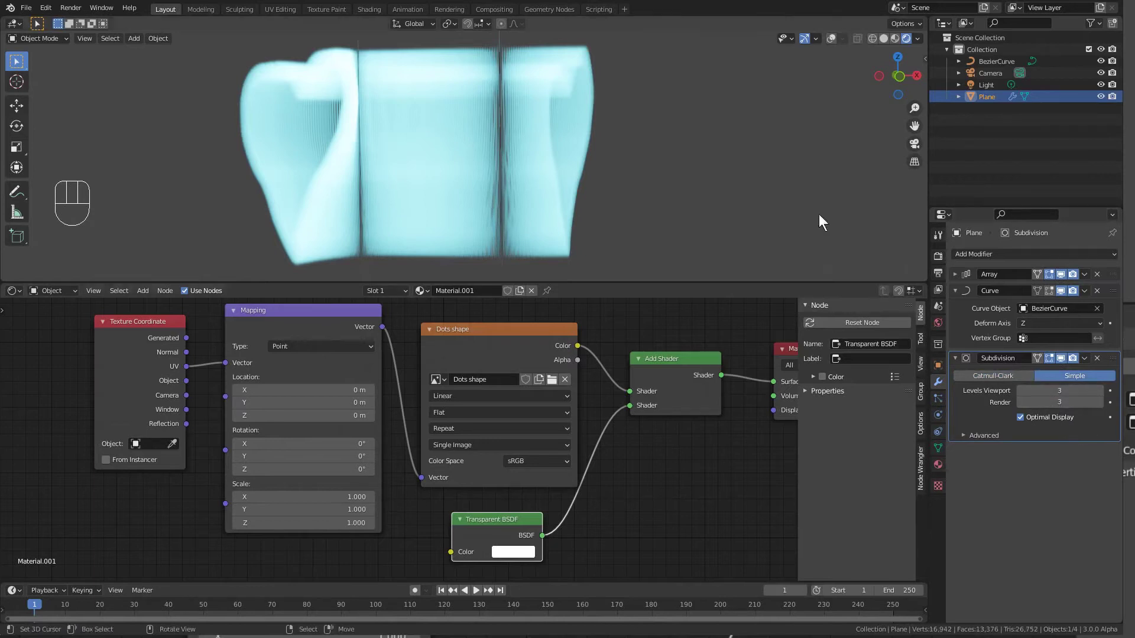
alt+middle_drag(819, 220, 451, 118)
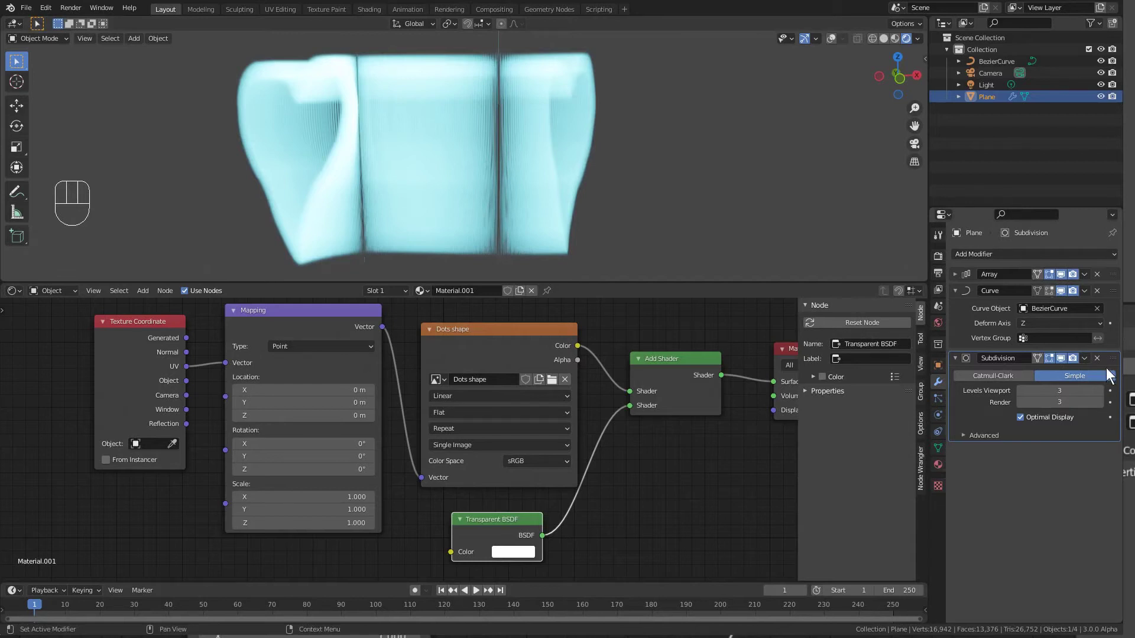
drag(1113, 358, 1100, 235)
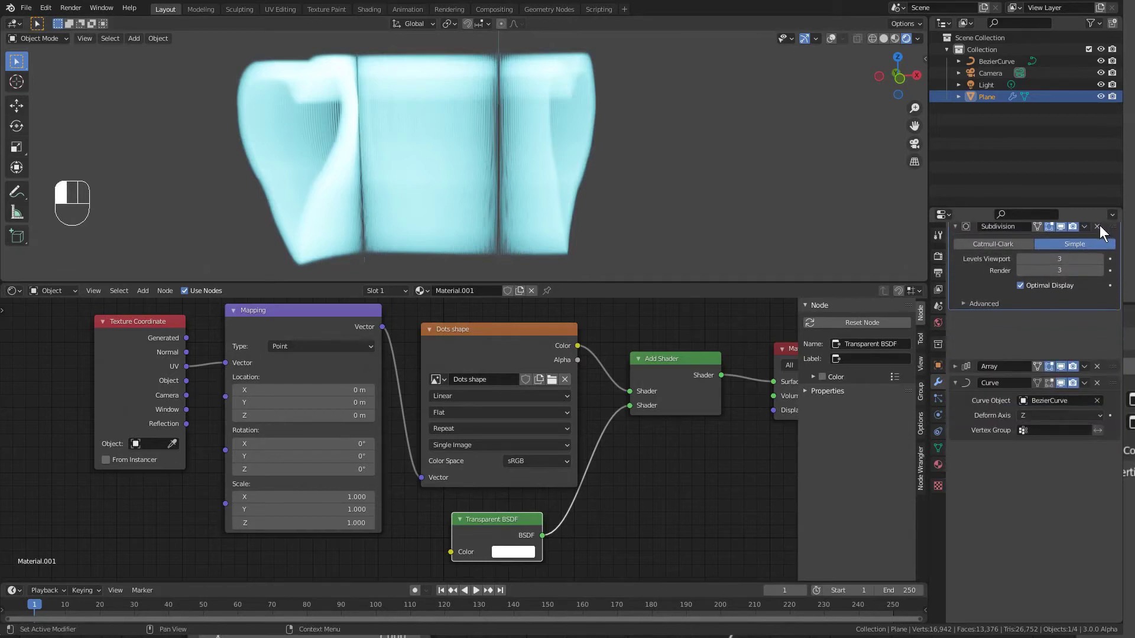
Step: Add a Displace modifier to the plane with a new texture
scroll(1100, 225, up, 2)
click(975, 253)
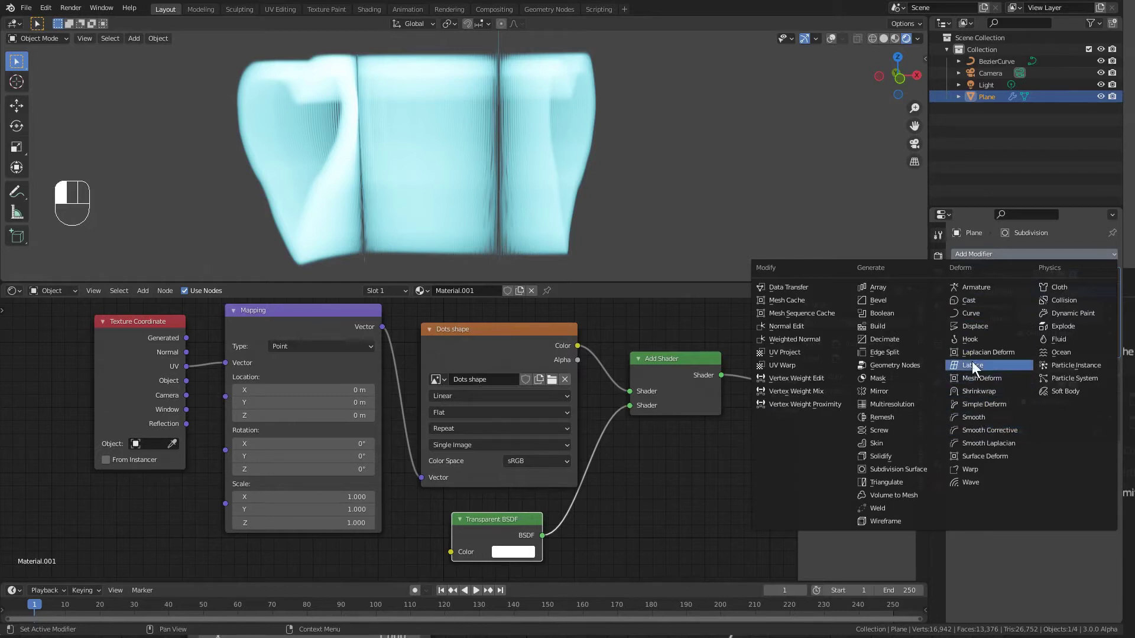
click(973, 326)
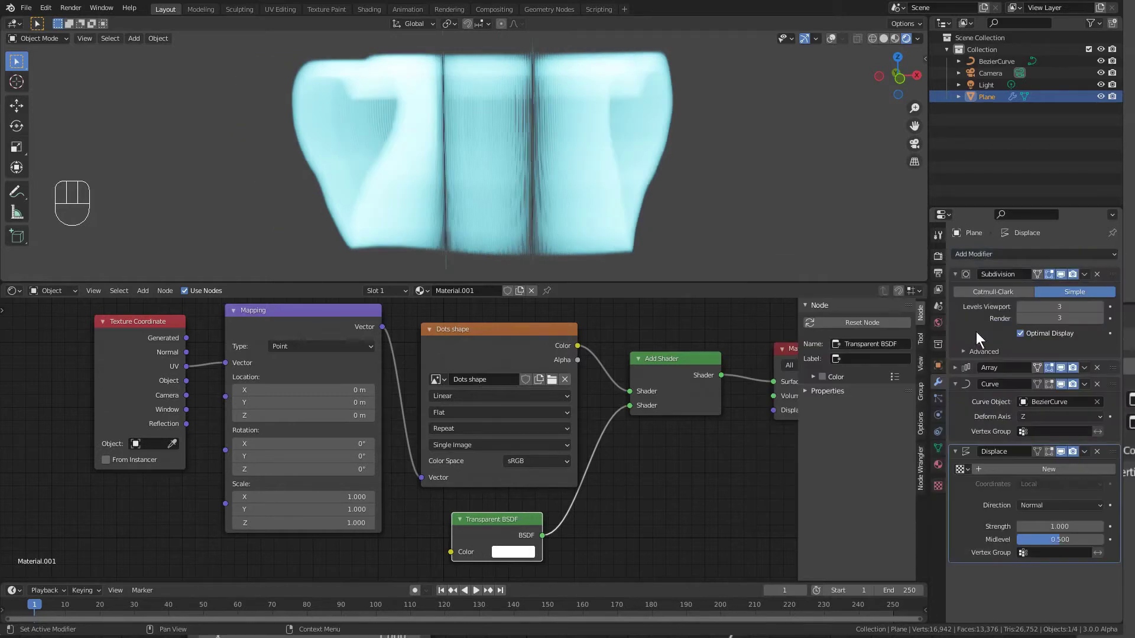
click(1056, 470)
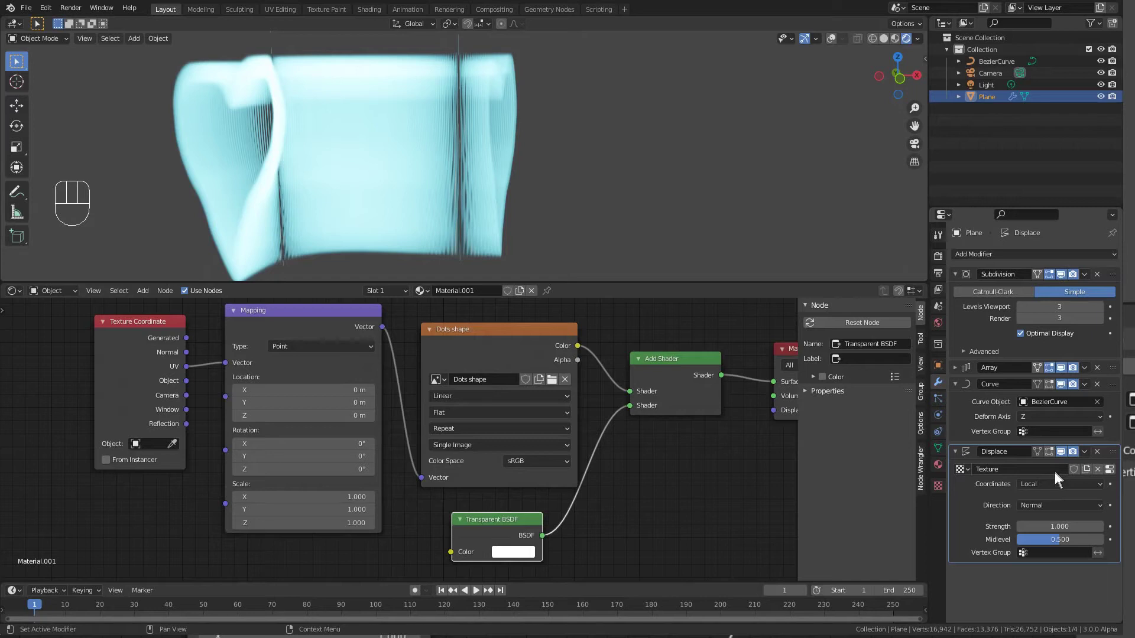
Step: Make the displacement texture a Blend type with Spherical progression
click(1110, 470)
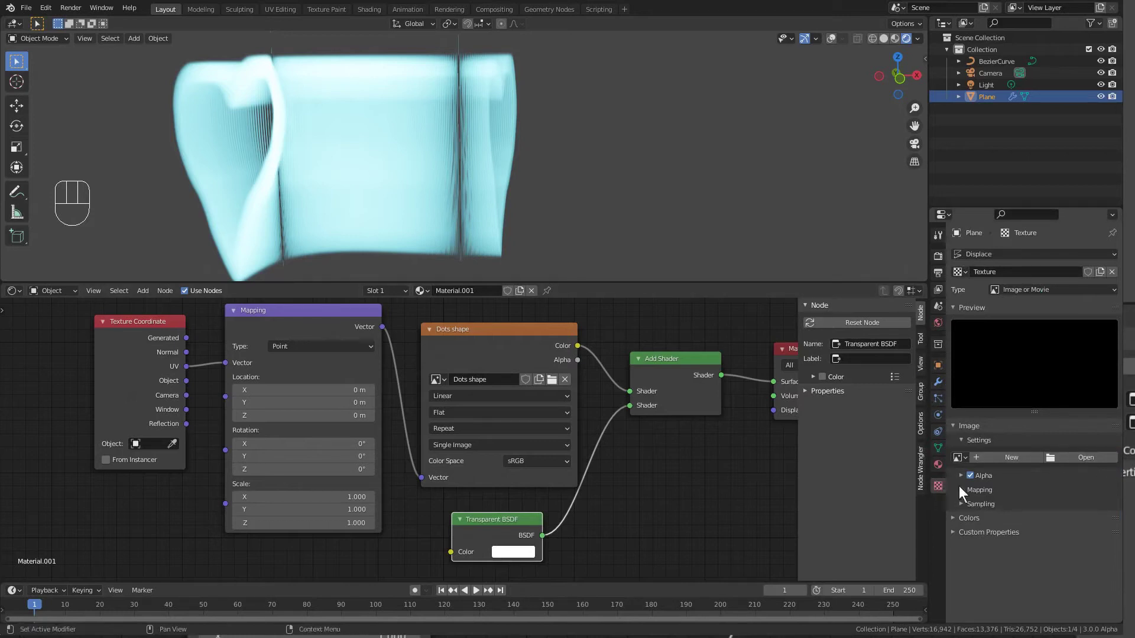
click(1042, 289)
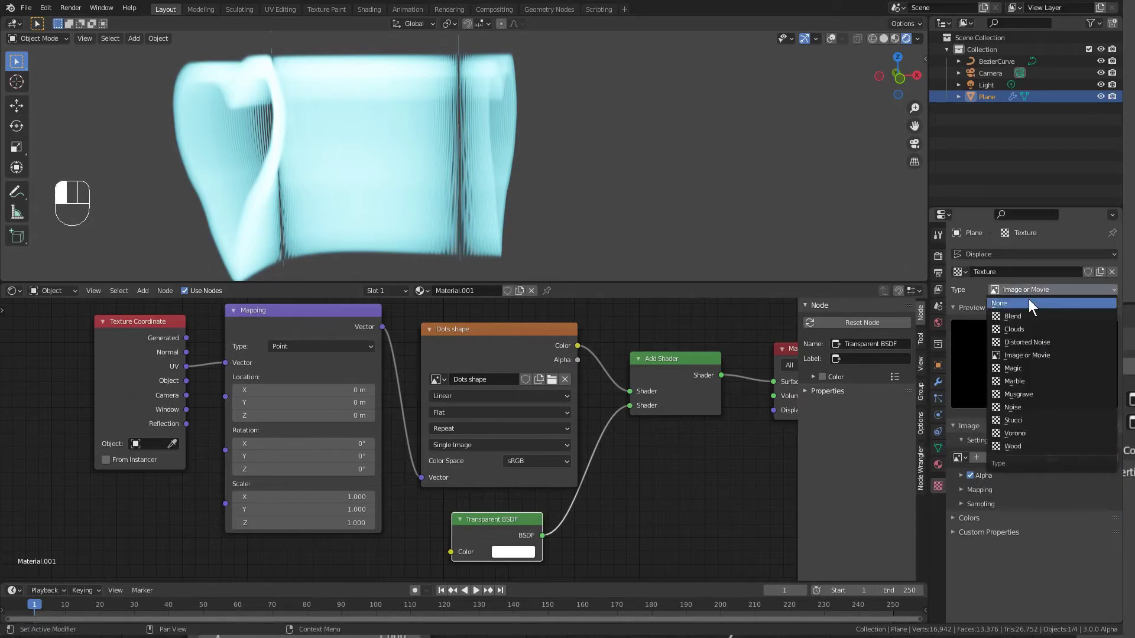
click(1025, 317)
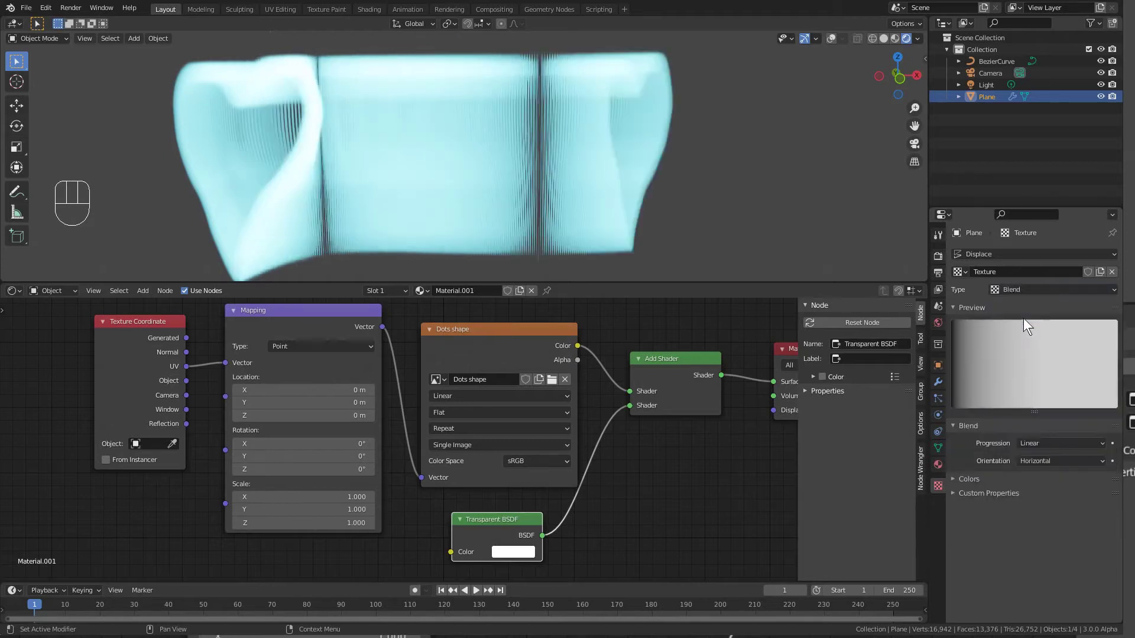
click(1019, 442)
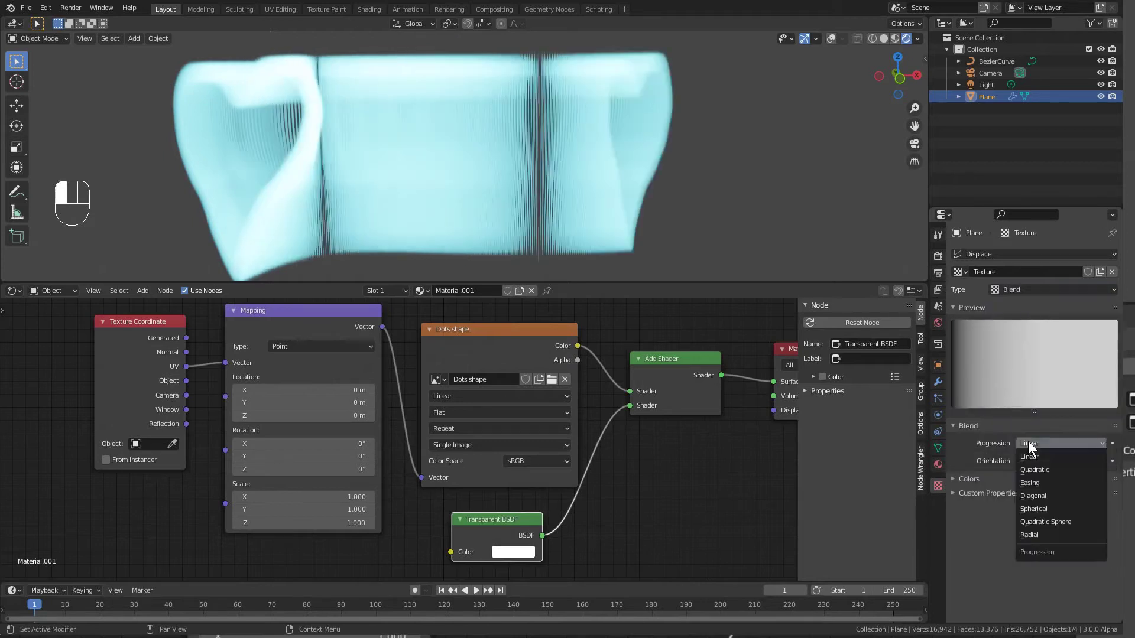
click(1044, 511)
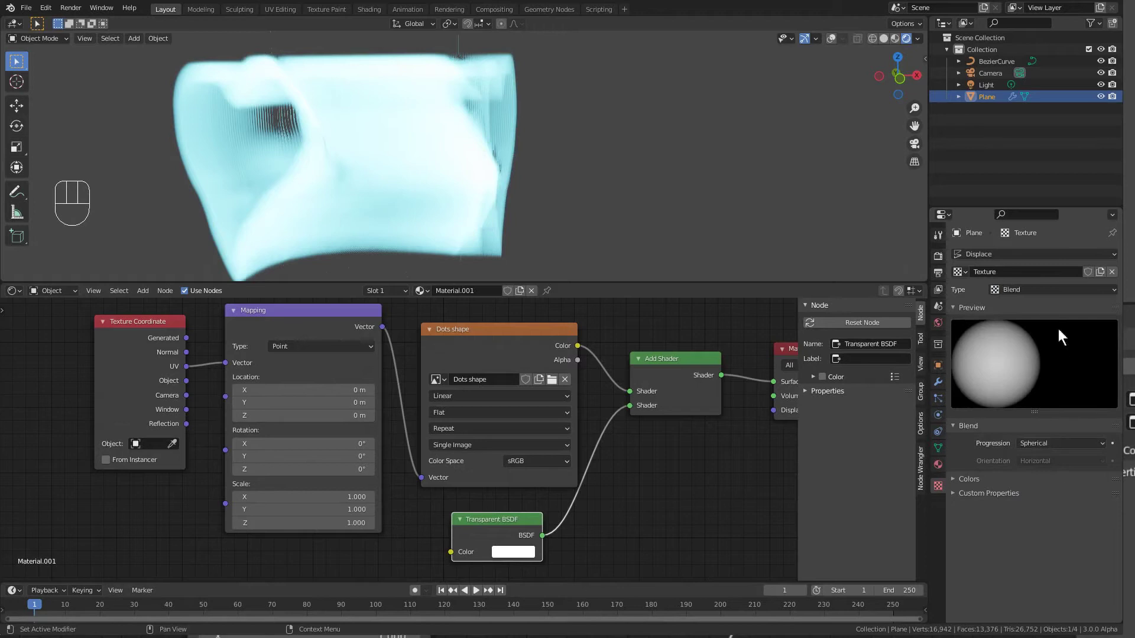
click(937, 383)
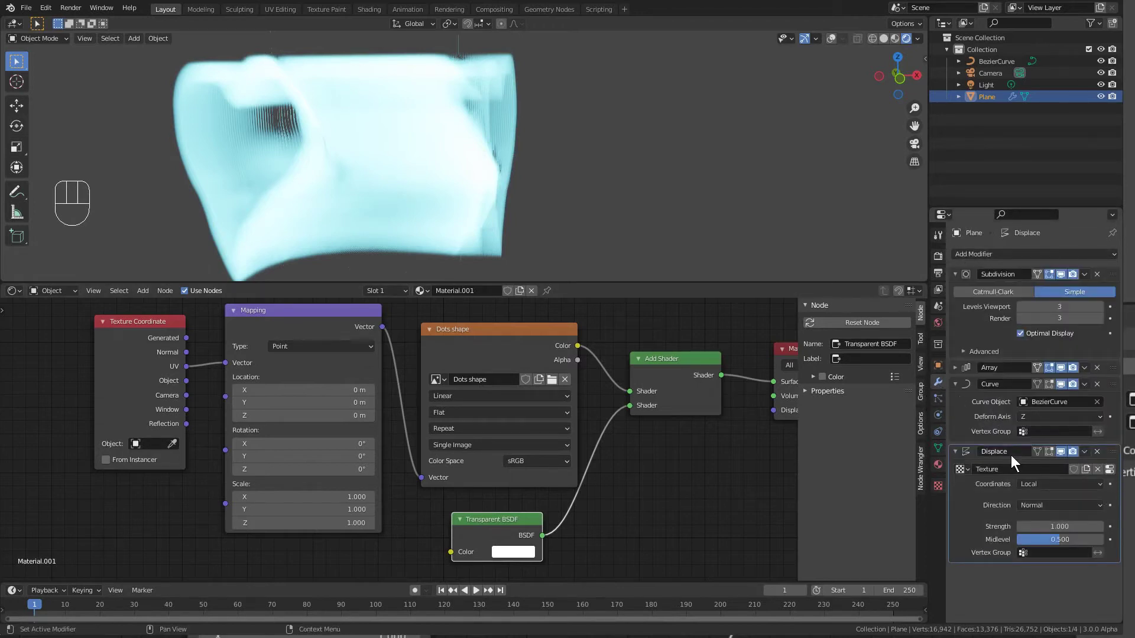
Step: Move Displace just below Subdivision and lower its strength to 0.120
mouse_move(468, 127)
alt+middle_down()
mouse_move(420, 159)
mouse_move(454, 164)
mouse_move(575, 106)
mouse_move(477, 77)
mouse_move(438, 46)
mouse_move(437, 253)
mouse_move(438, 35)
mouse_move(449, 124)
alt+middle_up()
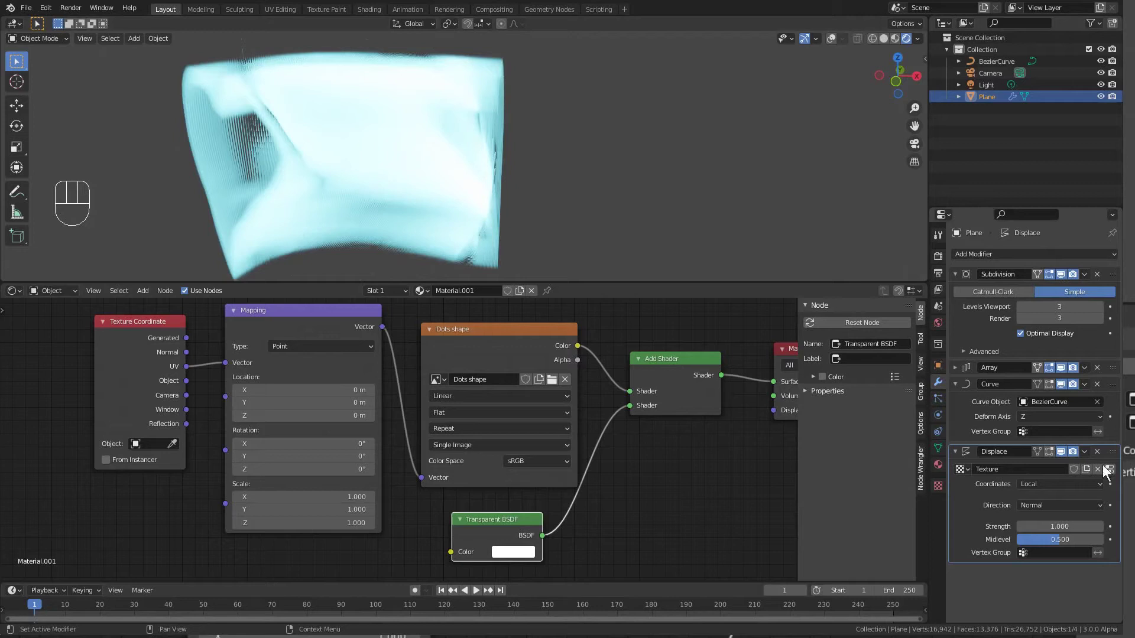
drag(1113, 451, 1101, 277)
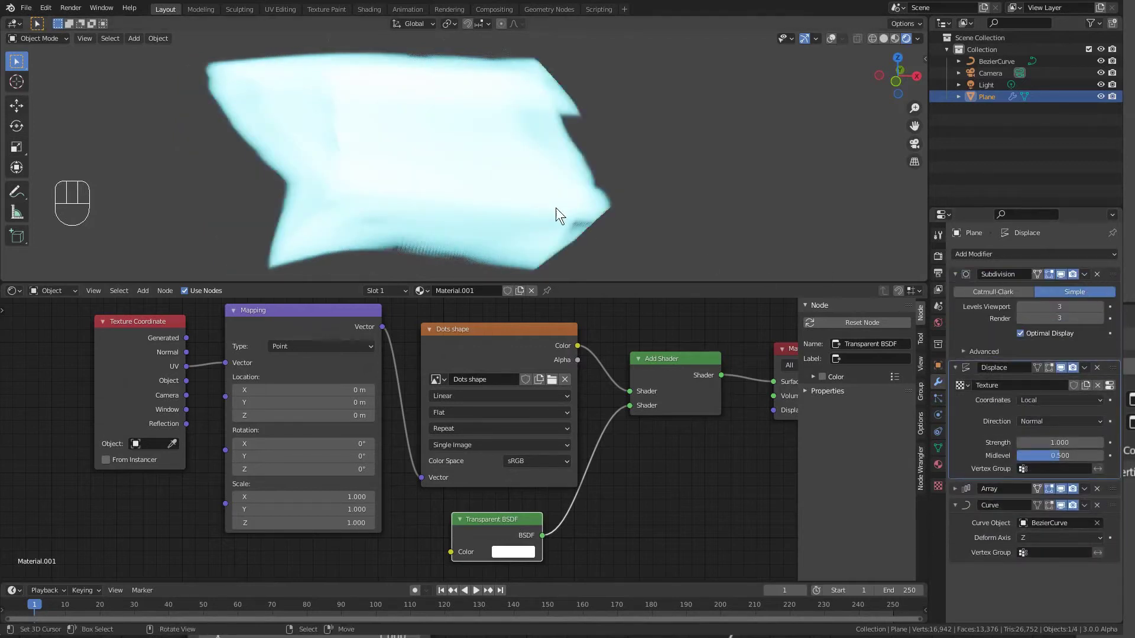
alt+middle_drag(556, 207, 556, 148)
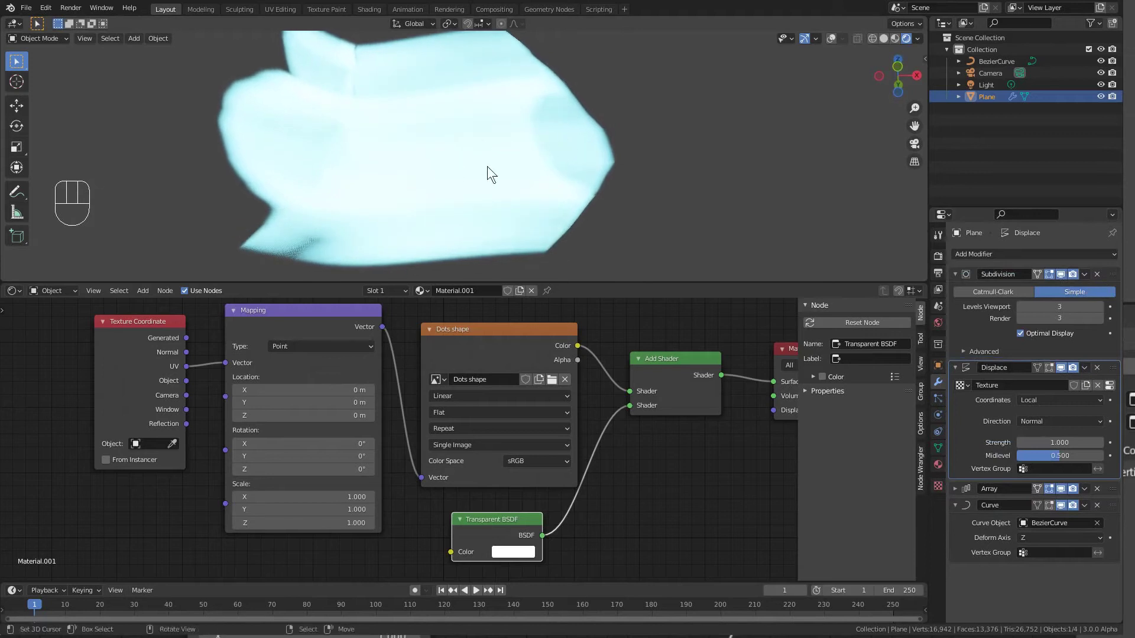
alt+middle_drag(322, 121, 497, 195)
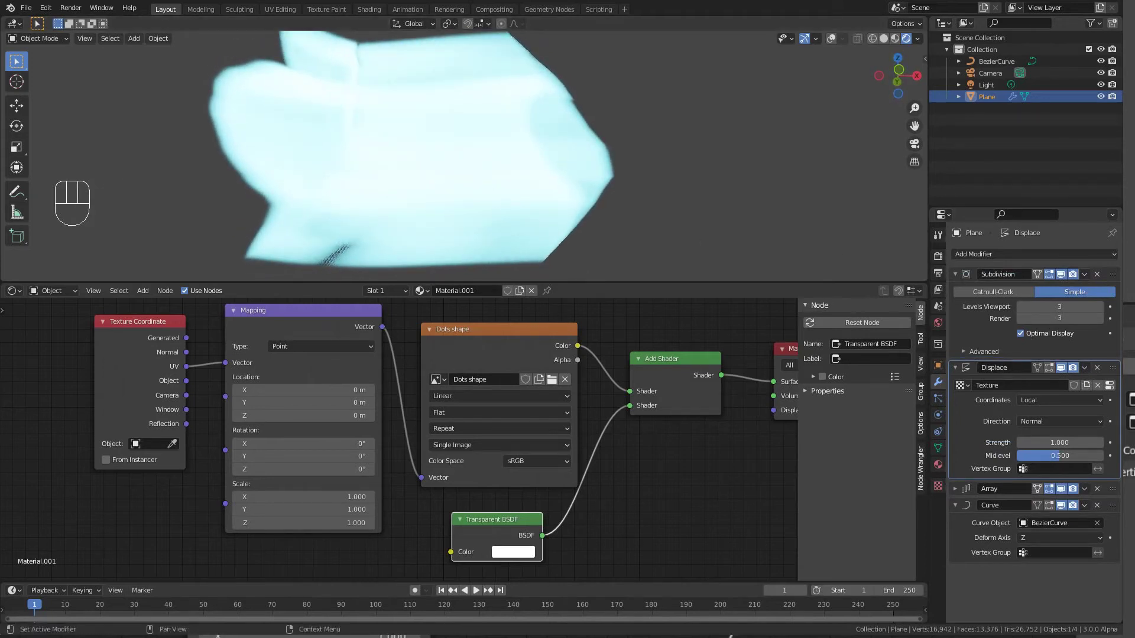
drag(1066, 443, 1105, 443)
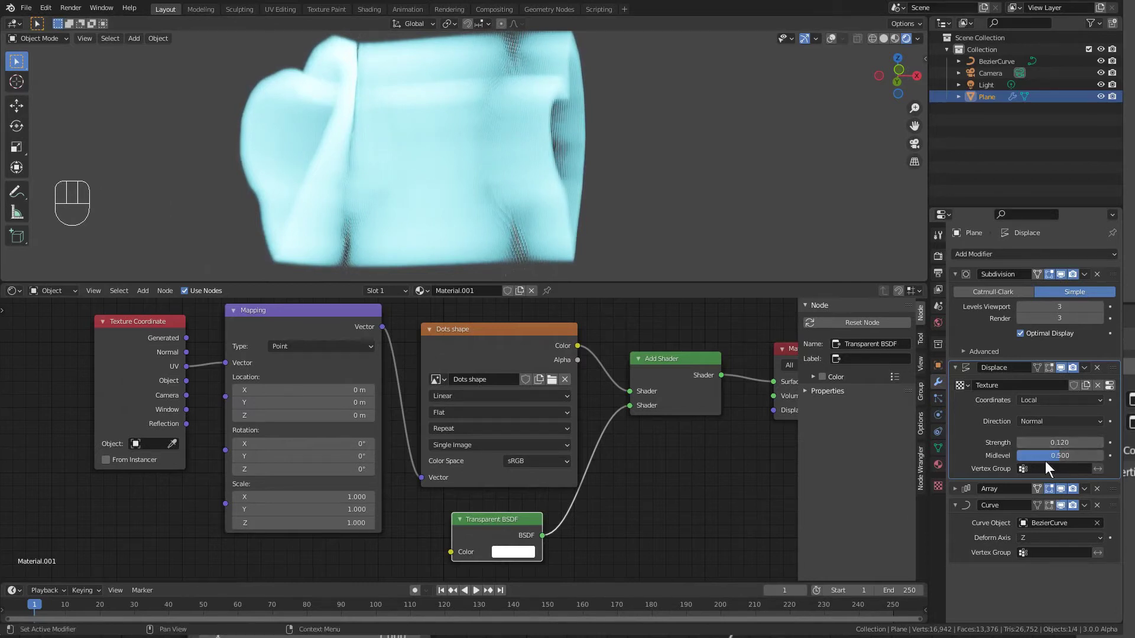
click(956, 367)
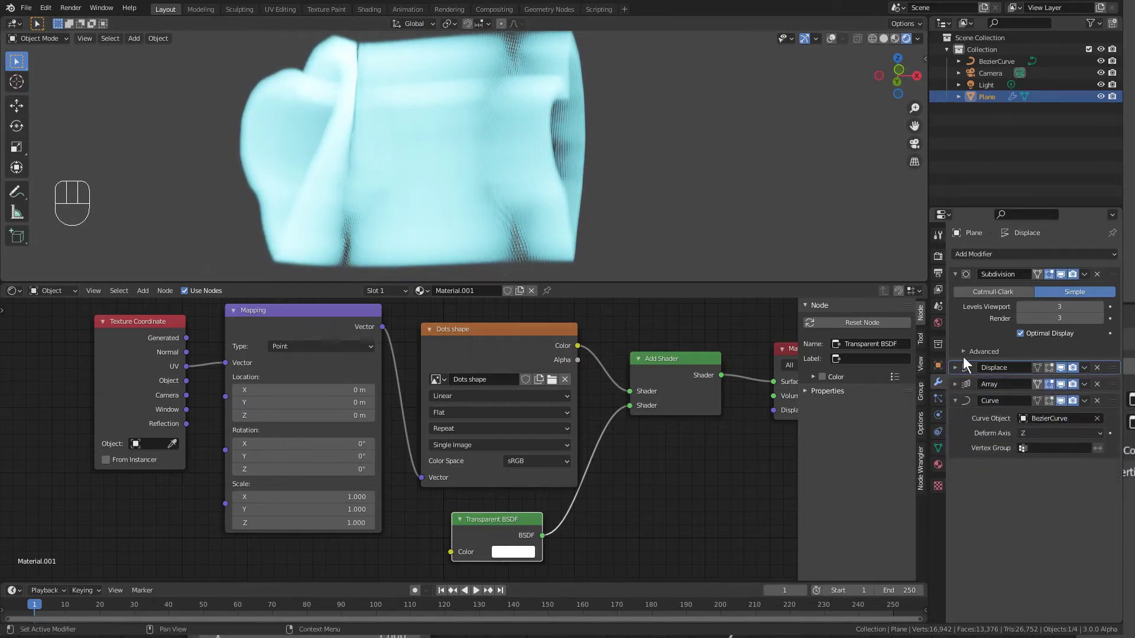
click(956, 384)
Step: Reduce the Array's constant Z offset to 0.005 m, then to 0.002 m
click(1043, 534)
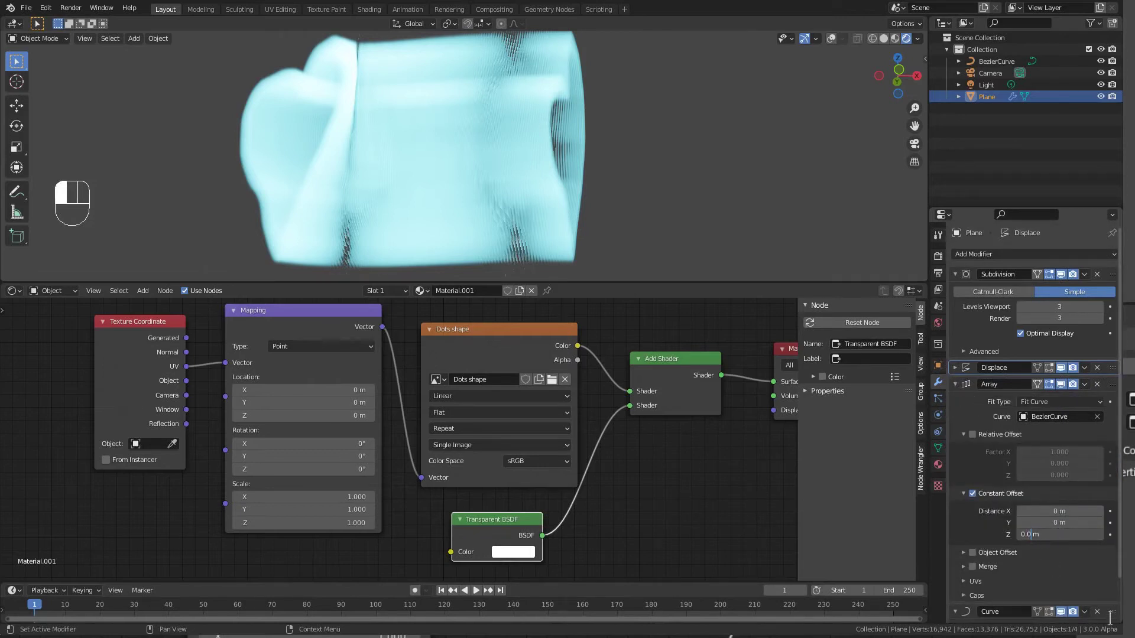
key(Return)
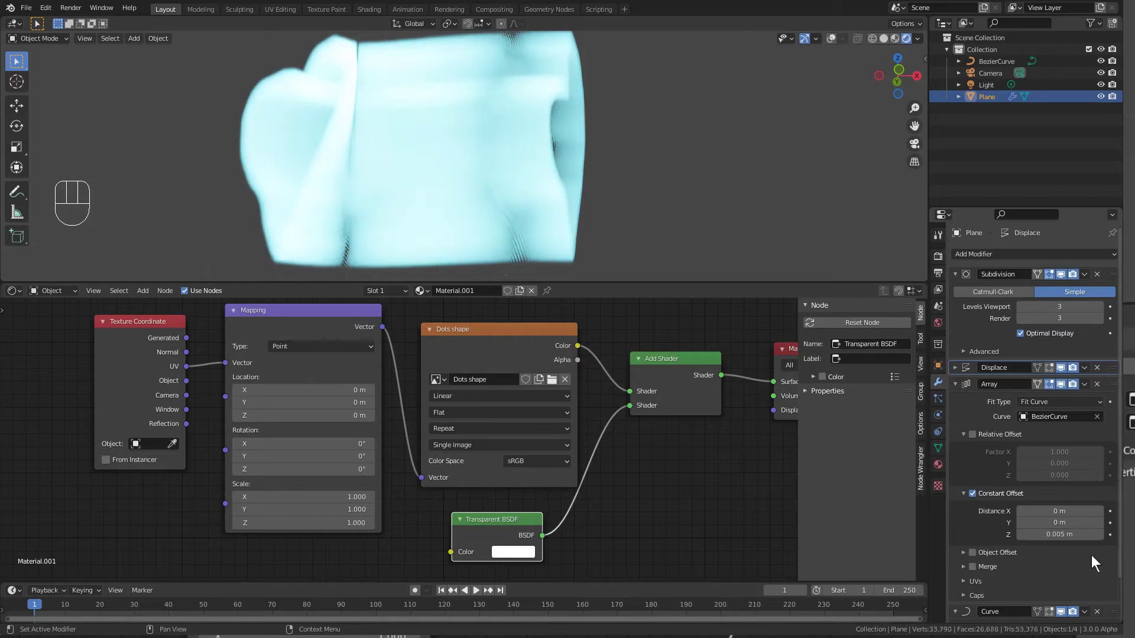
click(1057, 536)
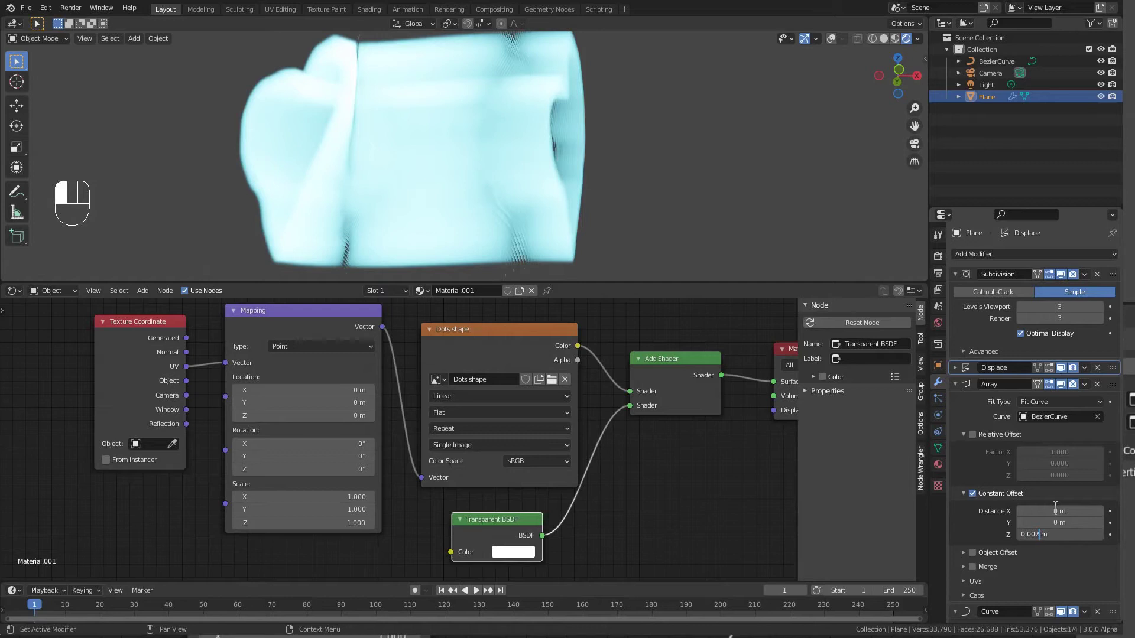
text(2)
key(Return)
mouse_move(437, 153)
alt+middle_down()
mouse_move(473, 204)
mouse_move(472, 140)
mouse_move(430, 175)
mouse_move(431, 144)
mouse_move(434, 167)
alt+middle_up()
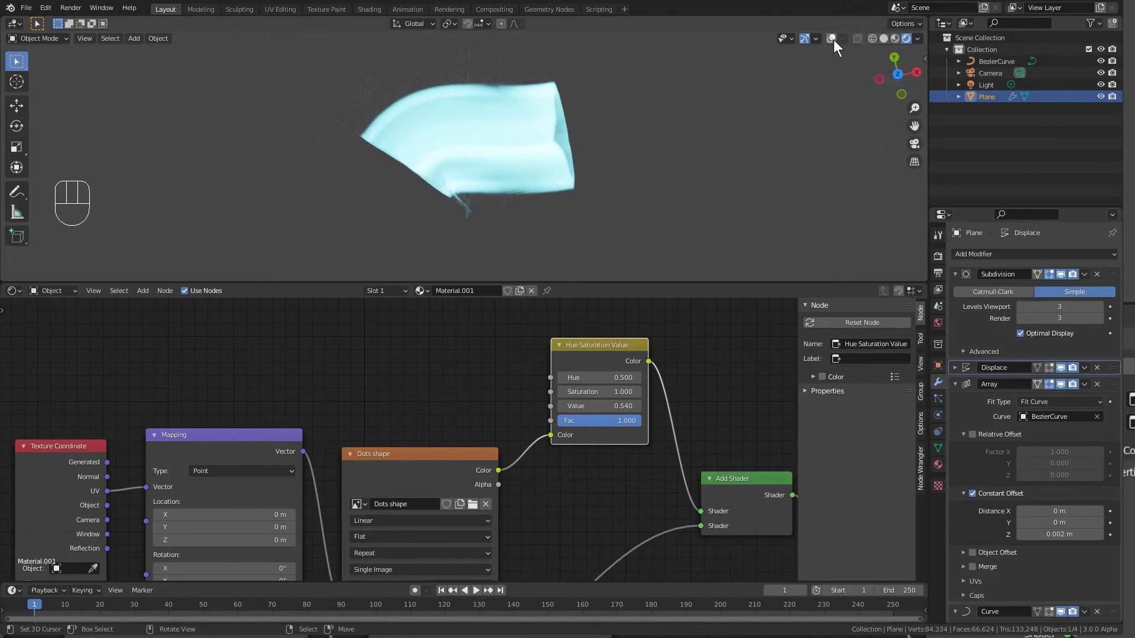
Step: Turn overlays back on and move BezierCurve's end control point outward to lengthen the streak
click(832, 39)
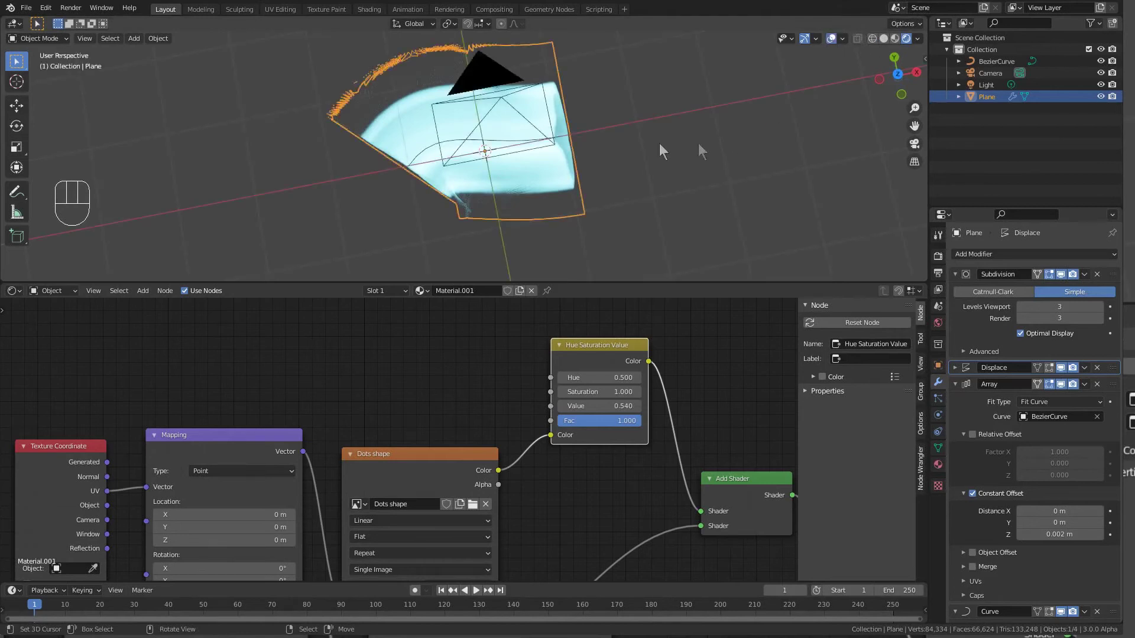
click(425, 148)
key(Tab)
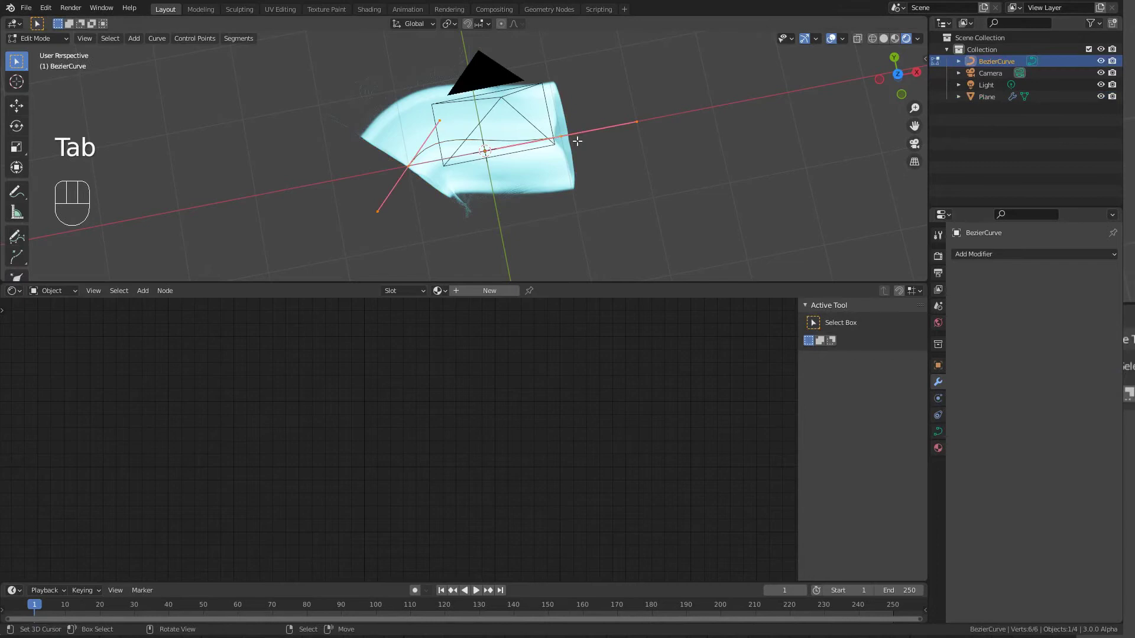
drag(563, 136, 761, 165)
middle_drag(761, 165, 526, 110)
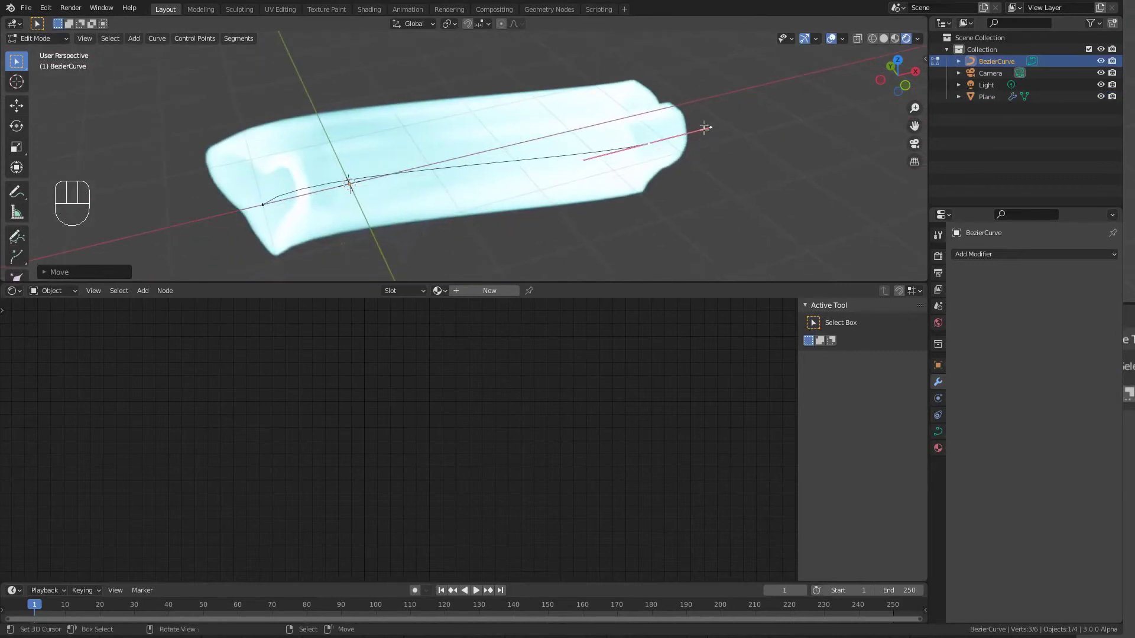
drag(653, 145, 624, 151)
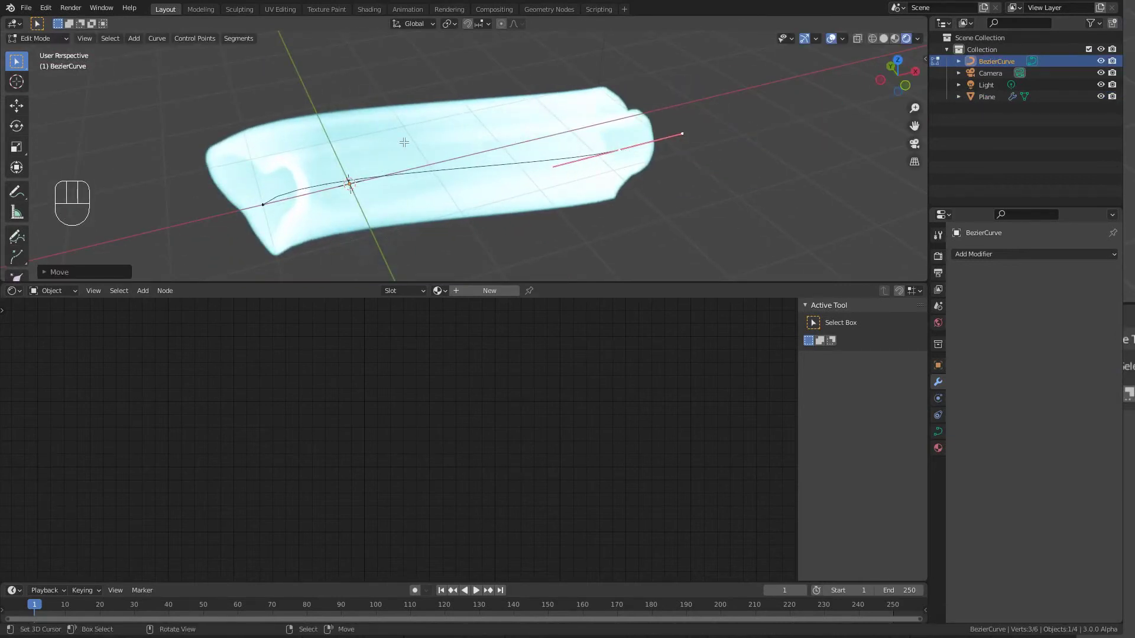
key(Tab)
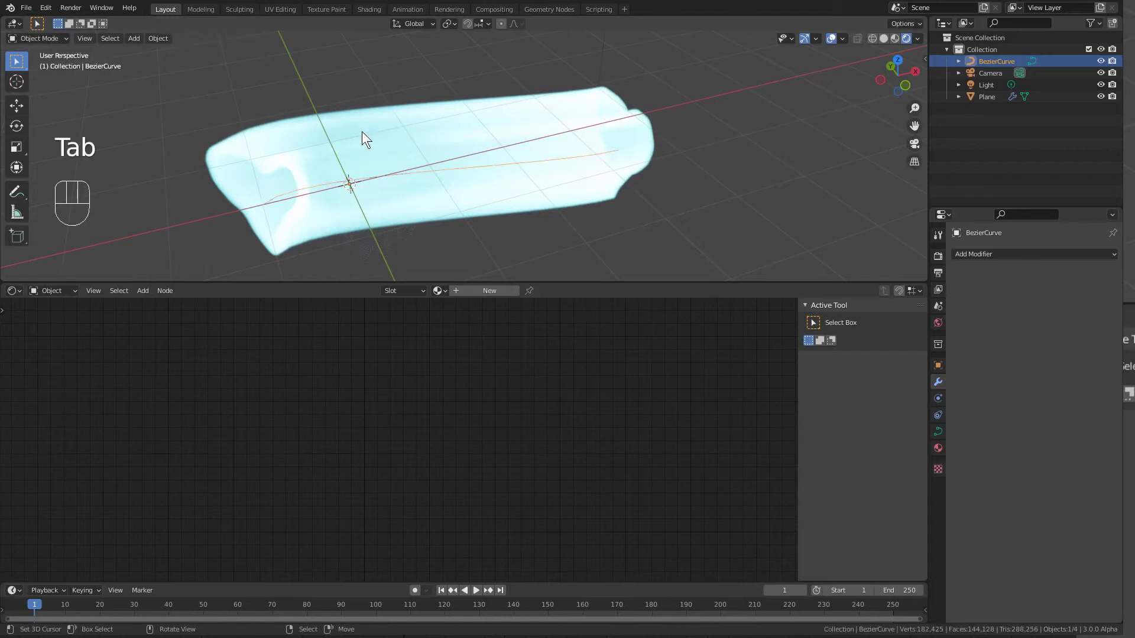
alt+middle_drag(378, 155, 381, 136)
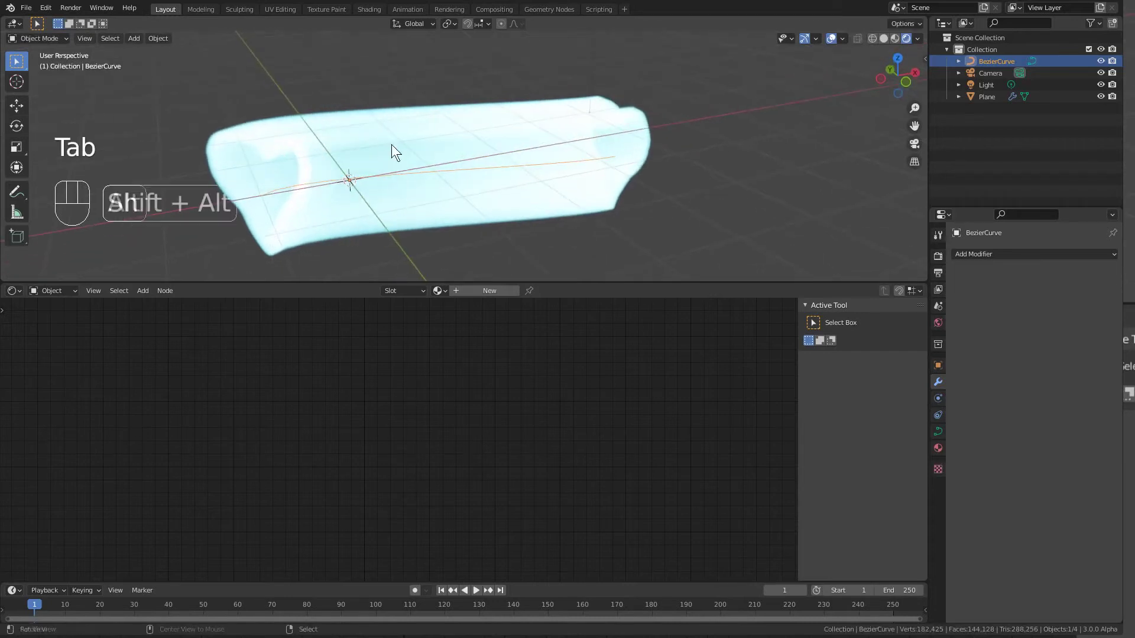
Step: Reselect the plane, frame the node graph, and shift the Add Shader node right to make room
click(349, 201)
alt+middle_drag(349, 201, 509, 179)
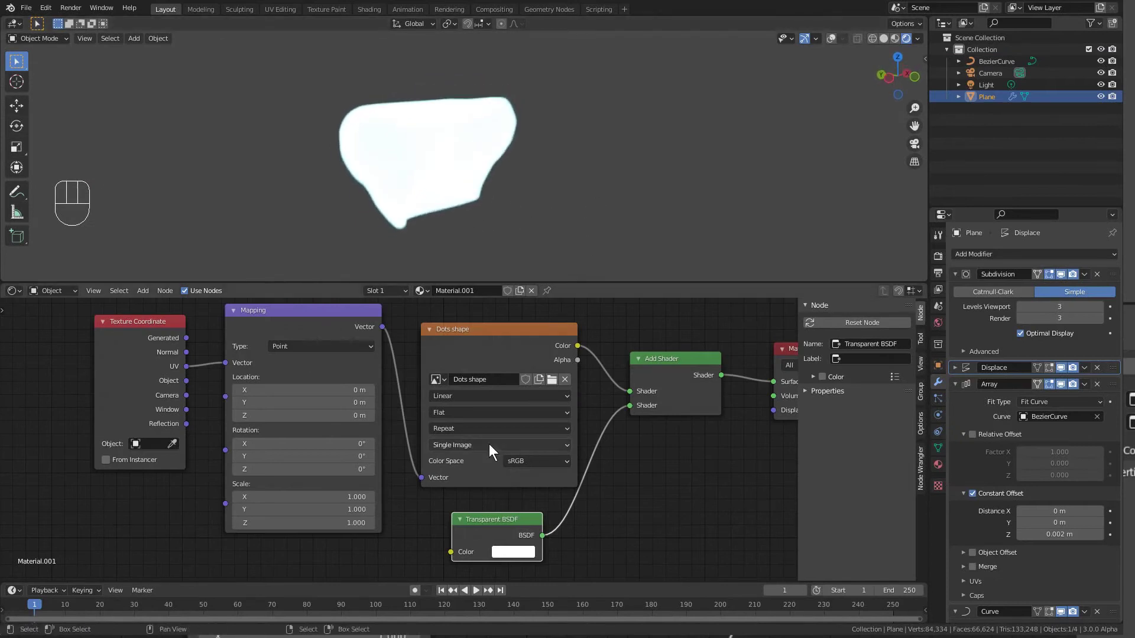
middle_drag(687, 498, 610, 548)
drag(615, 411, 630, 406)
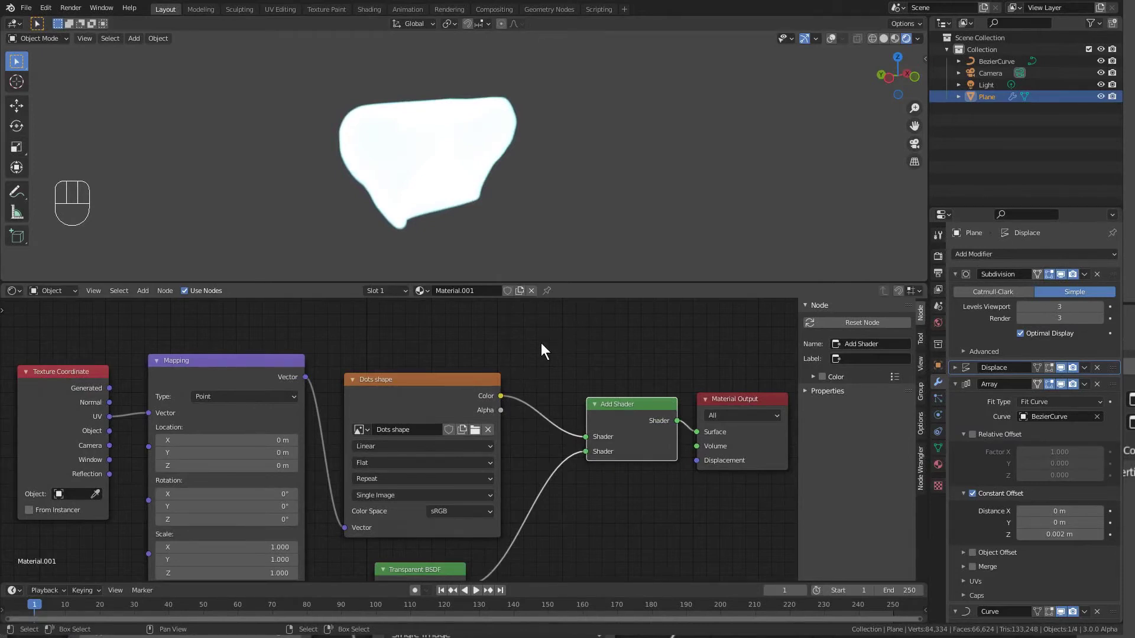
Step: Insert a Hue Saturation Value node between Dots shape and Add Shader, Hue 0.5, Value 0.54
key(shift+a)
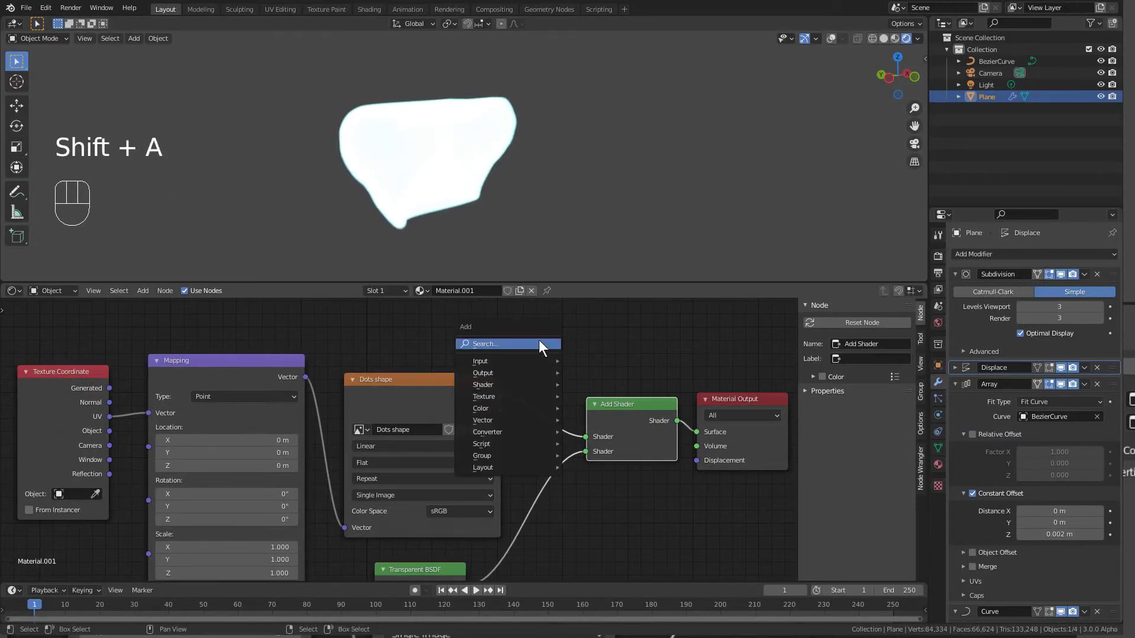
click(505, 344)
text(HUE)
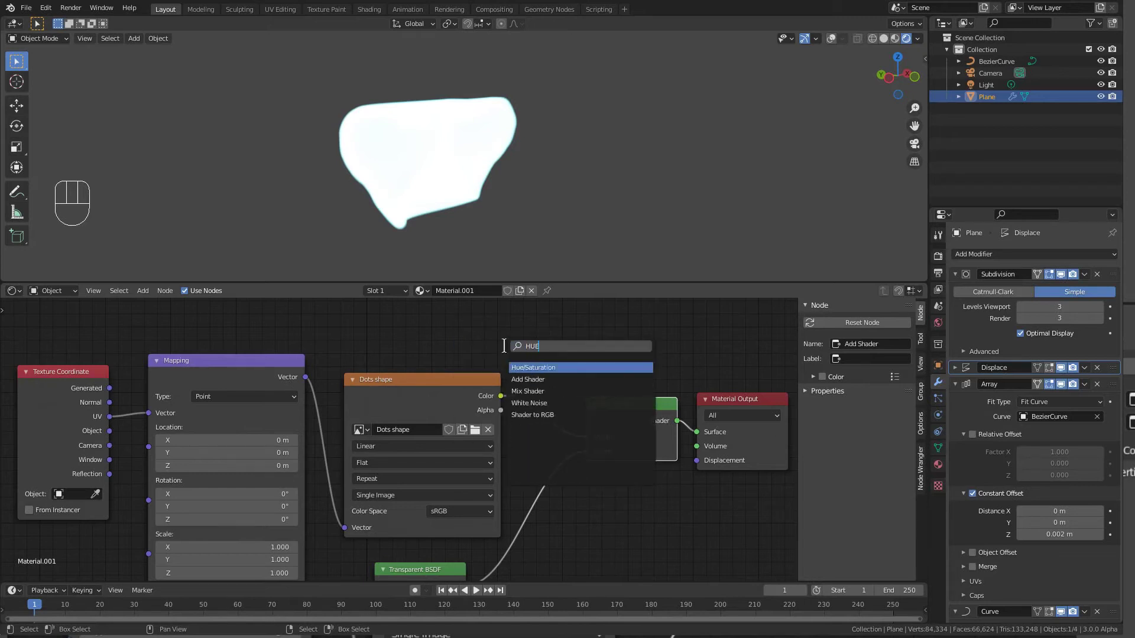
key(Return)
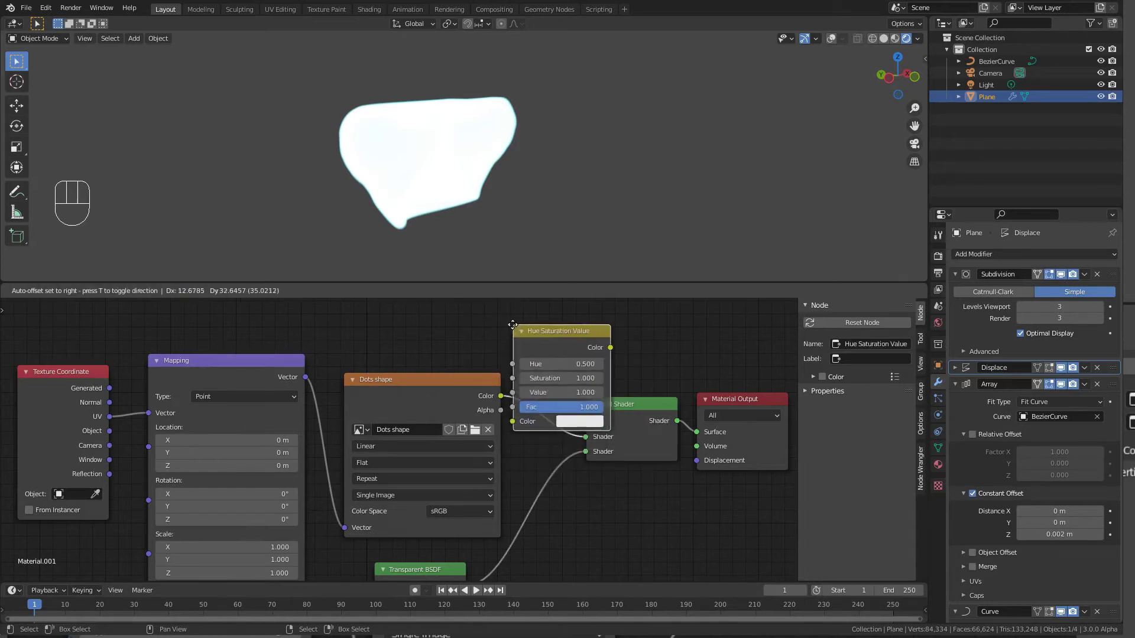
click(586, 329)
shift+middle_drag(607, 345, 605, 377)
shift+drag(622, 424, 597, 425)
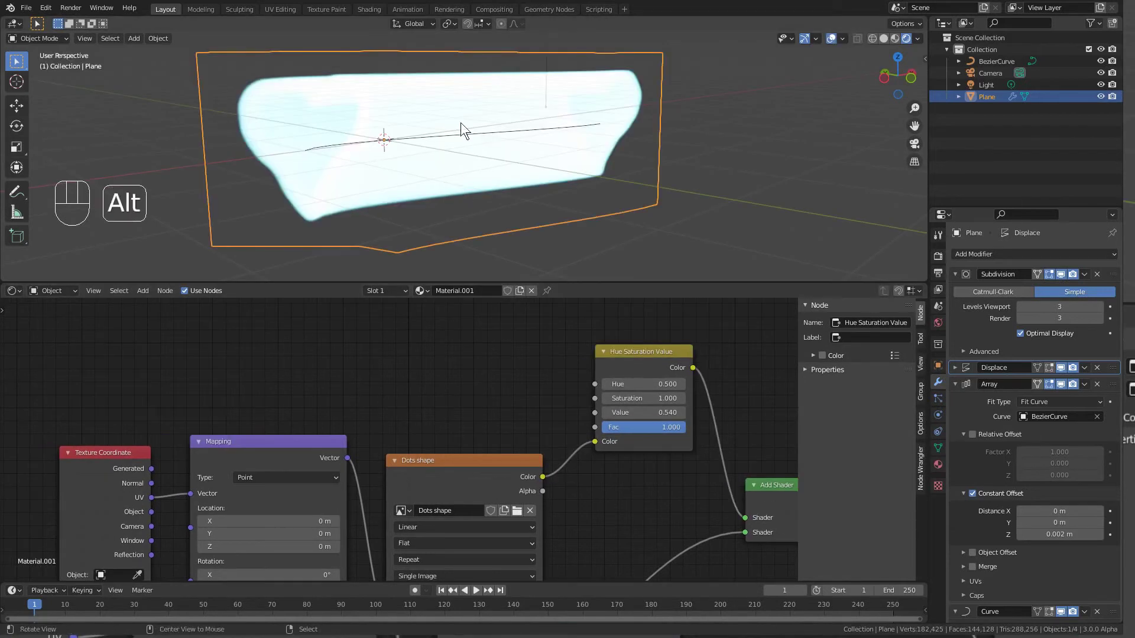
alt+drag(460, 122, 424, 176)
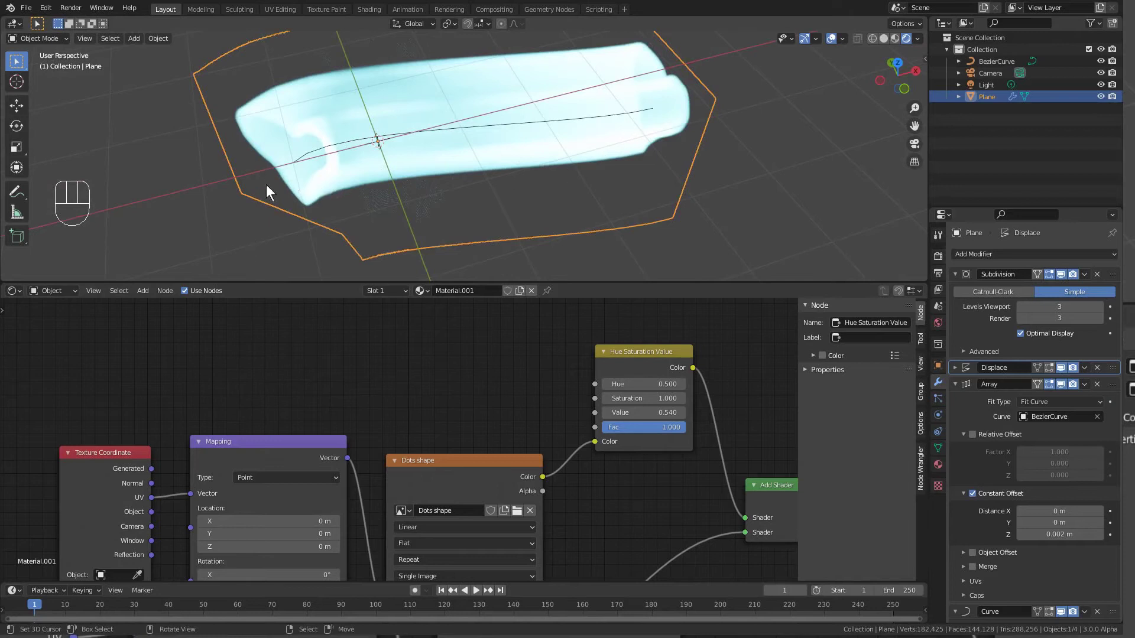
alt+drag(290, 203, 282, 285)
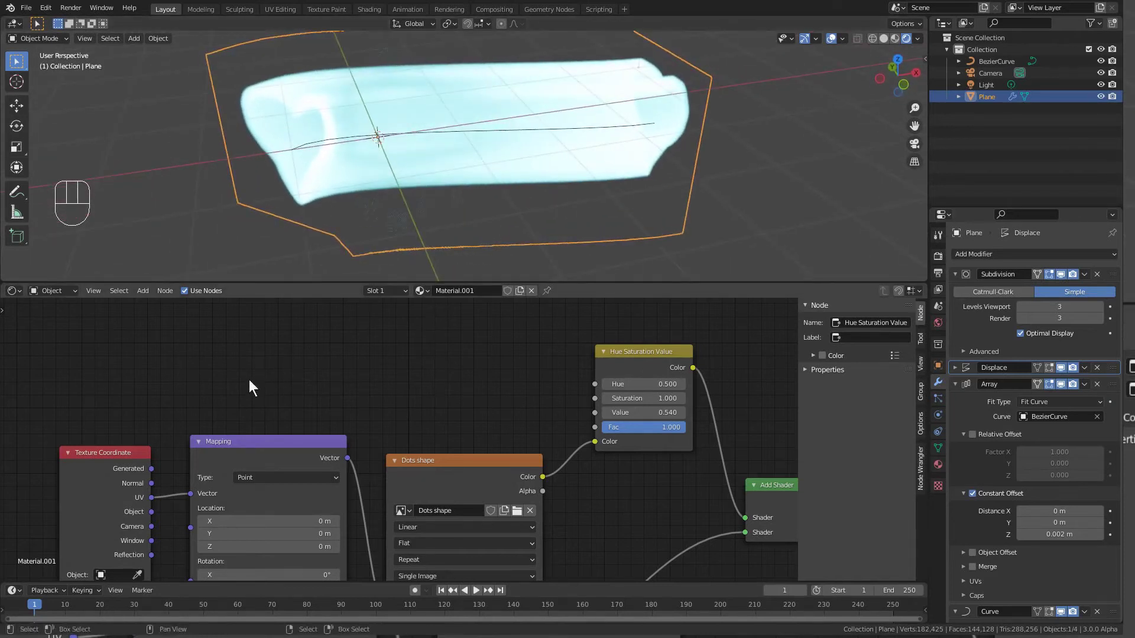
Step: Add a Texture Coordinate node whose Object field is set to BezierCurve
key(shift+a)
text(TEXT)
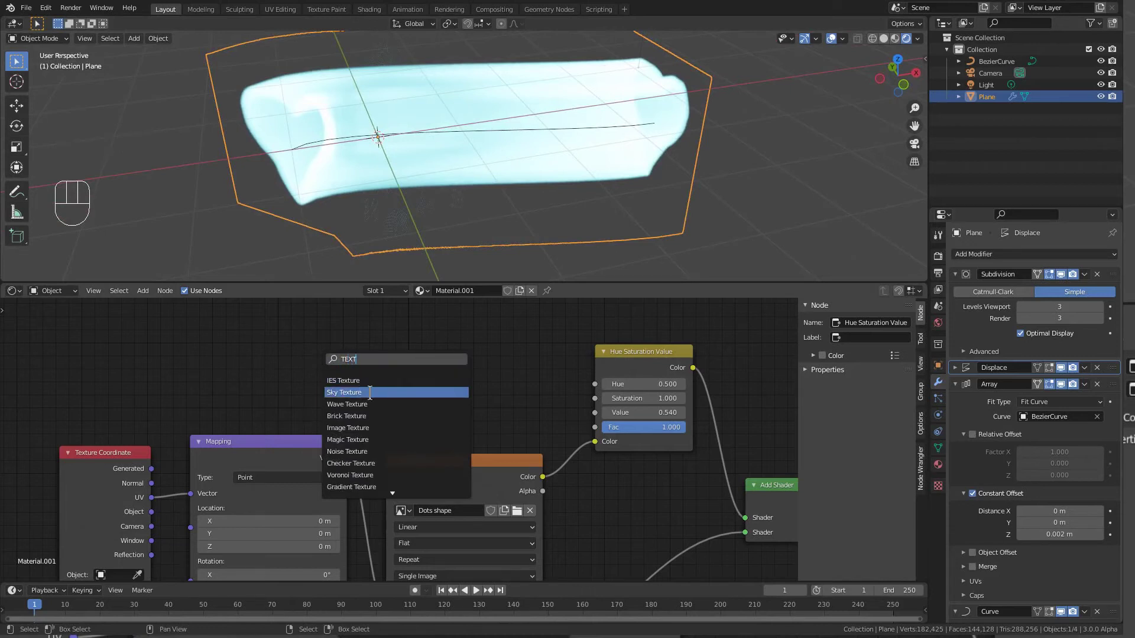
key(BackSpace)
key(BackSpace)
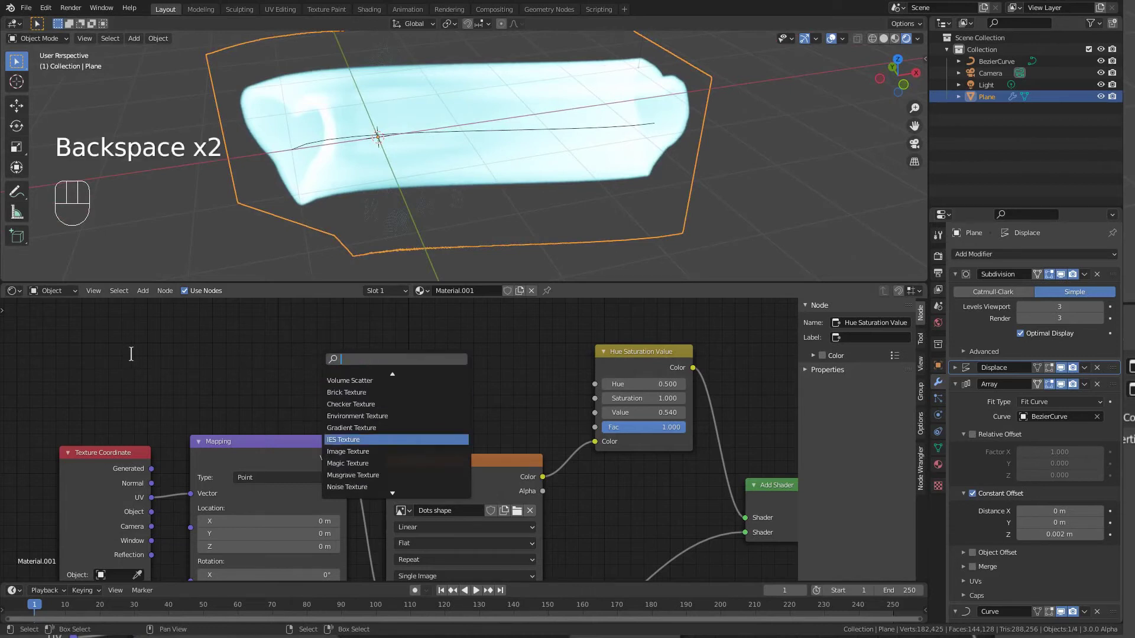
text(COOR)
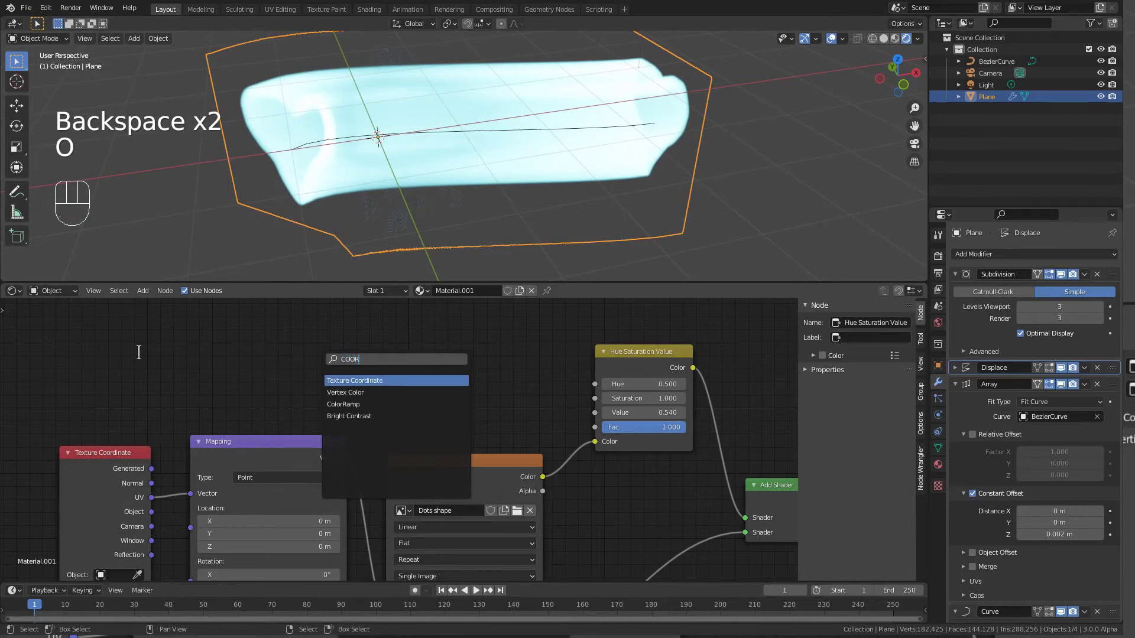
click(355, 381)
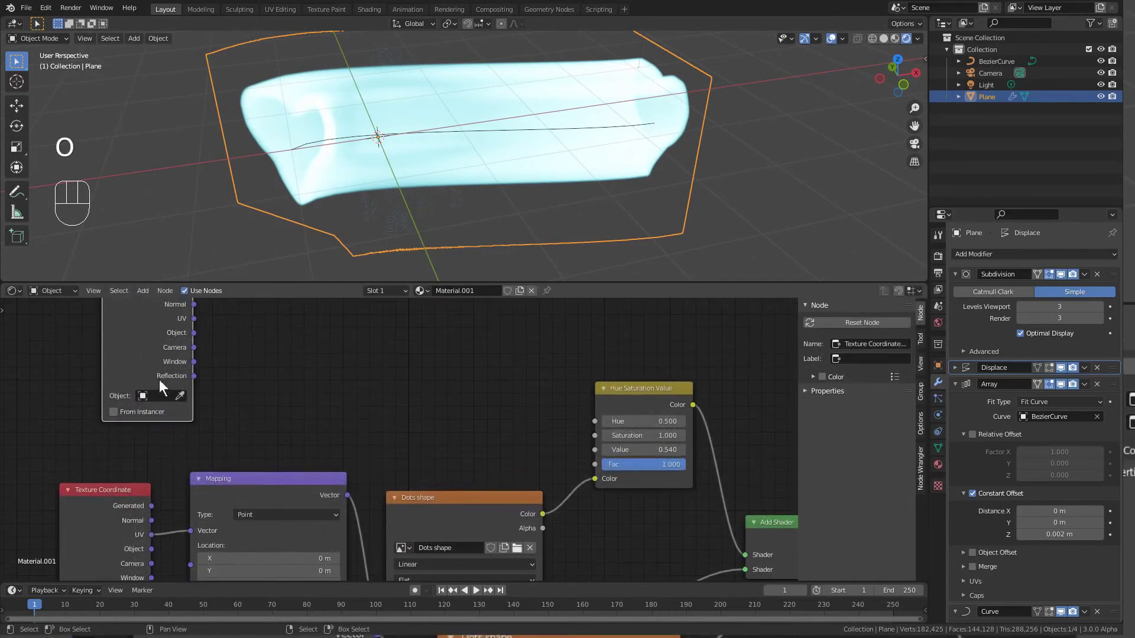
click(179, 396)
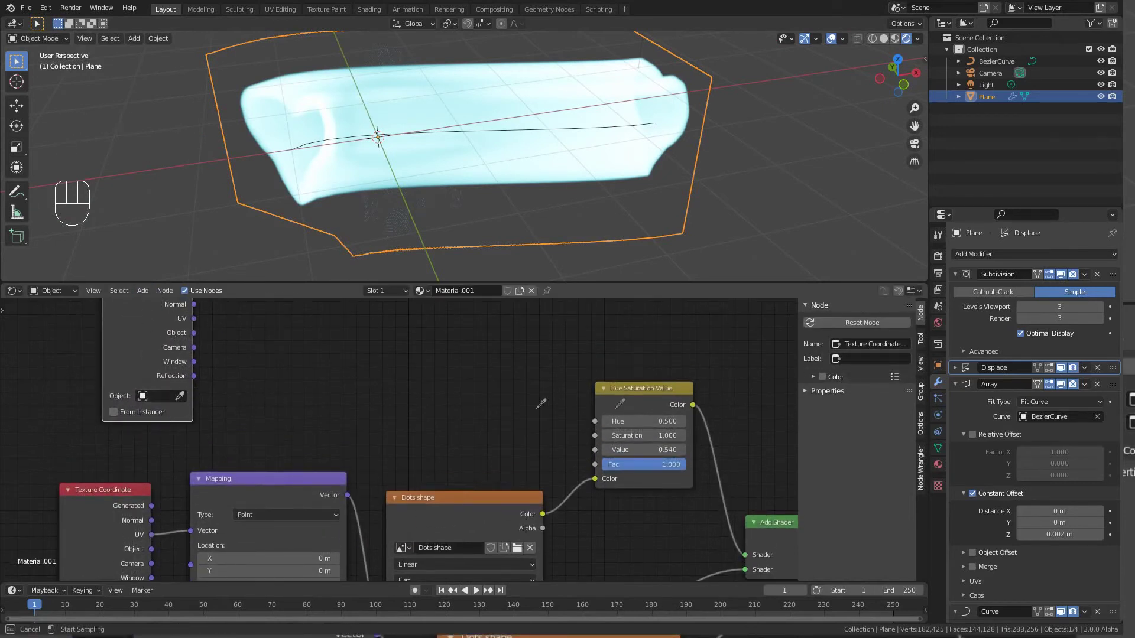
click(1032, 56)
middle_drag(108, 296, 57, 349)
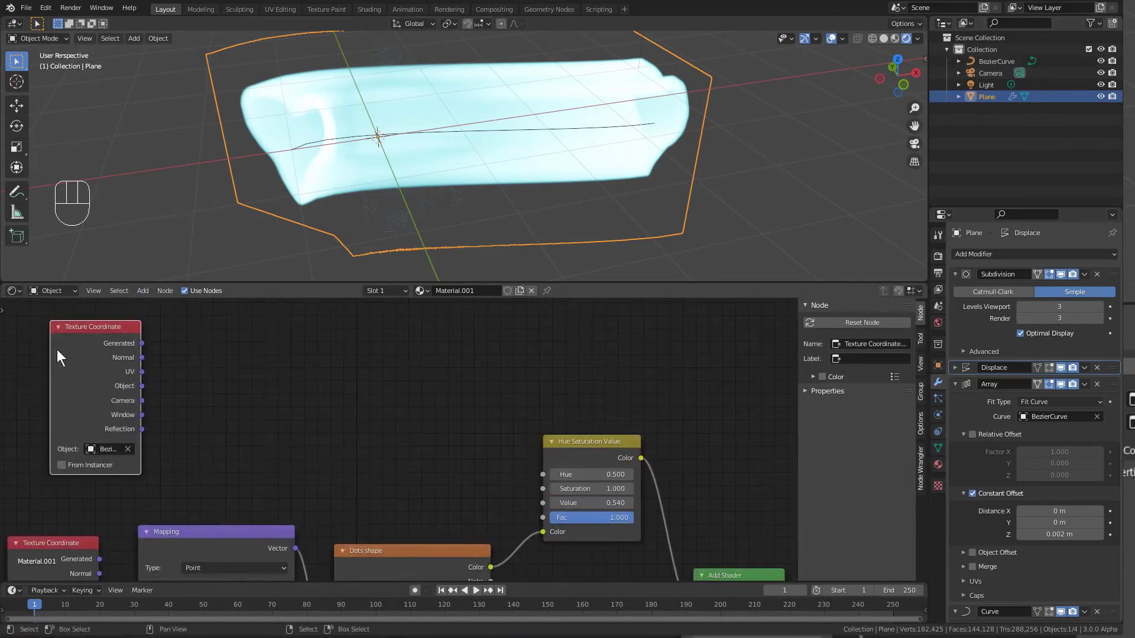
Step: Add a Separate XYZ node fed by the Texture Coordinate's Generated output
key(shift+a)
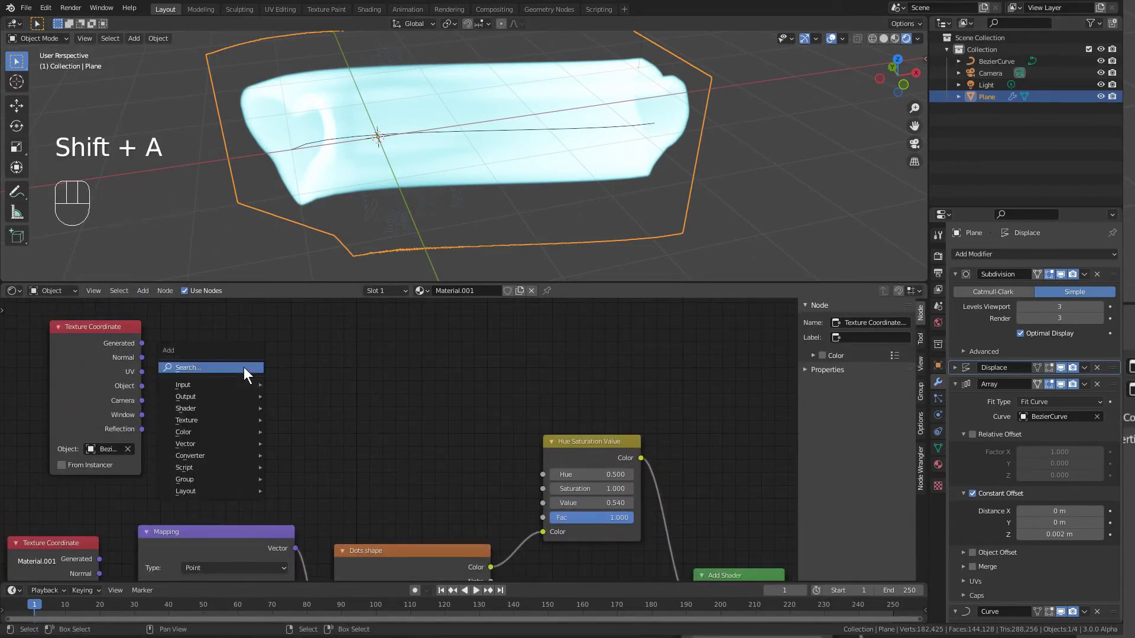
text(SEP)
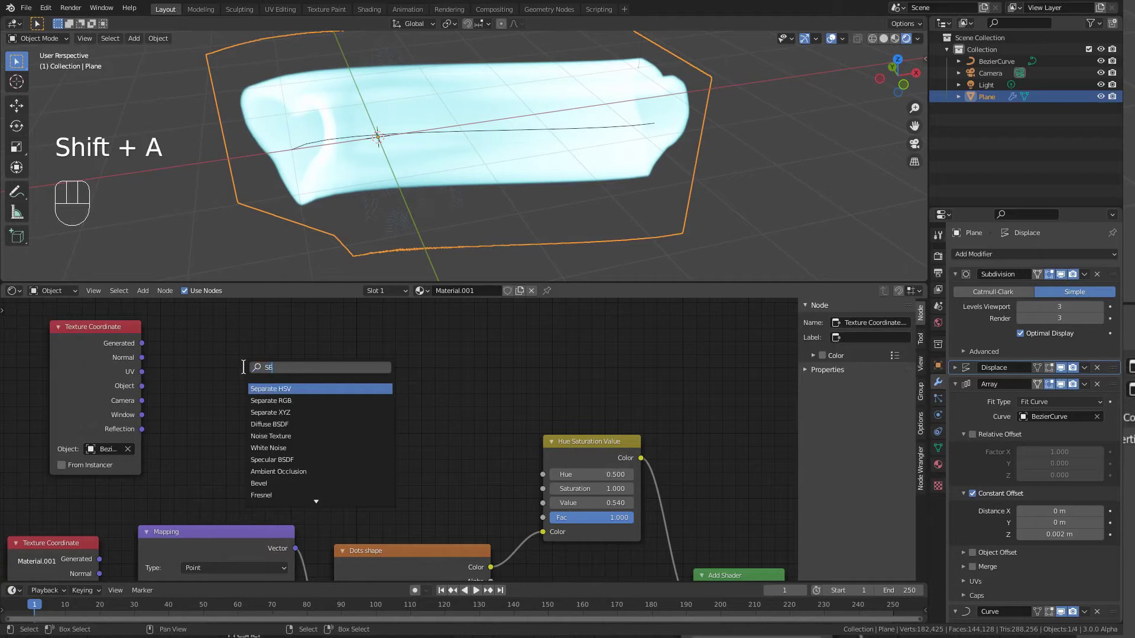
key(Down)
key(Down)
key(Return)
click(172, 337)
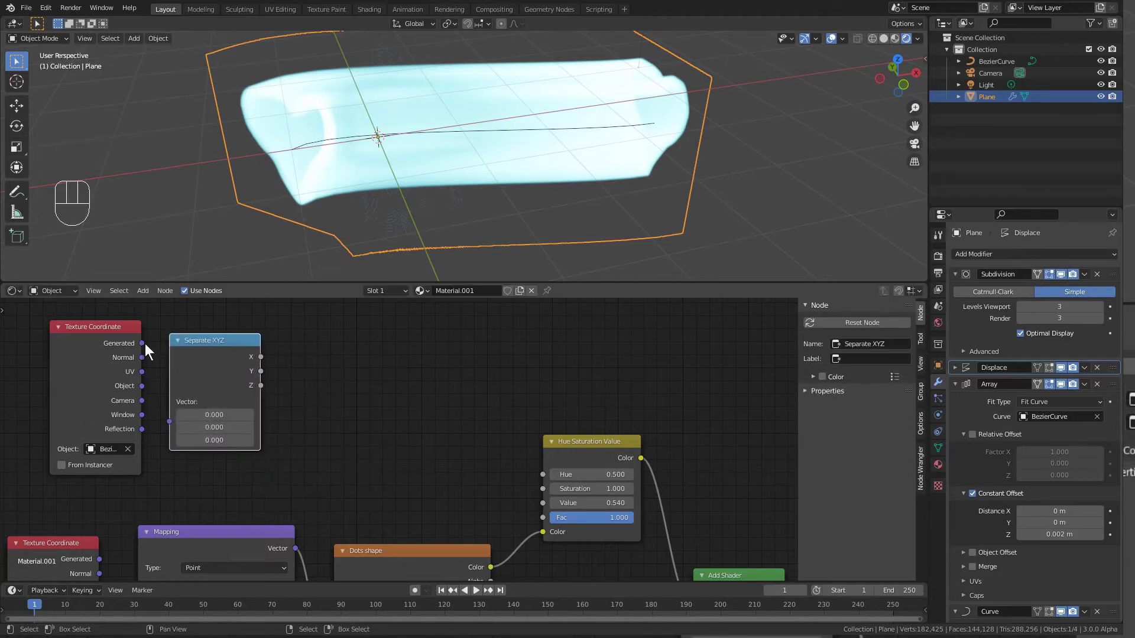
drag(177, 421, 174, 422)
drag(208, 368, 235, 372)
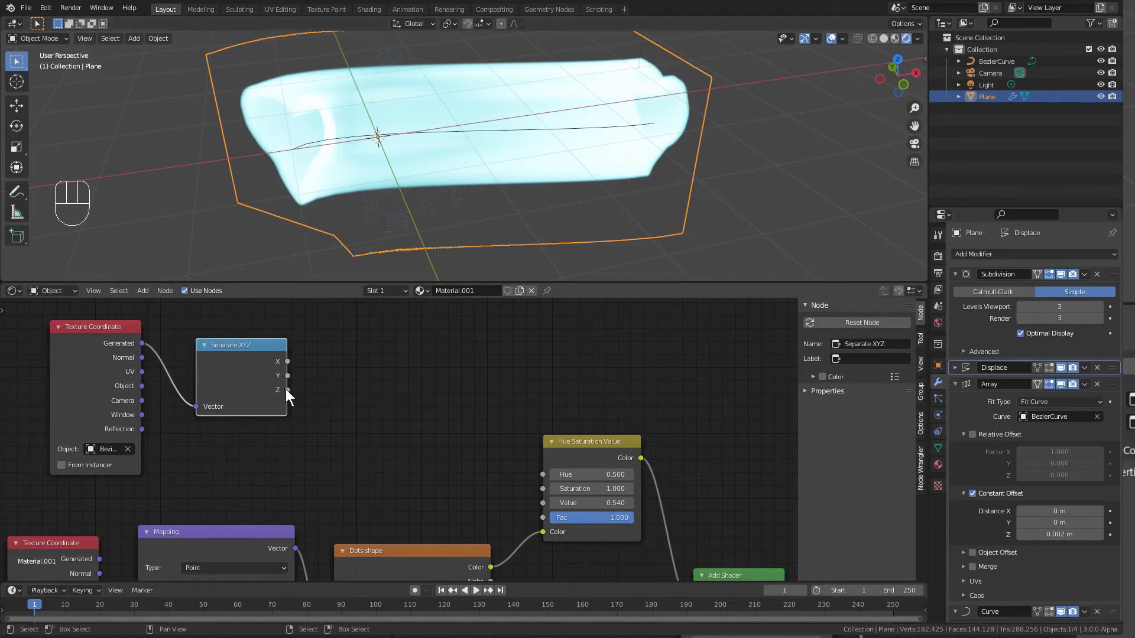
Step: Connect Separate XYZ's Z output to the Hue Saturation Value node's Value input
drag(287, 390, 542, 503)
click(577, 441)
key(alt)
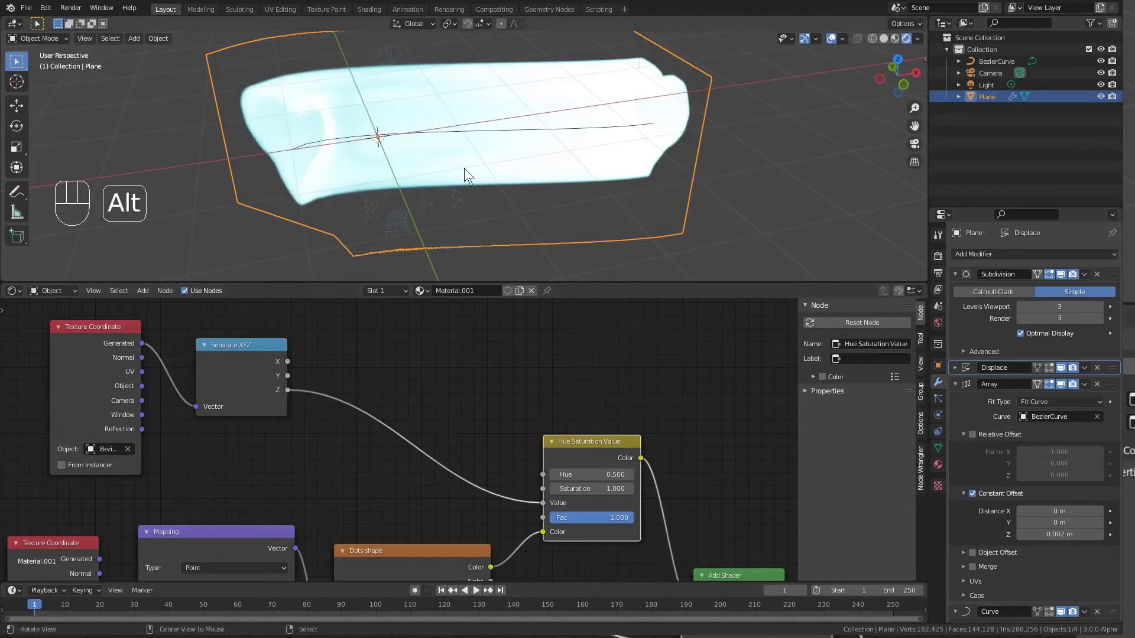
alt+middle_drag(465, 171, 494, 236)
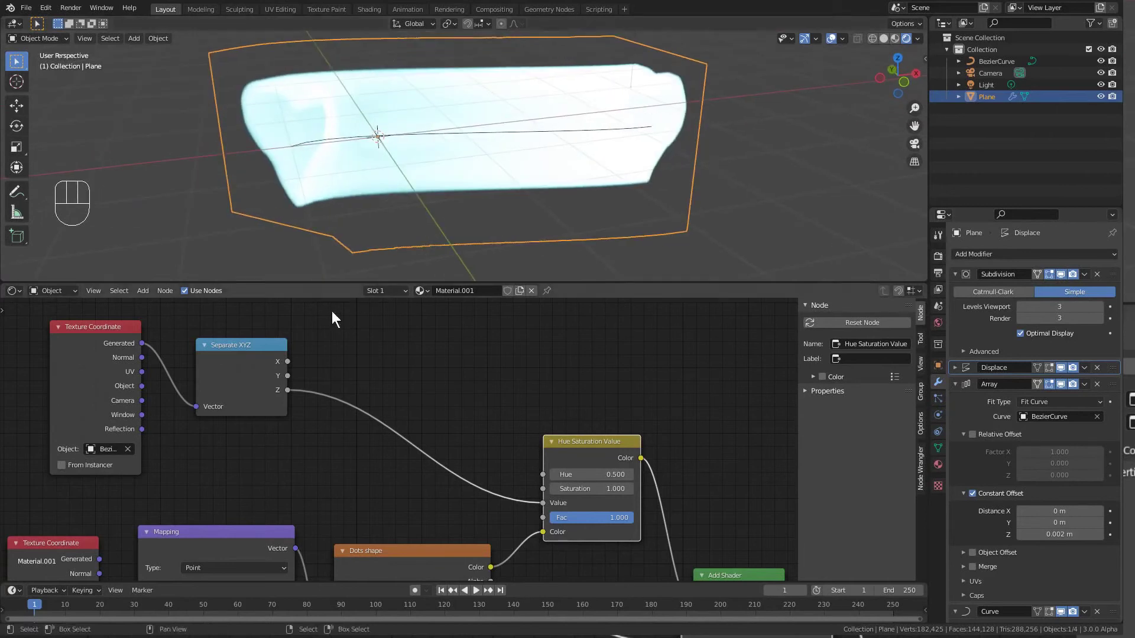
Step: Insert a Map Range node on the link between Z and Hue Saturation Value's Value
key(shift+a)
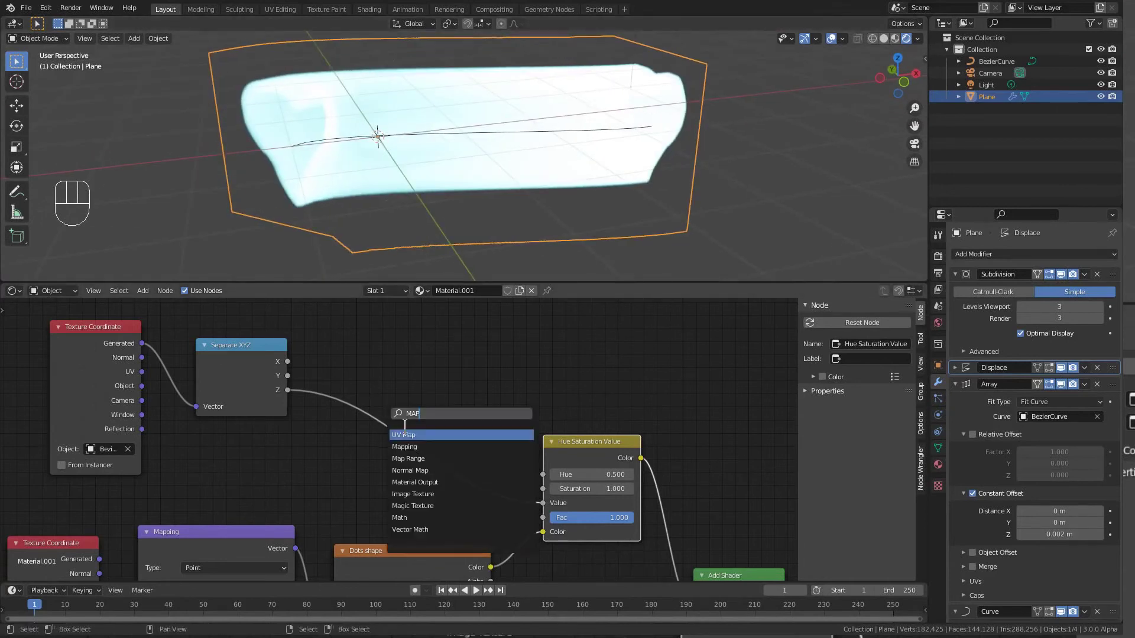
click(415, 458)
click(399, 374)
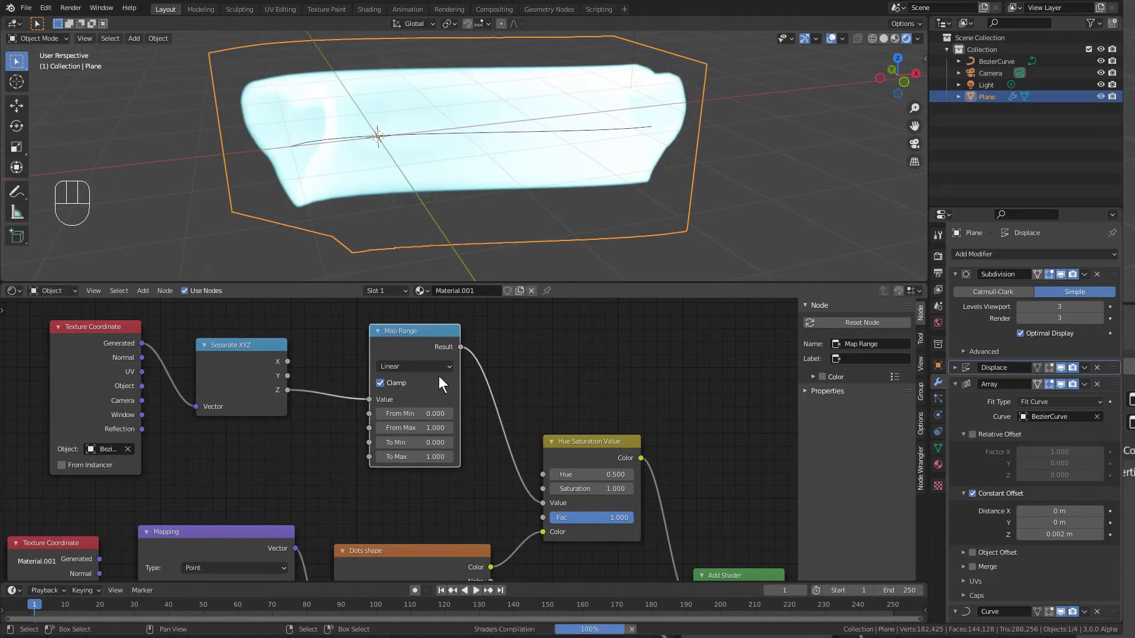
Step: Set Map Range From Min to 1 and From Max to 0, then raise From Min to lengthen the streak
click(429, 416)
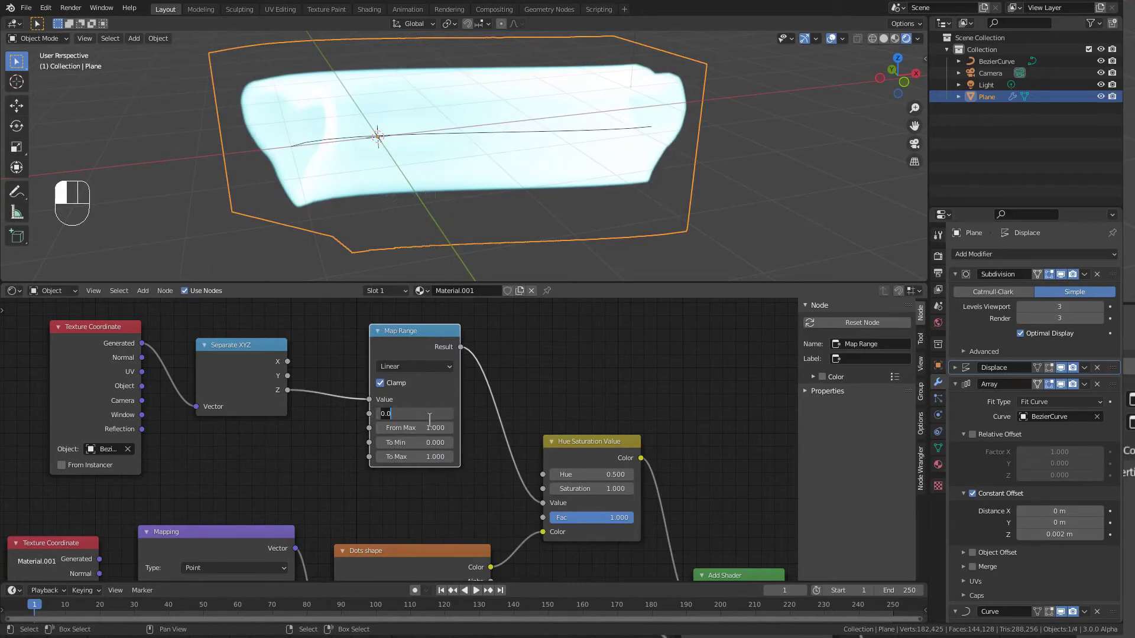
text(1)
key(Tab)
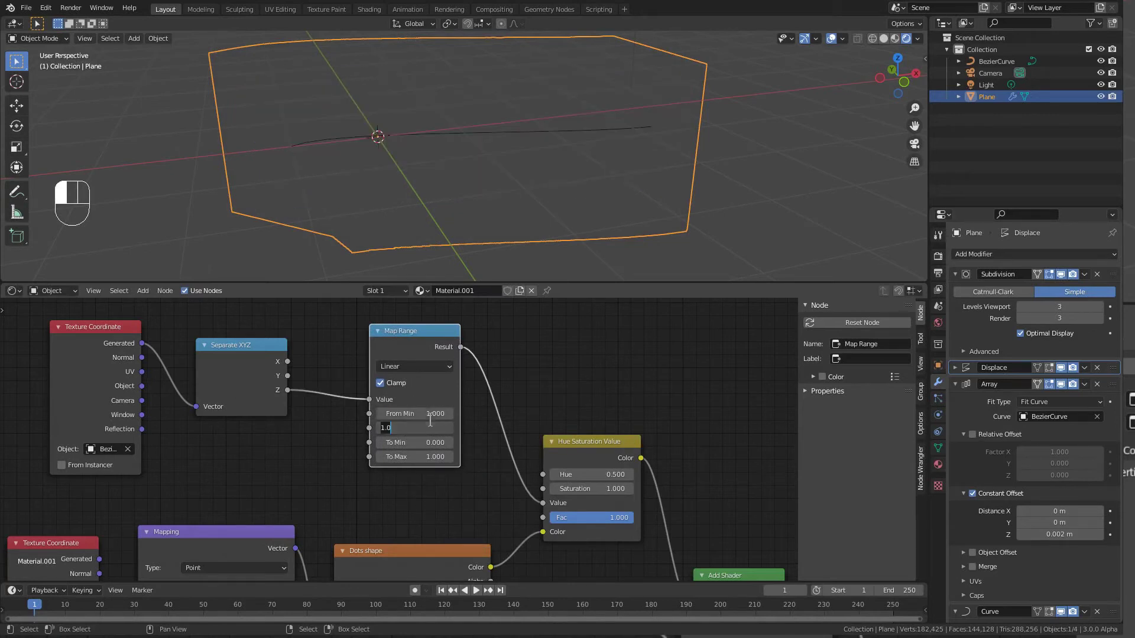
key(Return)
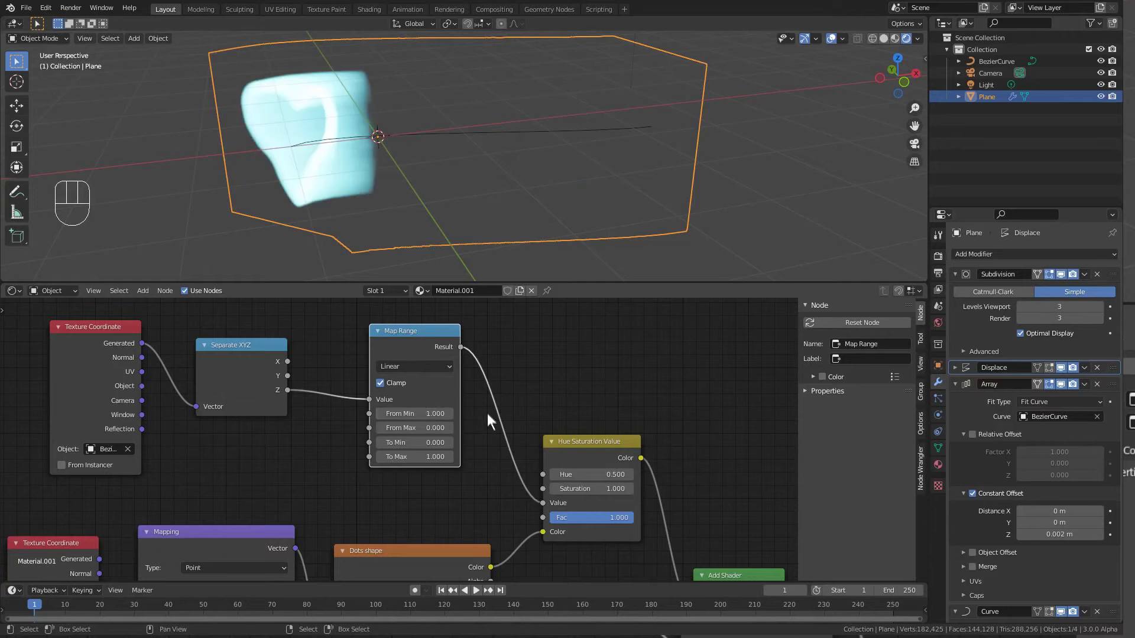
drag(435, 415, 393, 415)
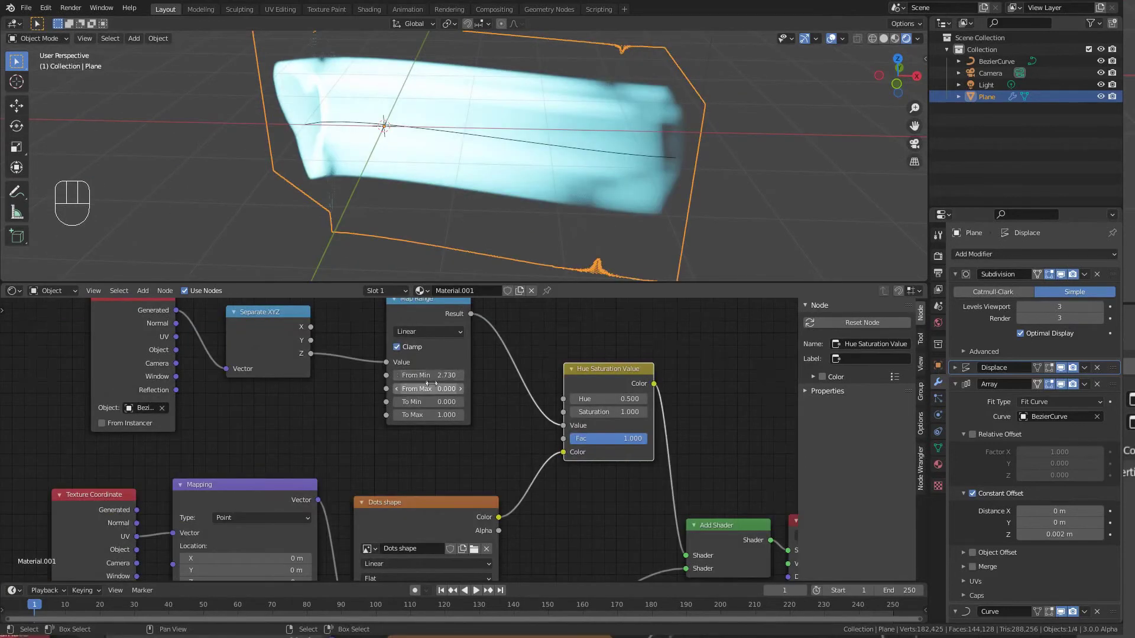
scroll(430, 375, up, 3)
middle_drag(431, 375, 452, 438)
mouse_move(453, 438)
mouse_down()
mouse_move(490, 438)
mouse_move(432, 427)
mouse_move(454, 430)
mouse_up()
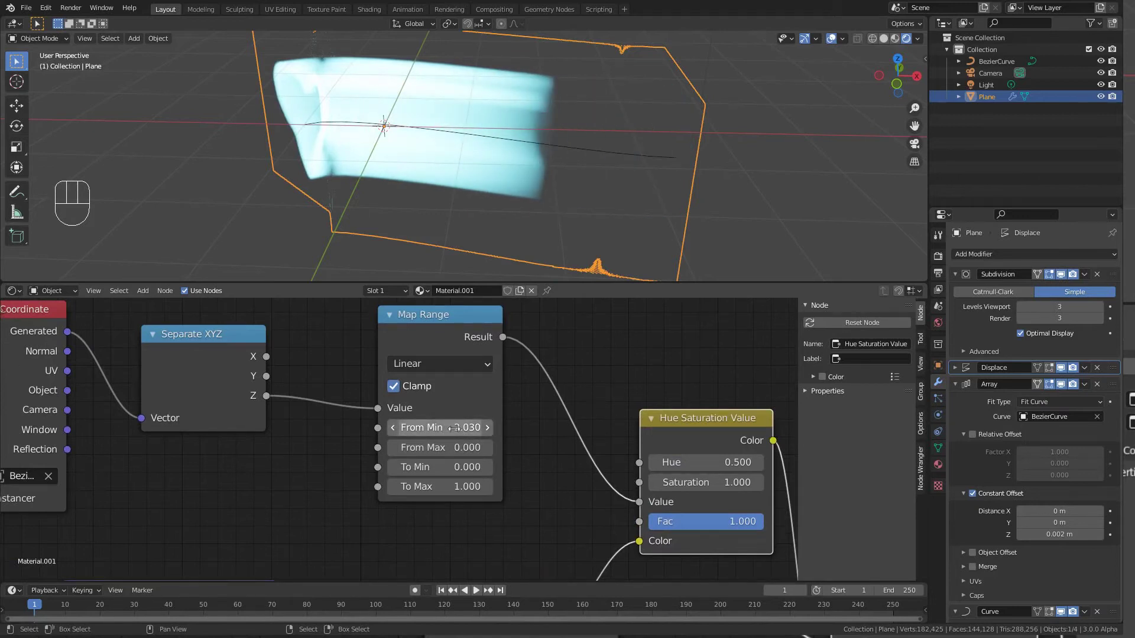
Step: Move the BezierCurve's end point farther right in Edit Mode
click(598, 153)
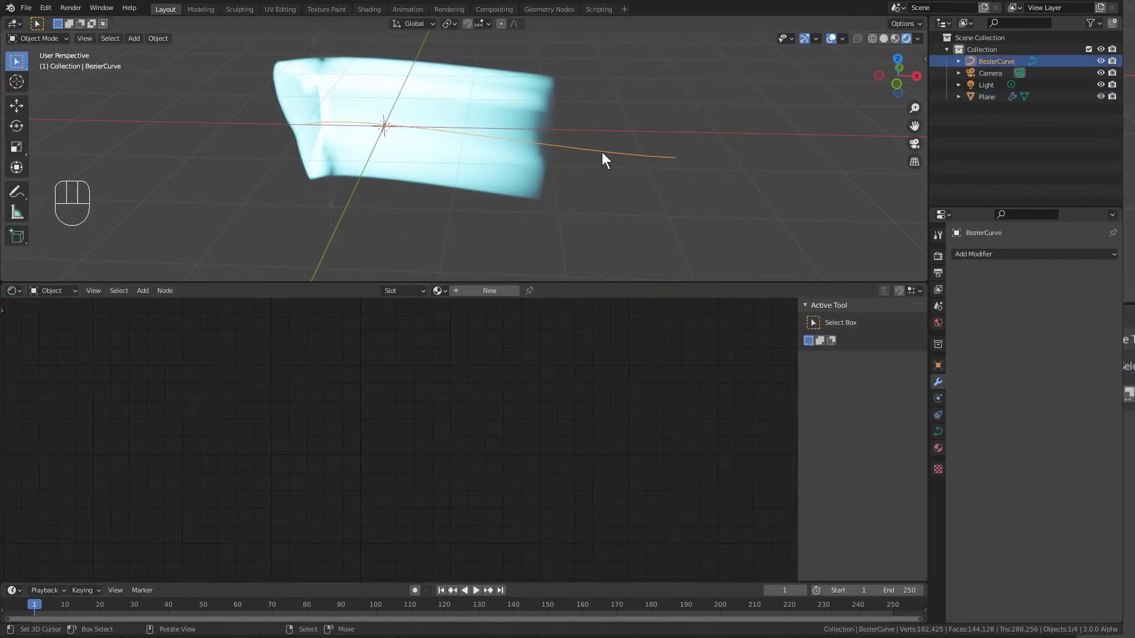
key(Tab)
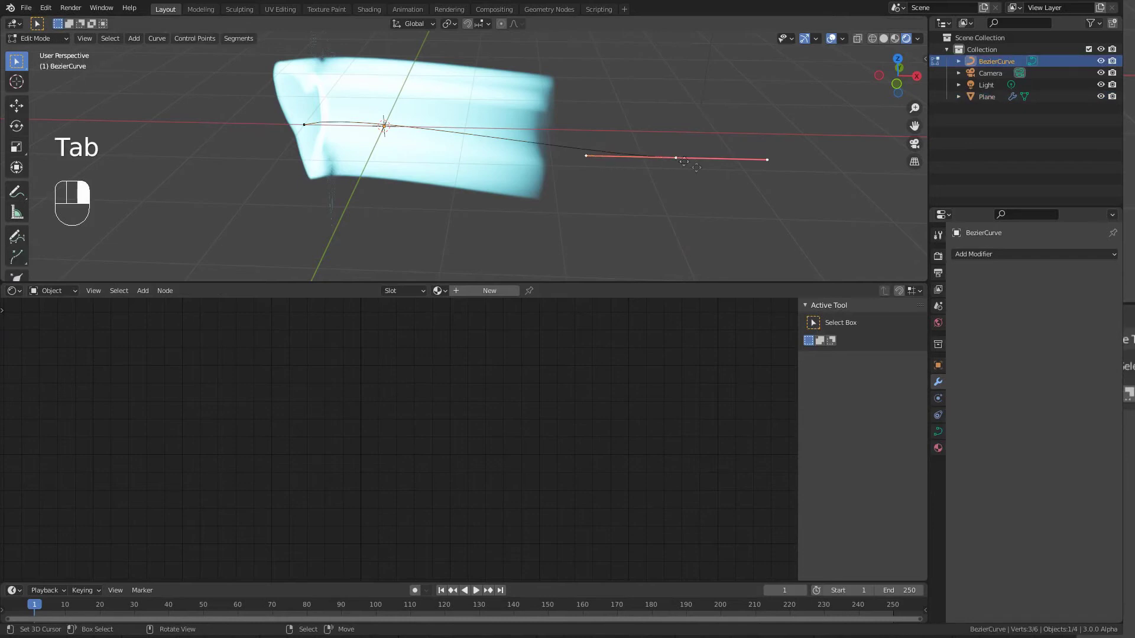
key(g)
click(851, 182)
alt+shift+middle_drag(851, 182, 553, 158)
key(Tab)
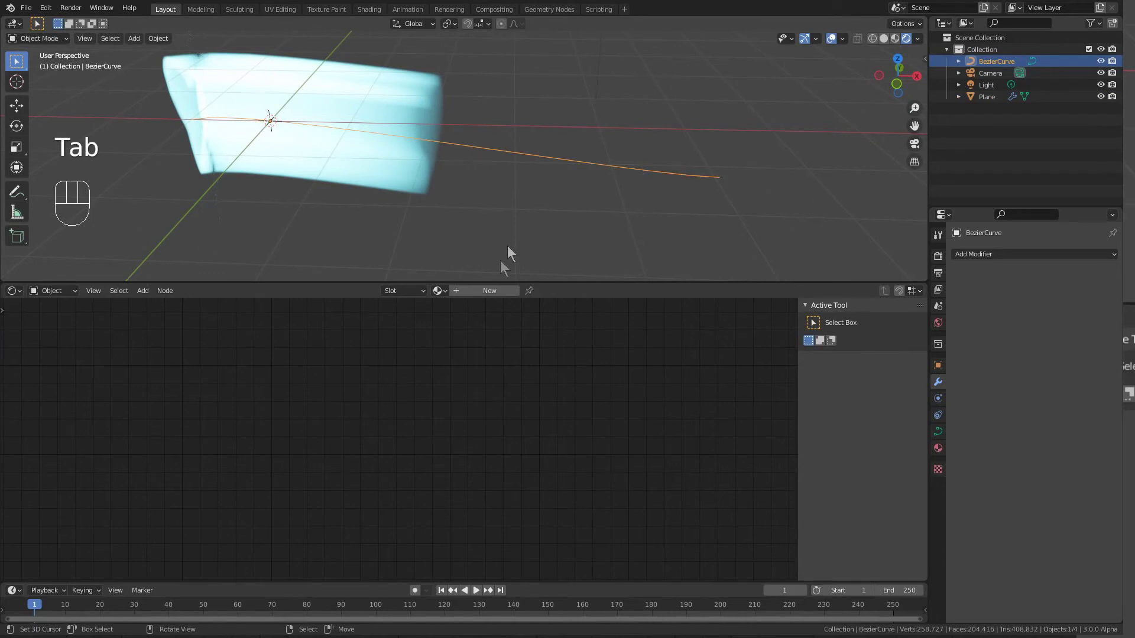
Step: Raise the plane material's Map Range From Min so the streak stretches longer
click(384, 158)
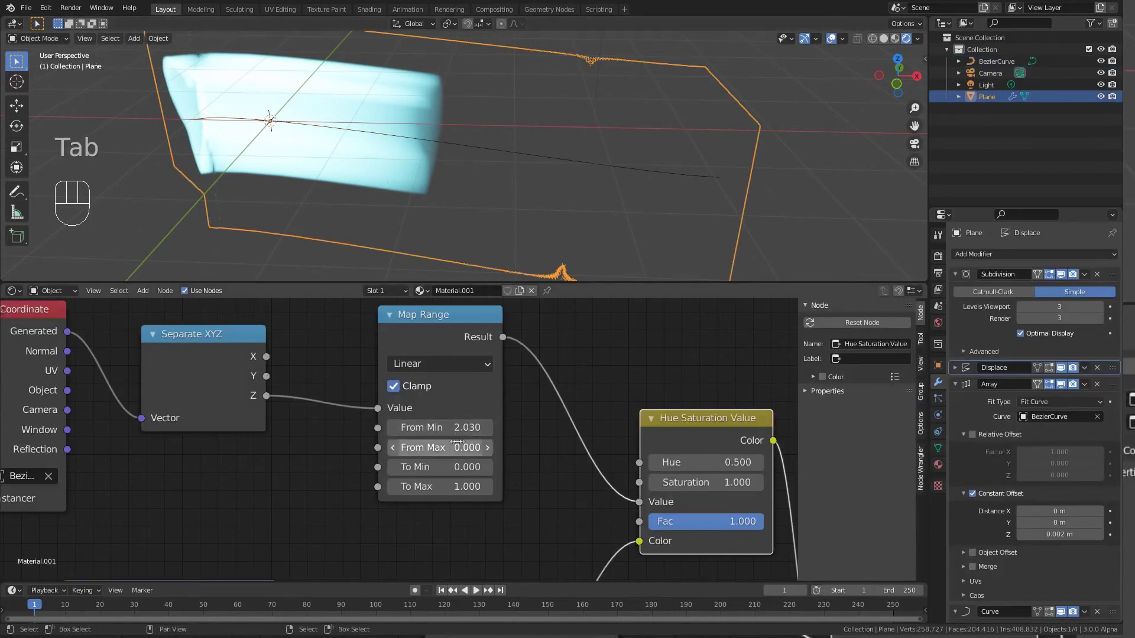
drag(440, 427, 485, 427)
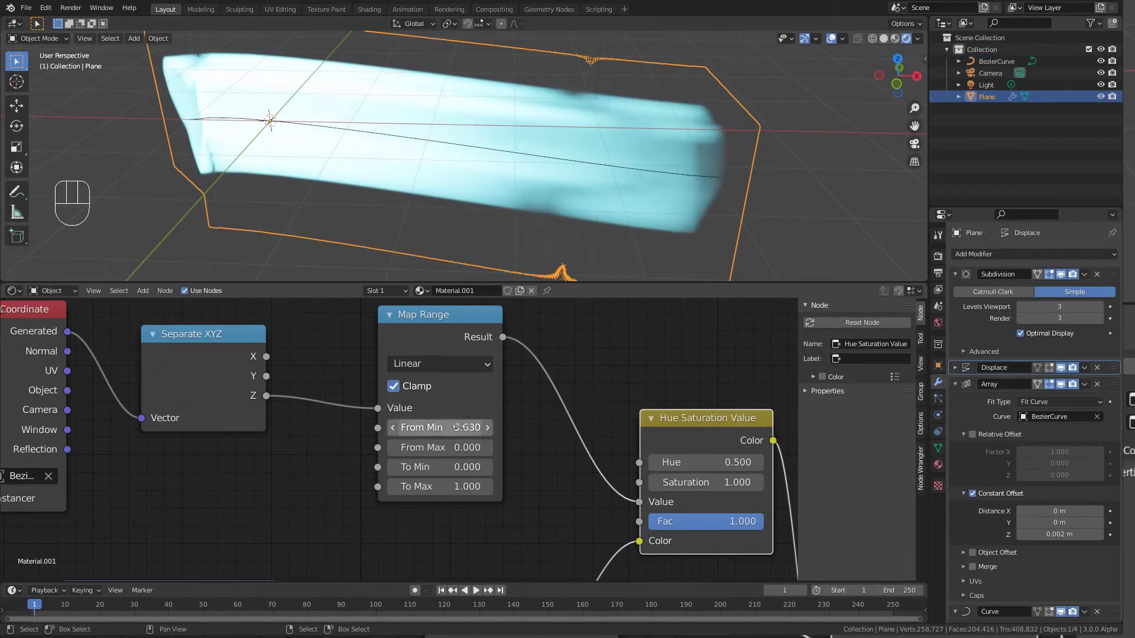
click(600, 159)
Step: Tilt the curve's control point to 43.5° in the Item panel to twist the streak
key(Tab)
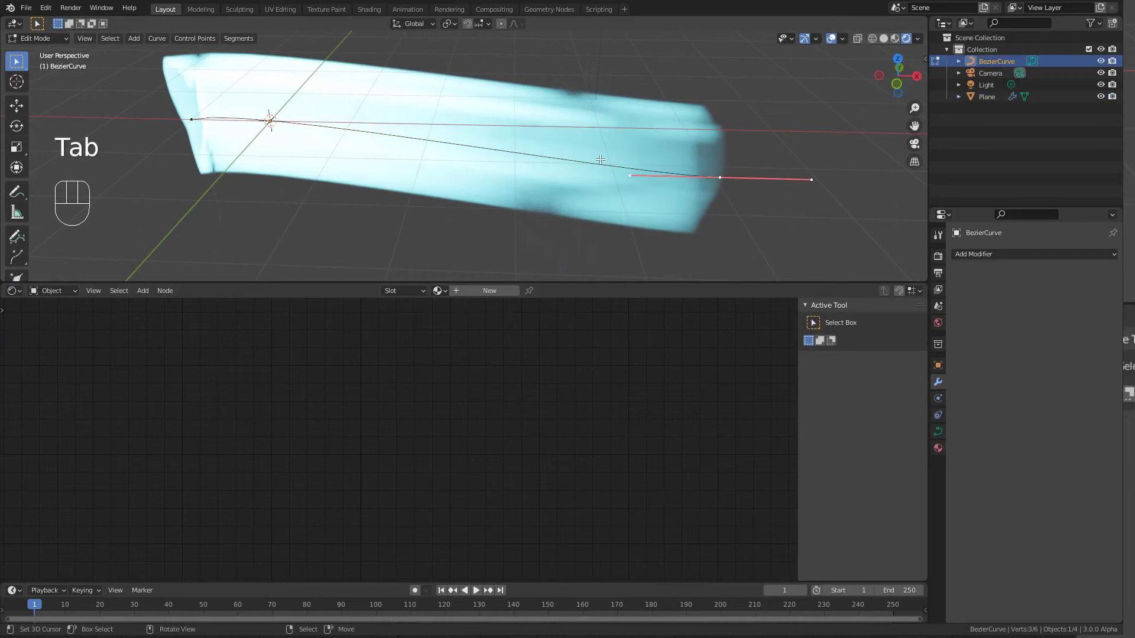
key(n)
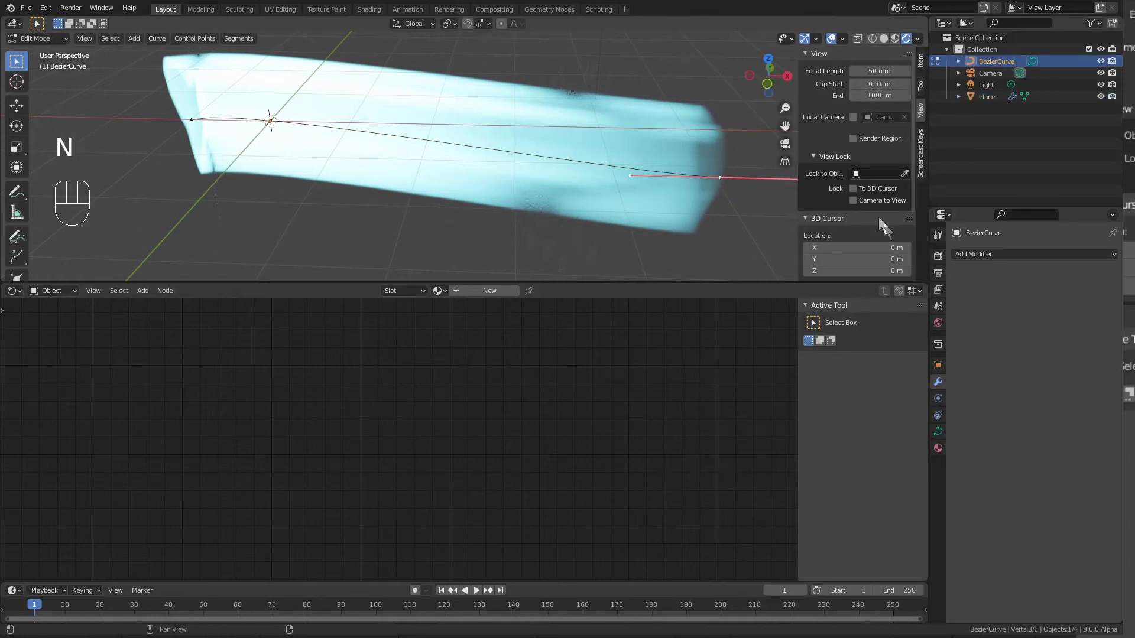
click(920, 61)
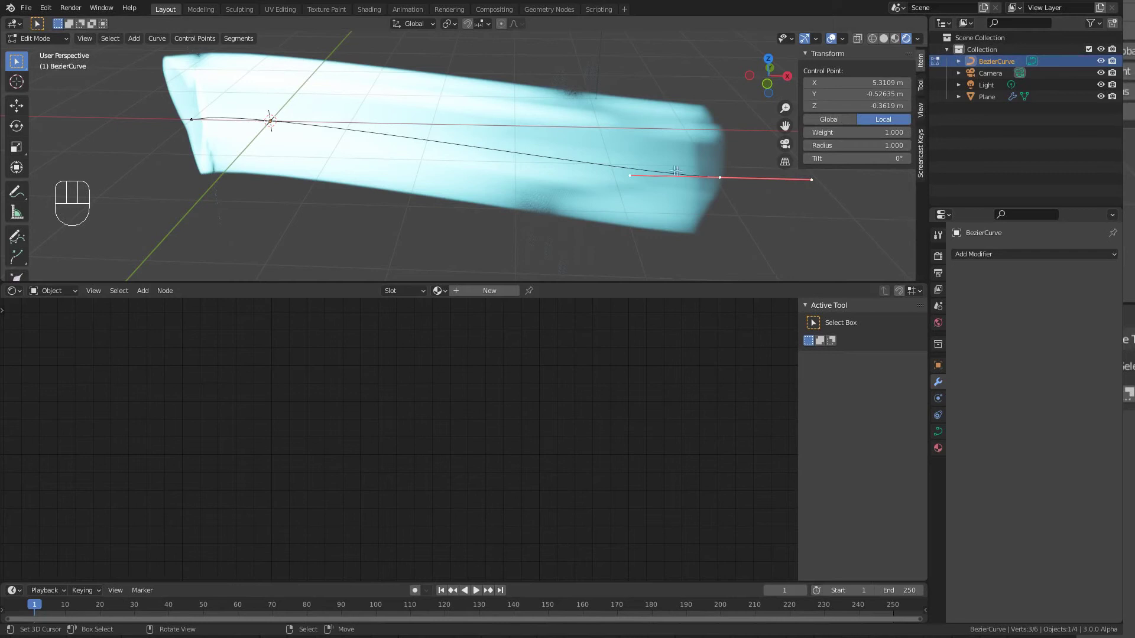
middle_drag(594, 164, 623, 141)
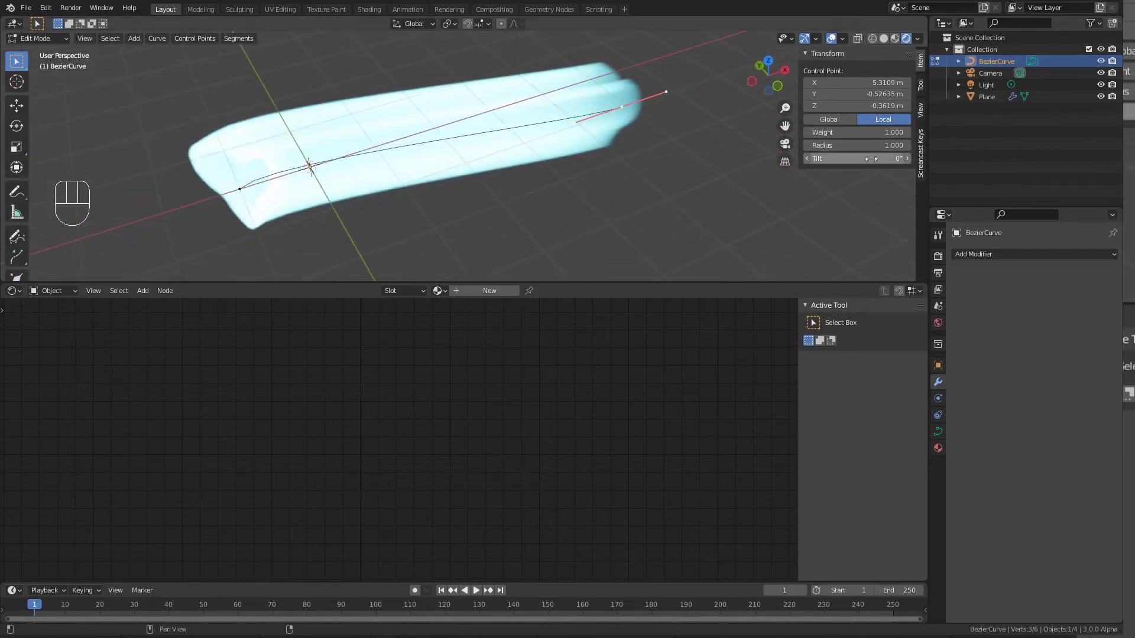
drag(857, 159, 828, 151)
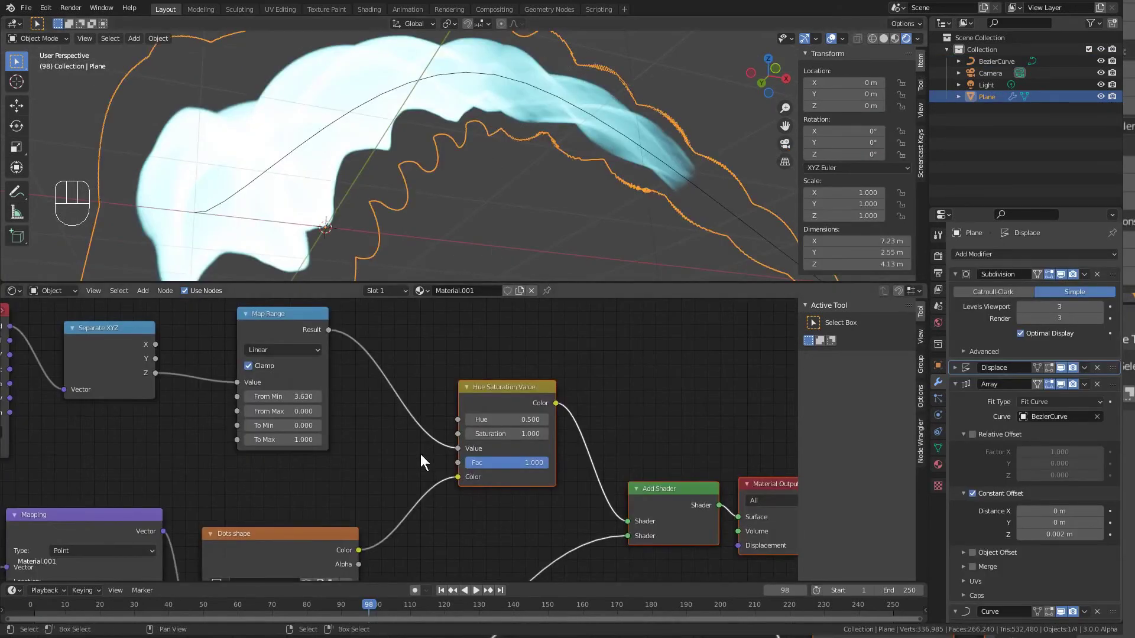
Step: Insert an RGB Curves node onto the link leaving the Dots shape texture
shift+scroll(435, 496, down, 5)
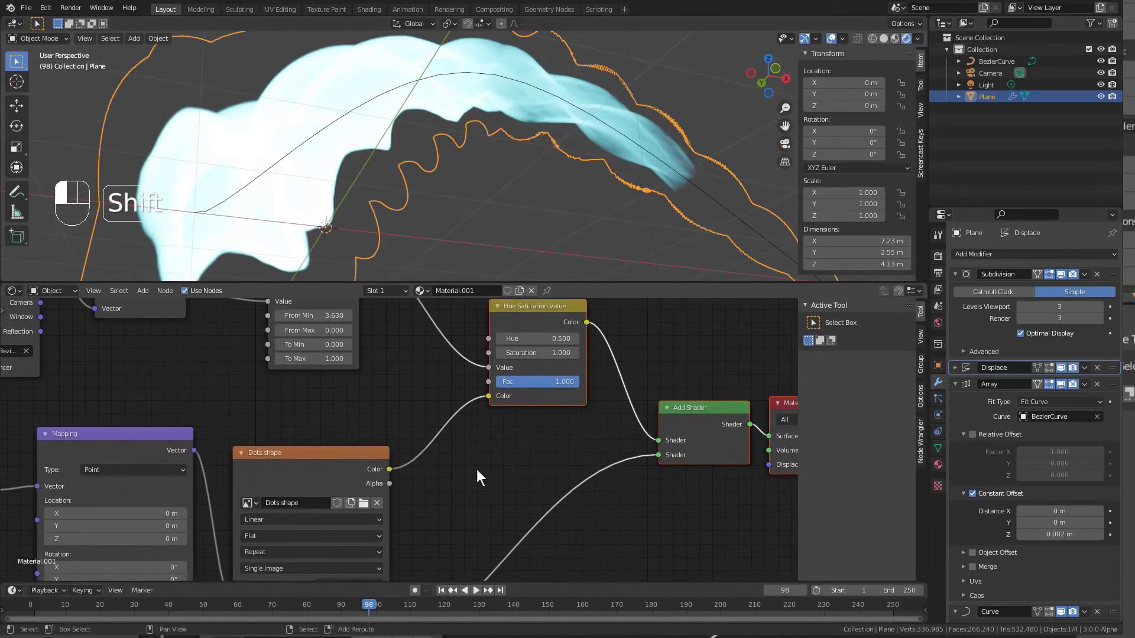
key(shift+a)
text(curve)
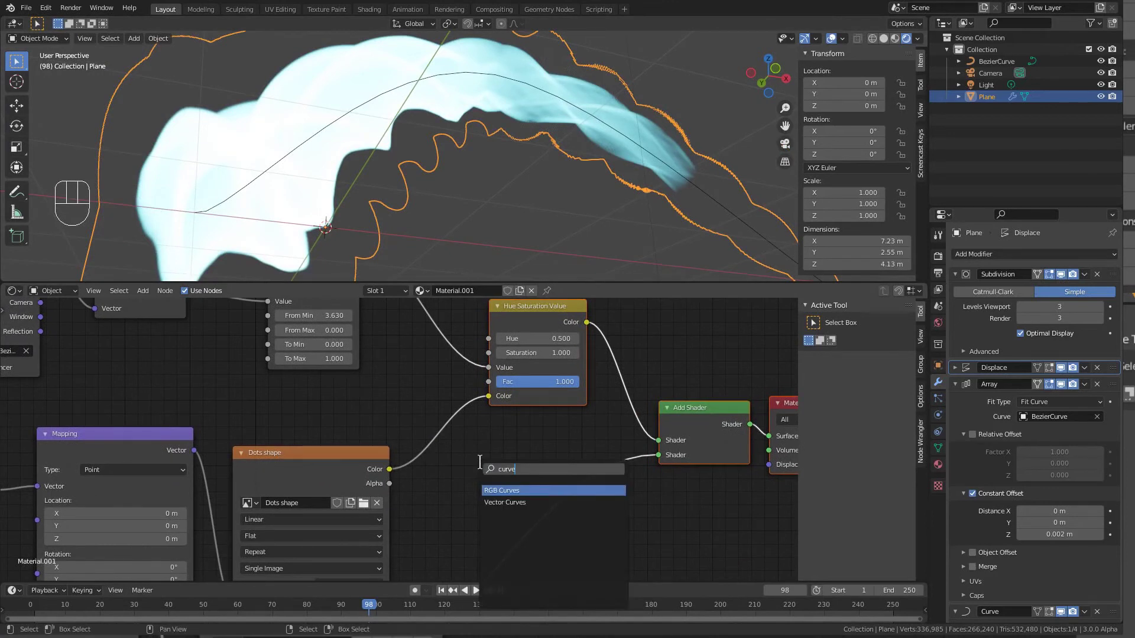
key(Return)
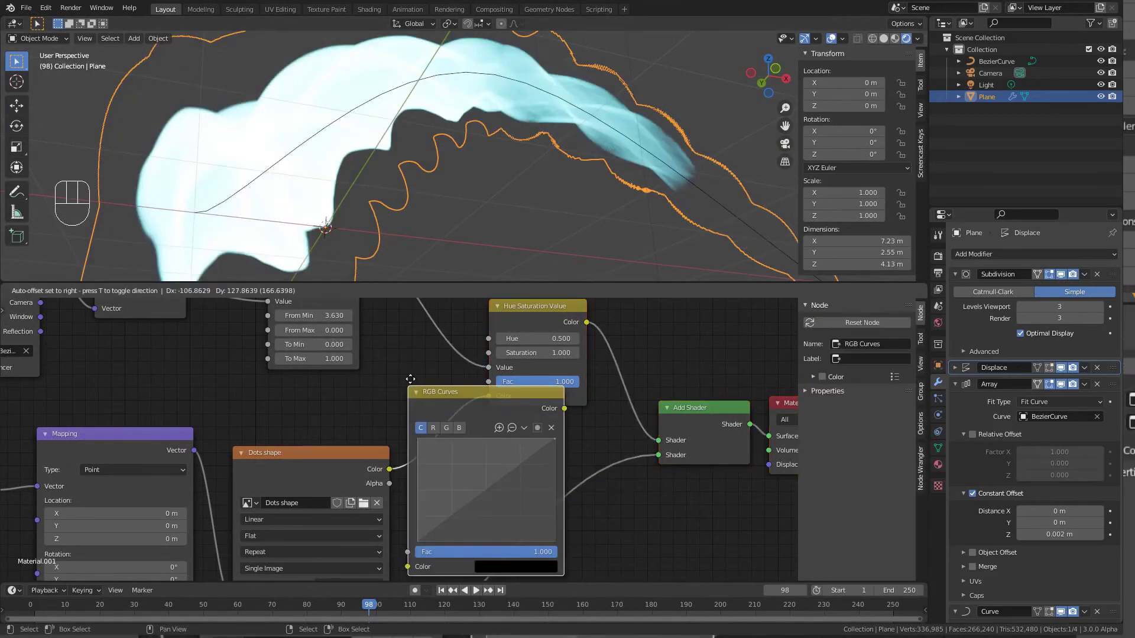
click(410, 378)
Step: Pull the RGB Curves points down to darken and thin the streak
shift+scroll(442, 381, down, 3)
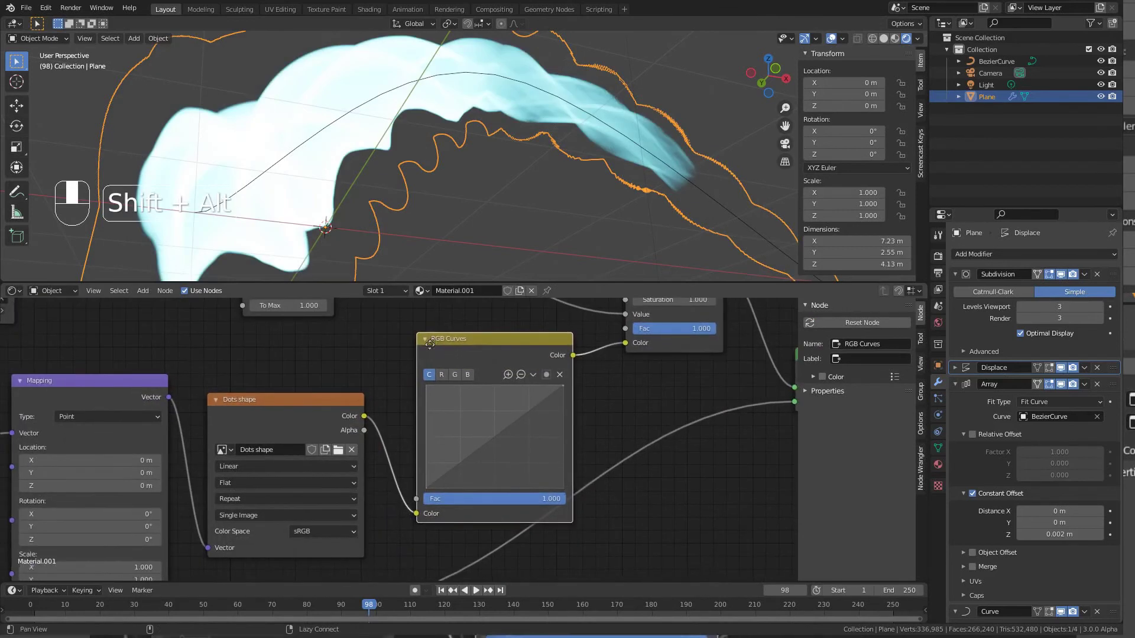
ctrl+scroll(467, 414, right, 3)
drag(480, 442, 474, 479)
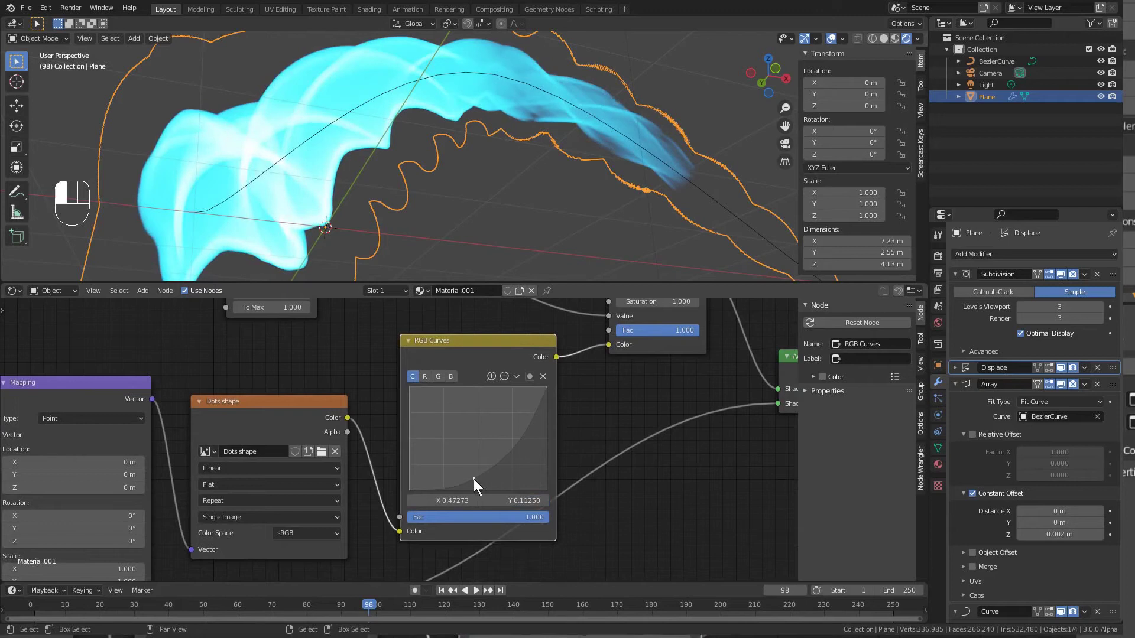
drag(544, 386, 546, 488)
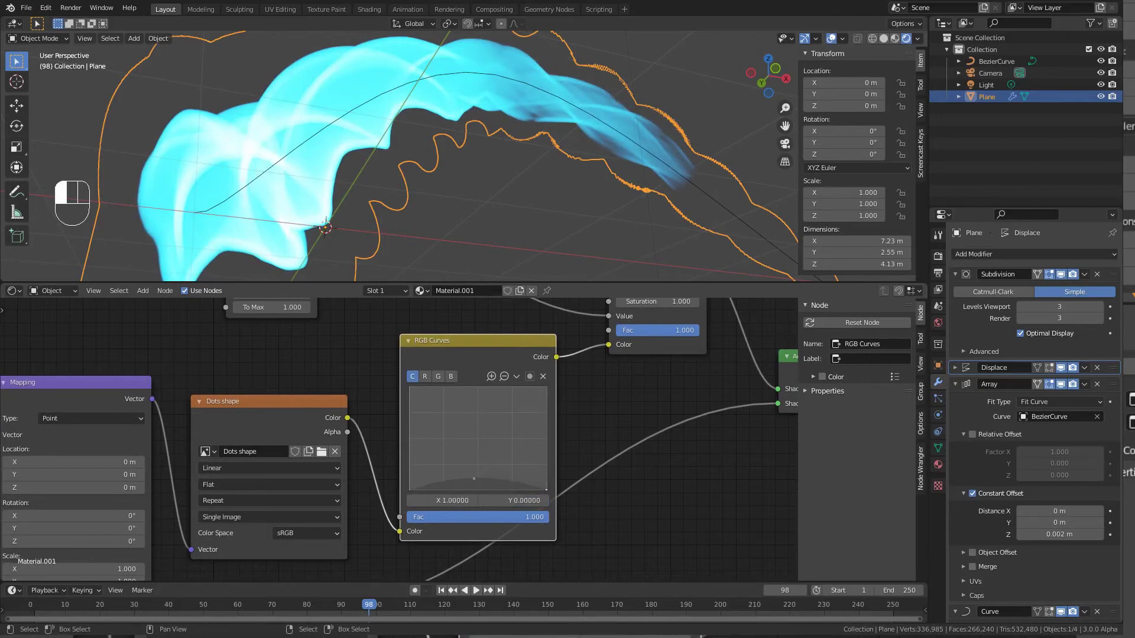
drag(473, 479, 480, 481)
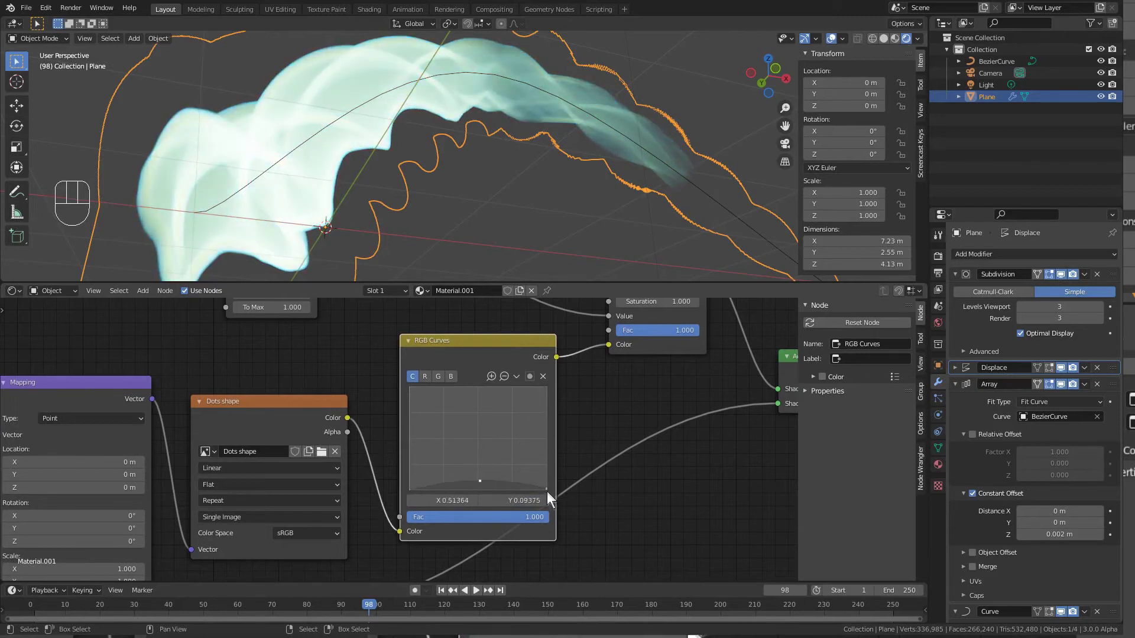
drag(548, 492, 496, 486)
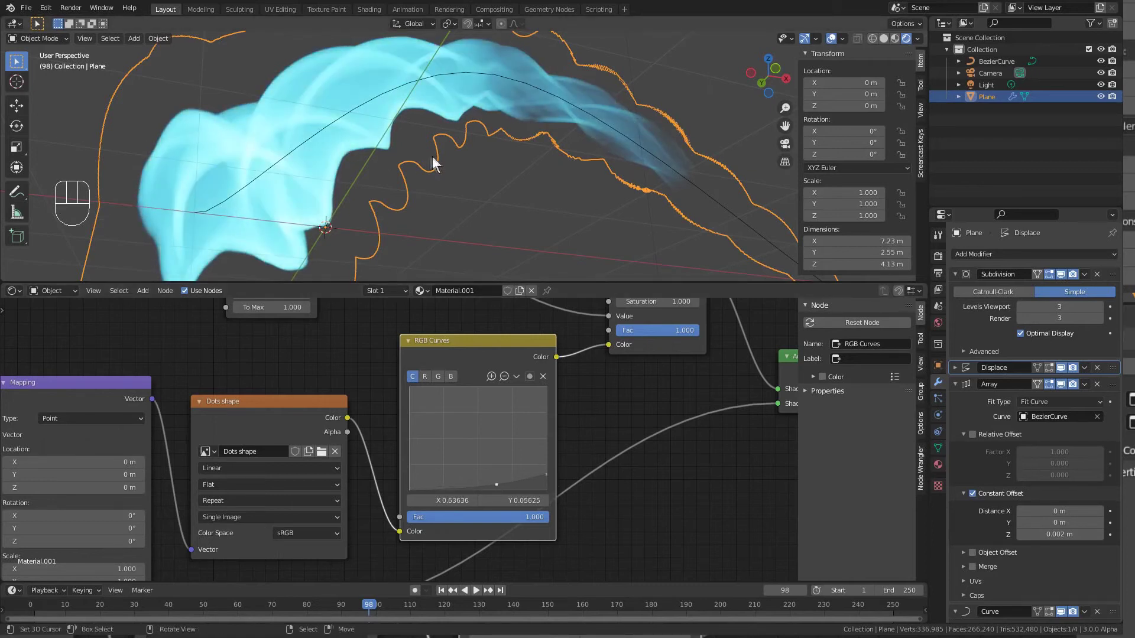
key(space)
key(space)
Step: Switch the Dots shape texture projection from Flat to Box with Blend 1.0
alt+middle_drag(458, 167, 394, 217)
click(242, 484)
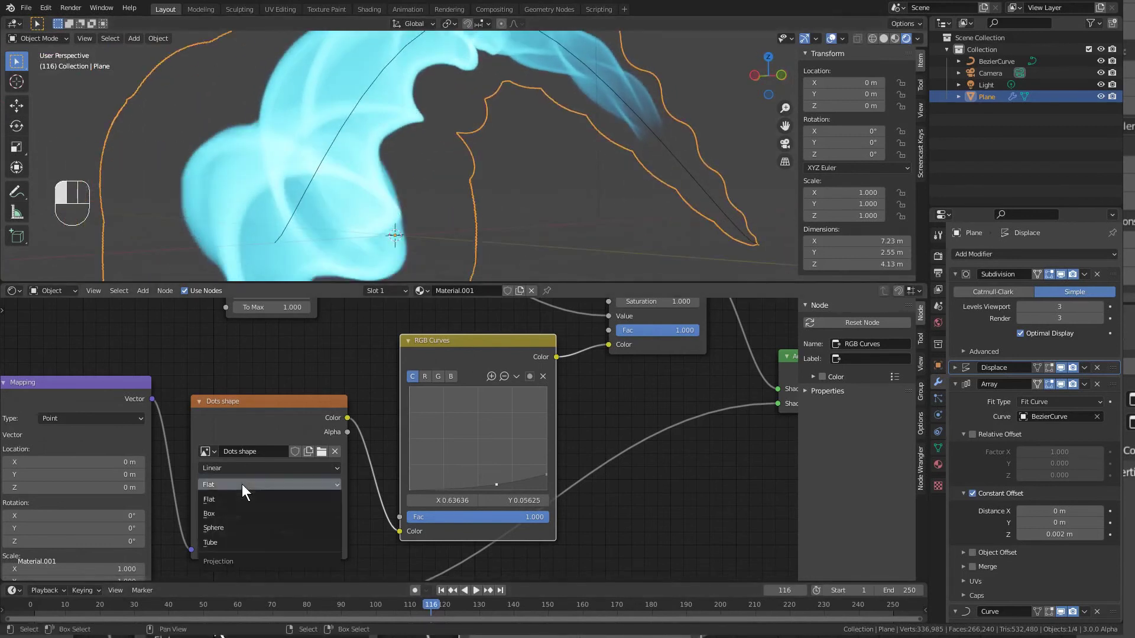
click(232, 513)
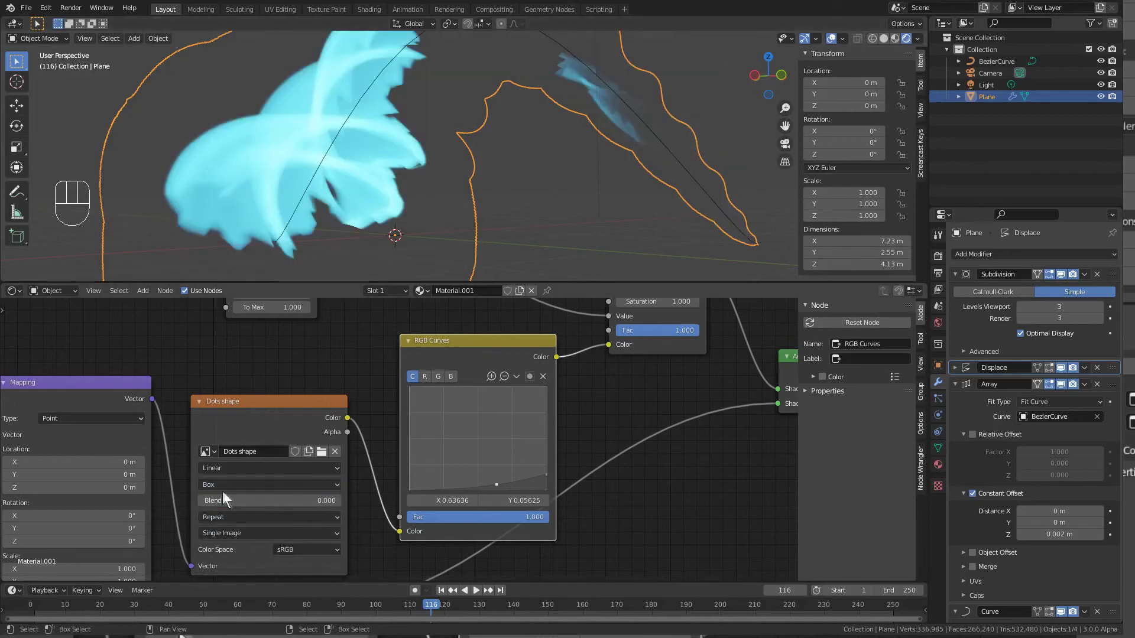
drag(269, 501, 322, 501)
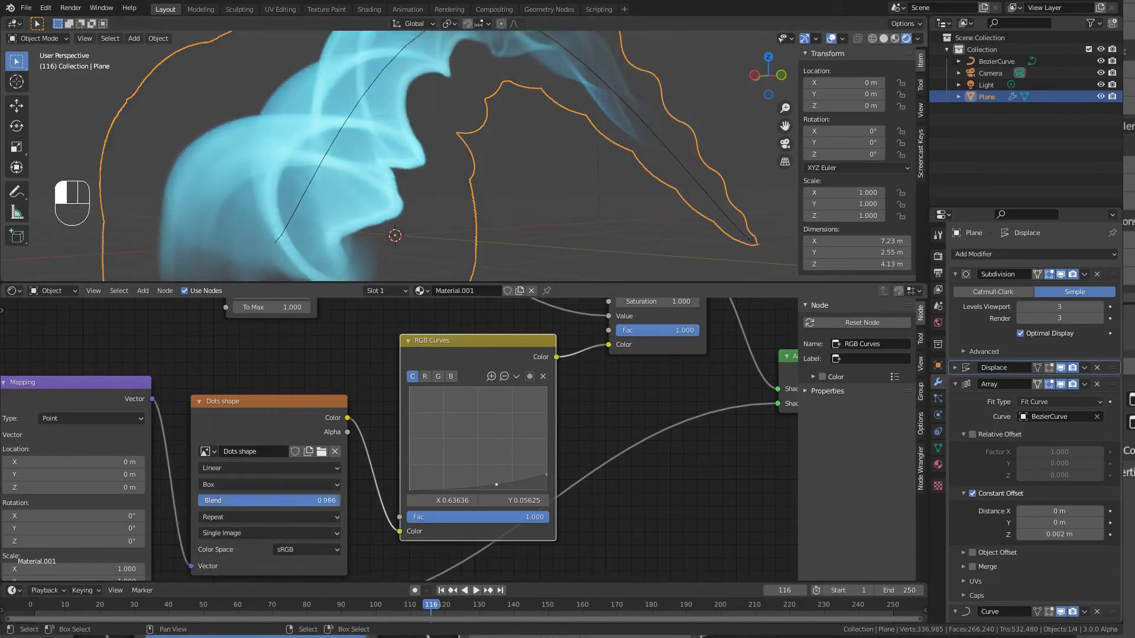
alt+shift+middle_drag(390, 148, 435, 171)
Step: Drive the Mapping node's Rotation Z with the expression #frame/50
key(space)
key(space)
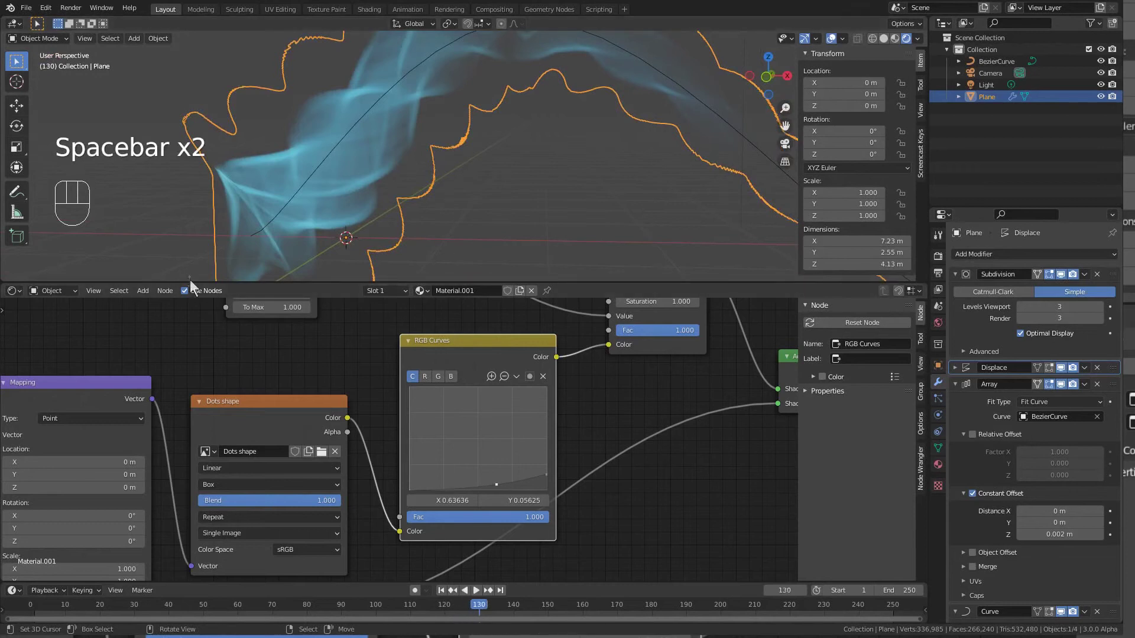
alt+middle_drag(409, 117, 502, 143)
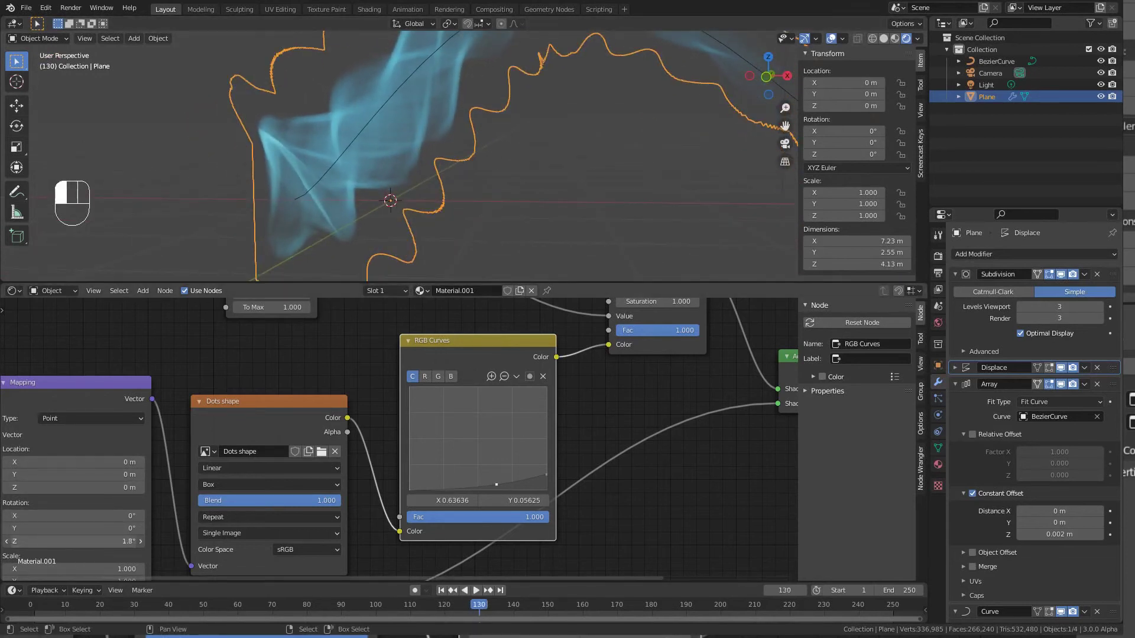
mouse_move(73, 541)
mouse_down()
mouse_move(136, 542)
mouse_move(87, 544)
mouse_up()
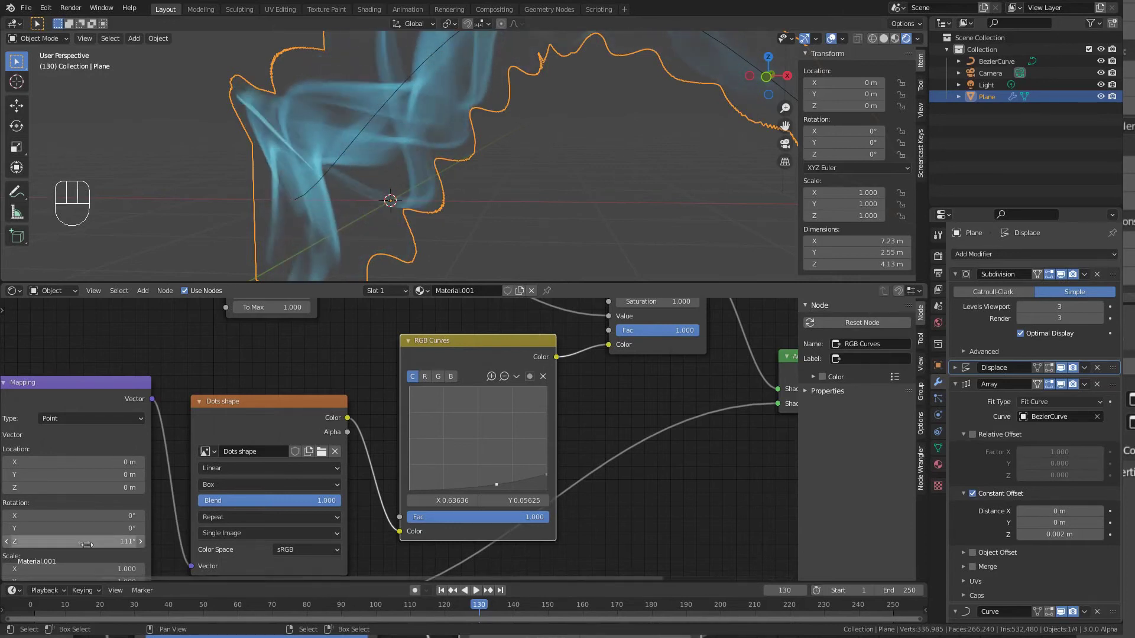
click(103, 540)
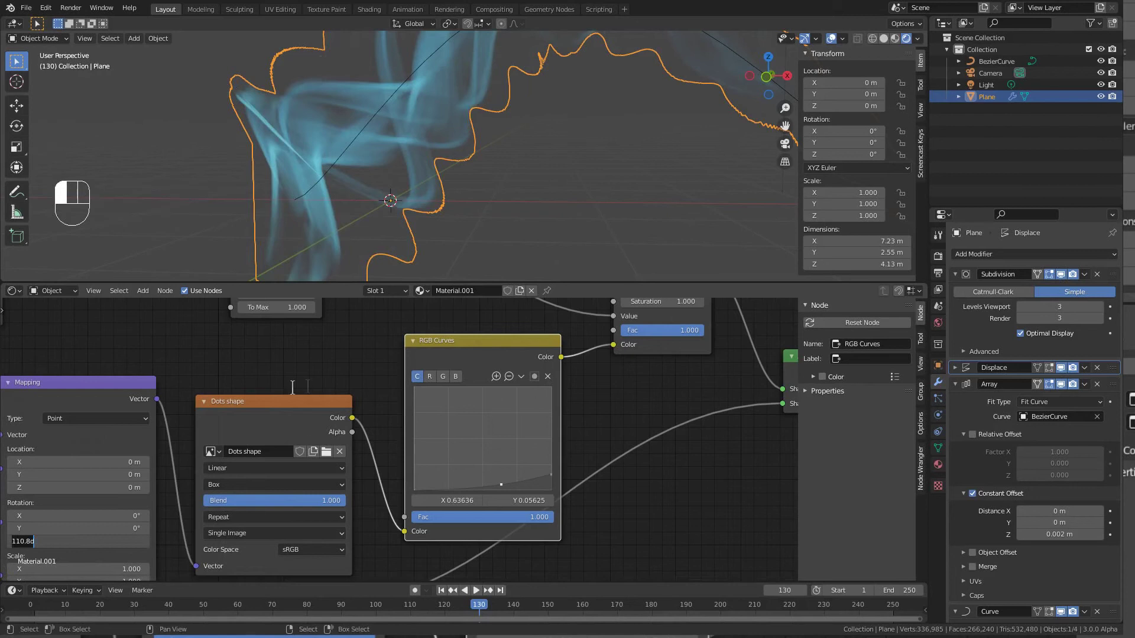
alt+shift+middle_drag(268, 387, 325, 508)
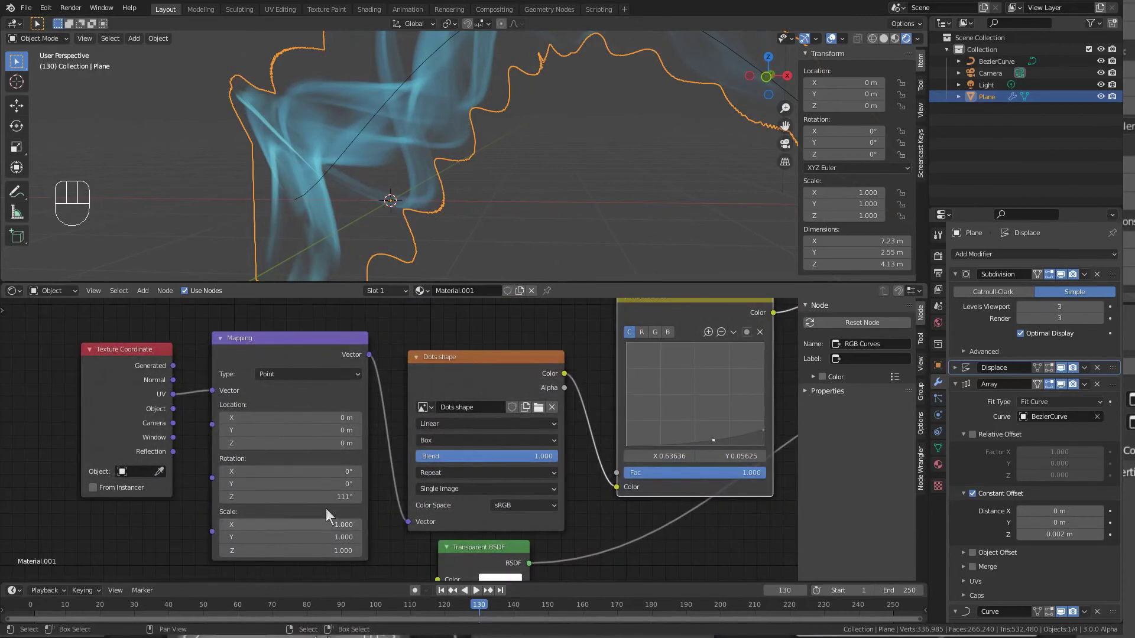
click(282, 497)
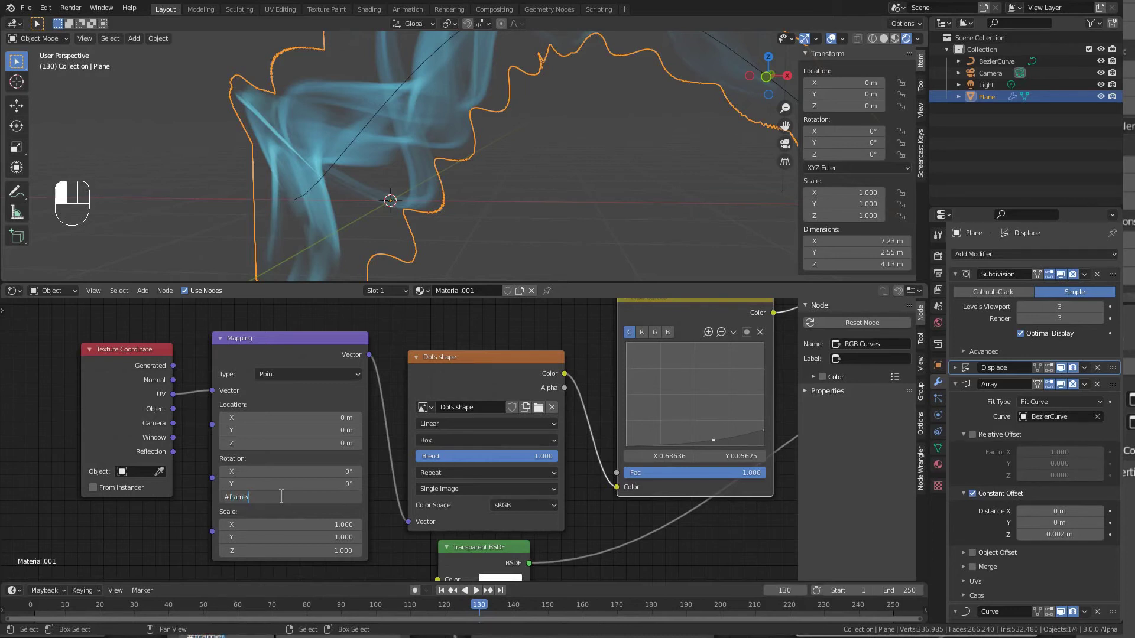
text(#frame/50)
key(Return)
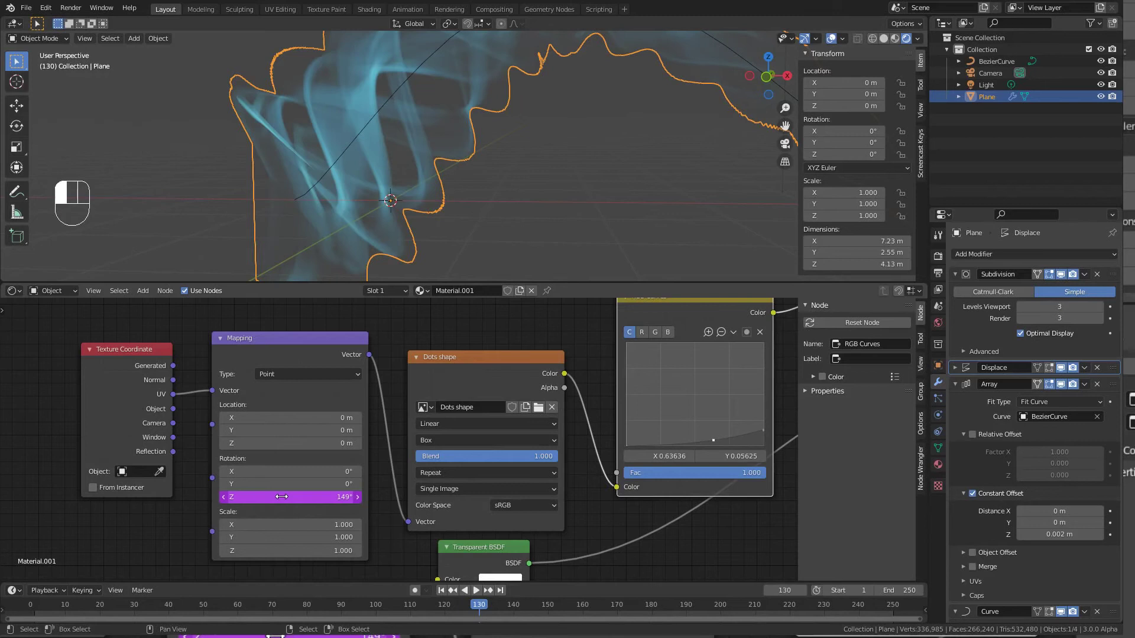
Step: Apply the same frame/50 driver to the Mapping node's Rotation X and Y
key(ctrl+c)
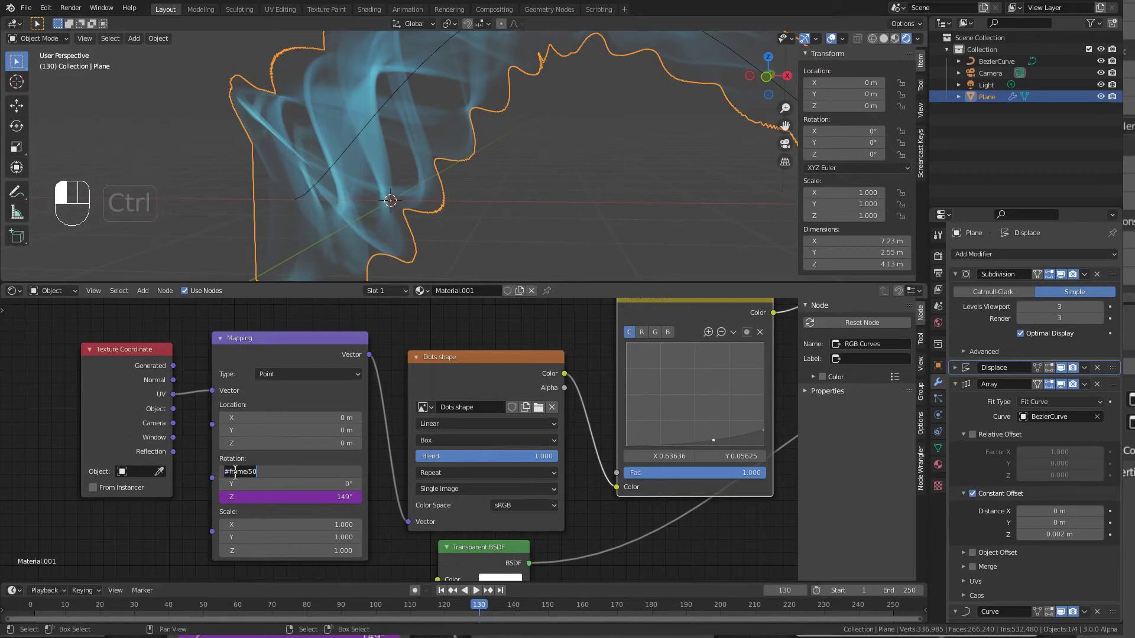
key(Return)
click(259, 485)
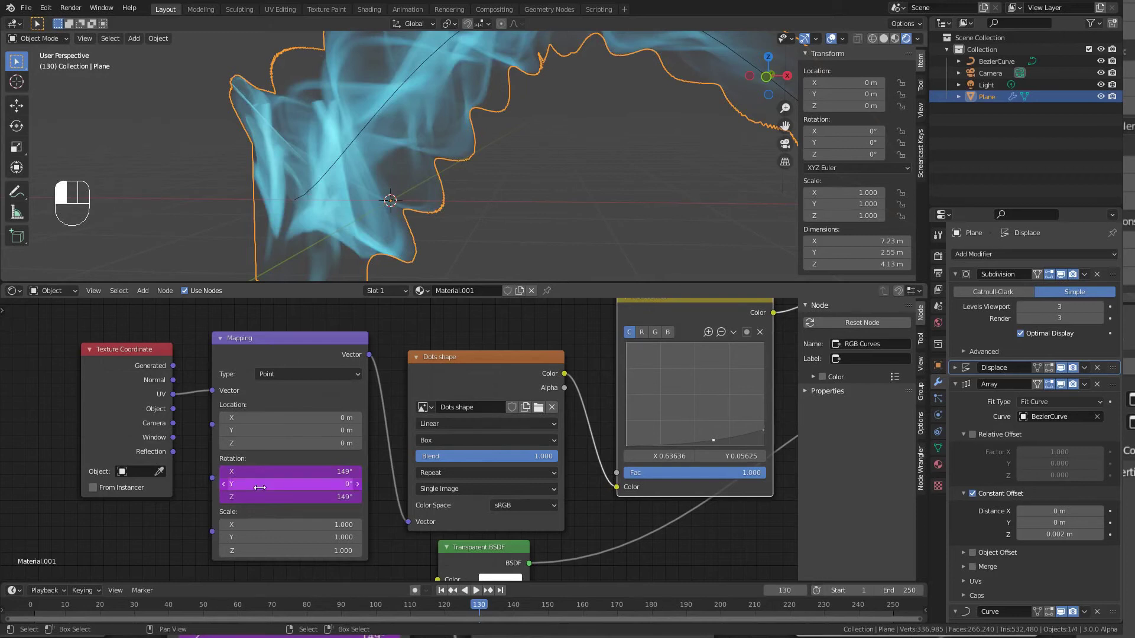
key(space)
key(space)
click(259, 485)
key(ctrl+v)
text(+)
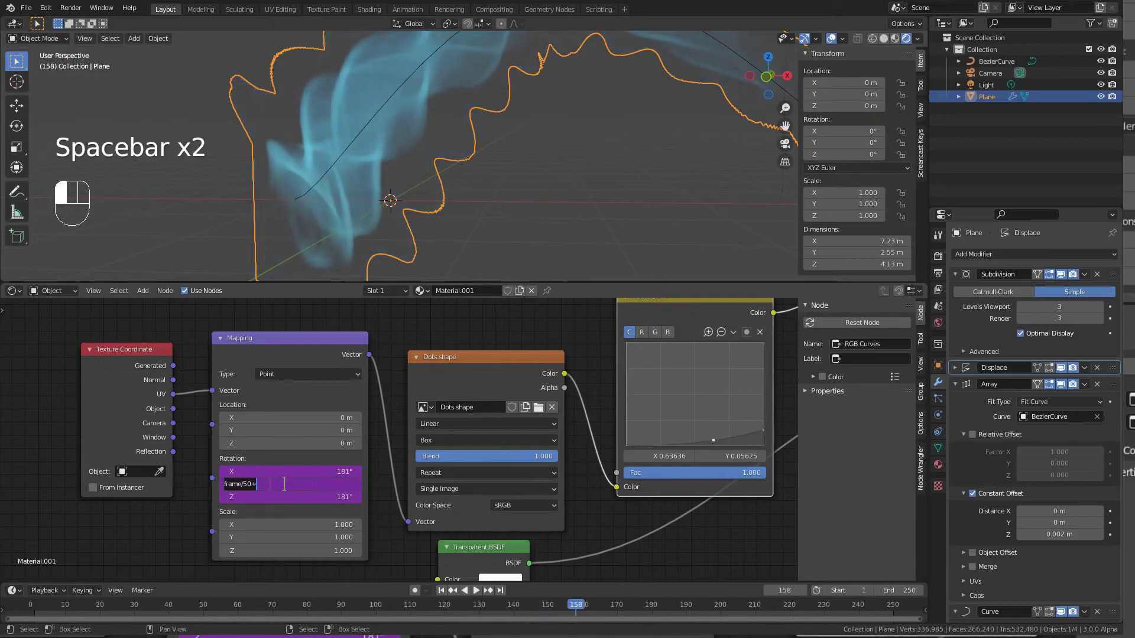
key(Return)
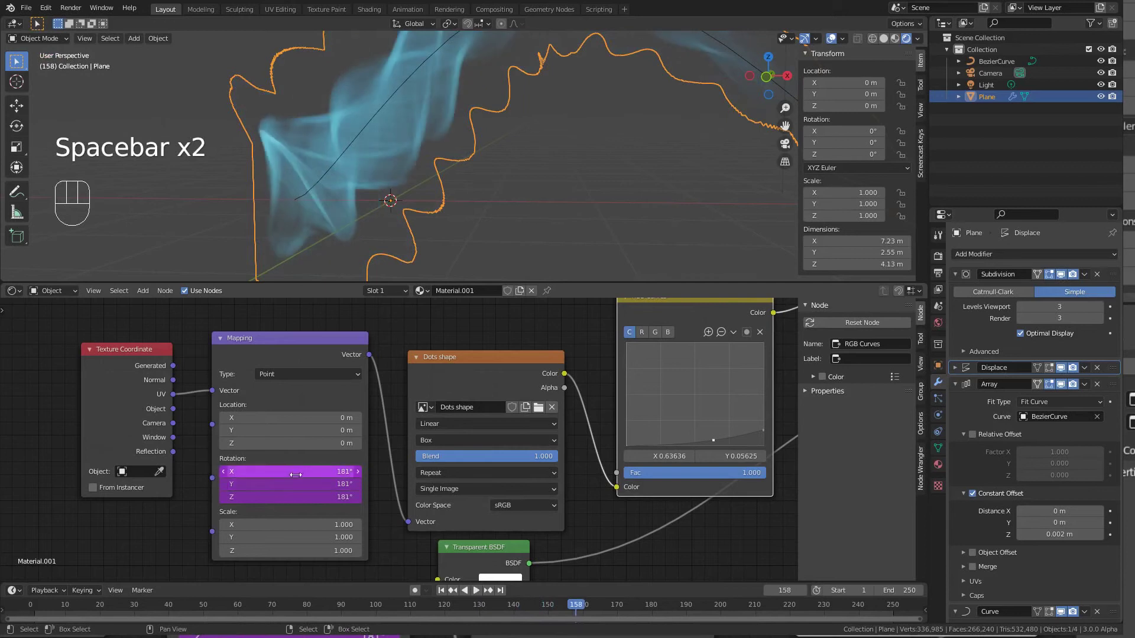
Step: Play the animation and orbit around the swirling smoke, stopping at frame 119
key(space)
middle_drag(477, 113, 569, 216)
scroll(562, 196, down, 5)
middle_drag(555, 175, 469, 194)
alt+middle_click(467, 190)
scroll(535, 189, up, 5)
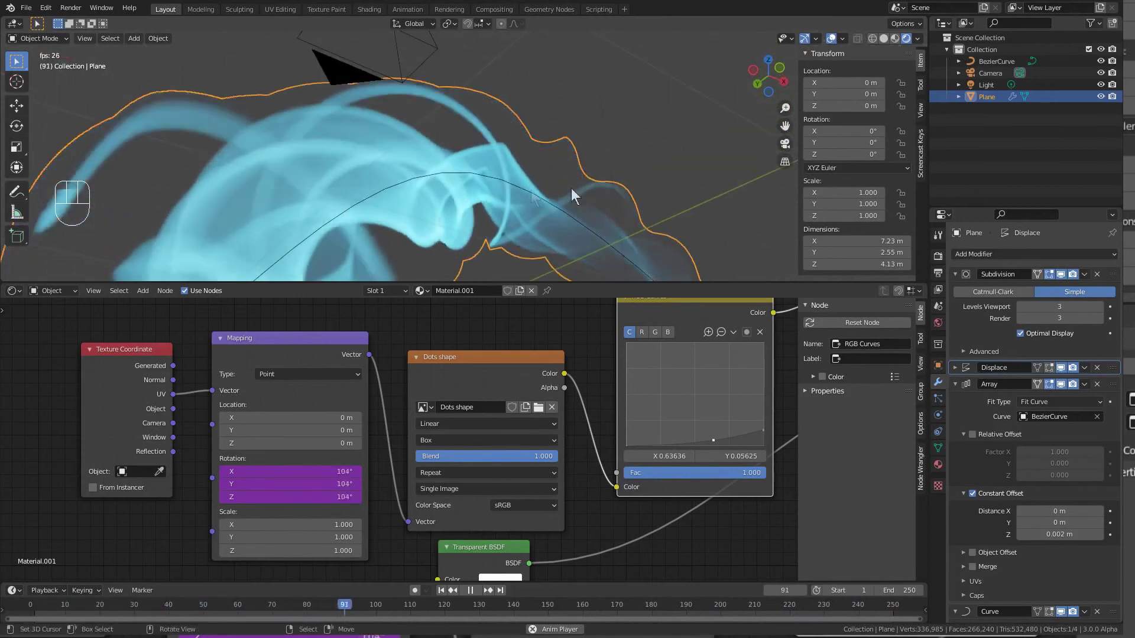
key(space)
alt+middle_click(500, 212)
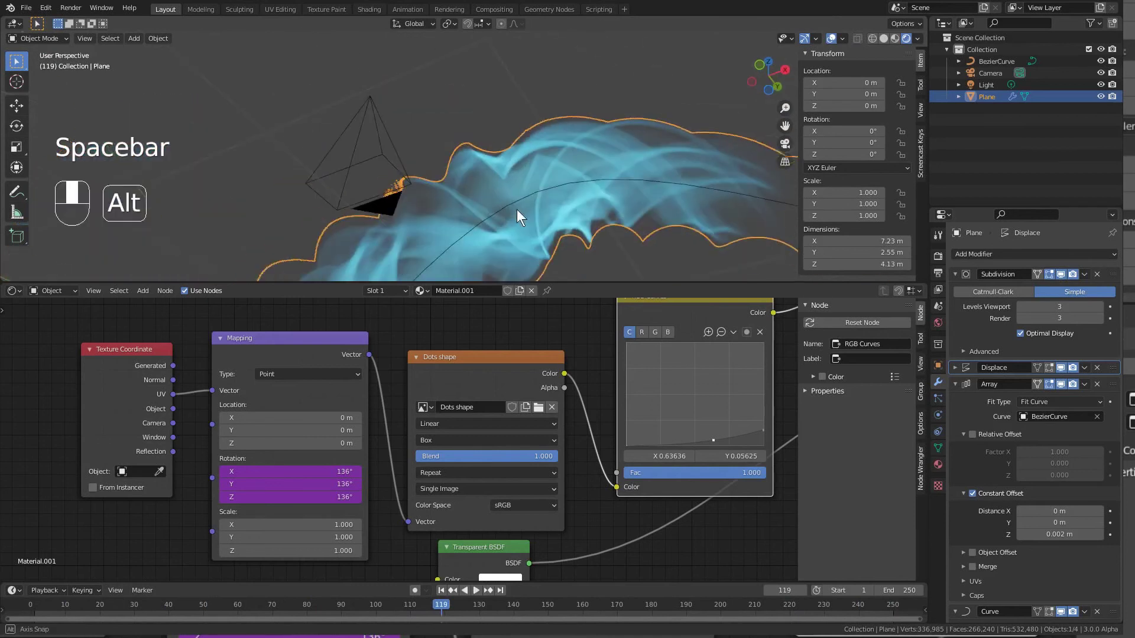
alt+shift+middle_drag(601, 153, 498, 154)
scroll(502, 157, up, 4)
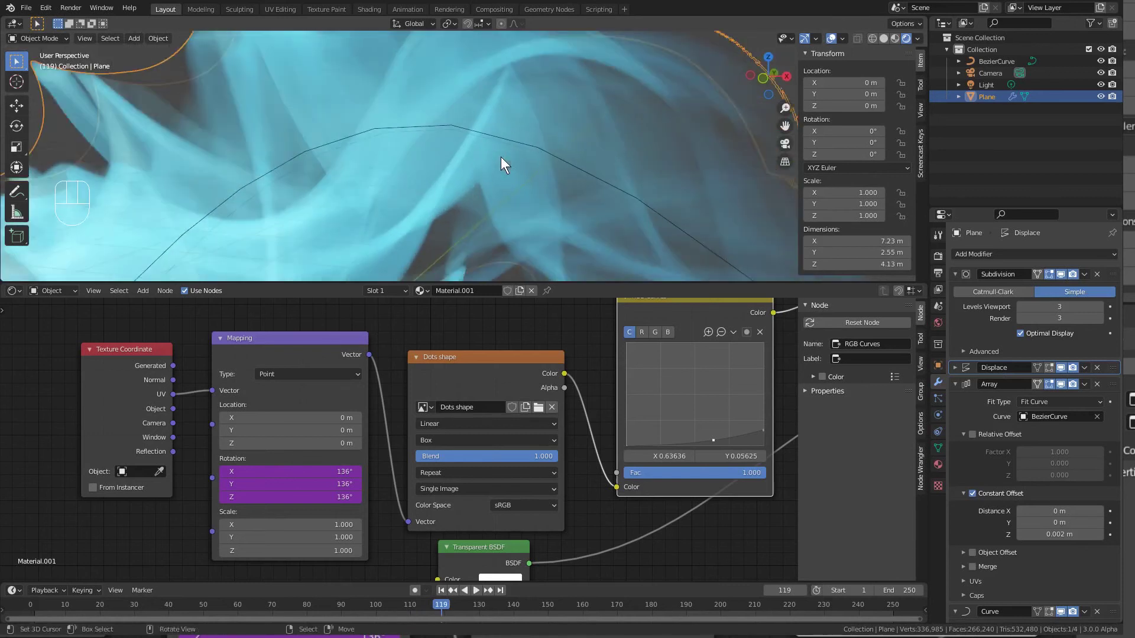
Step: Raise BezierCurve's Resolution Preview U to 64 for a smoother streak, then reselect the plane
click(491, 135)
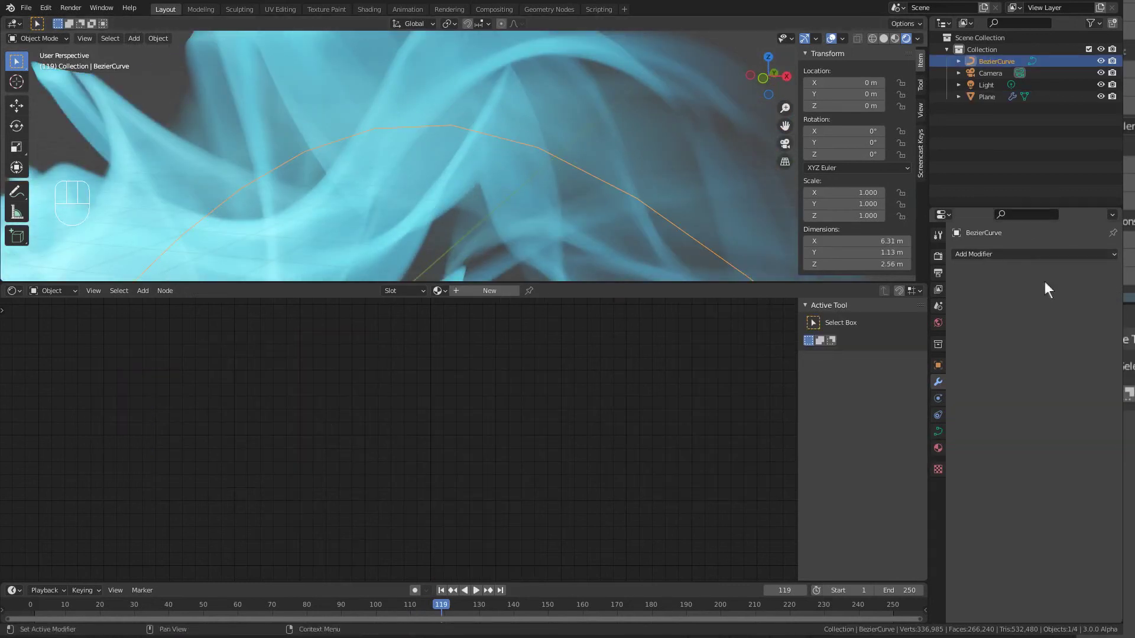
click(938, 433)
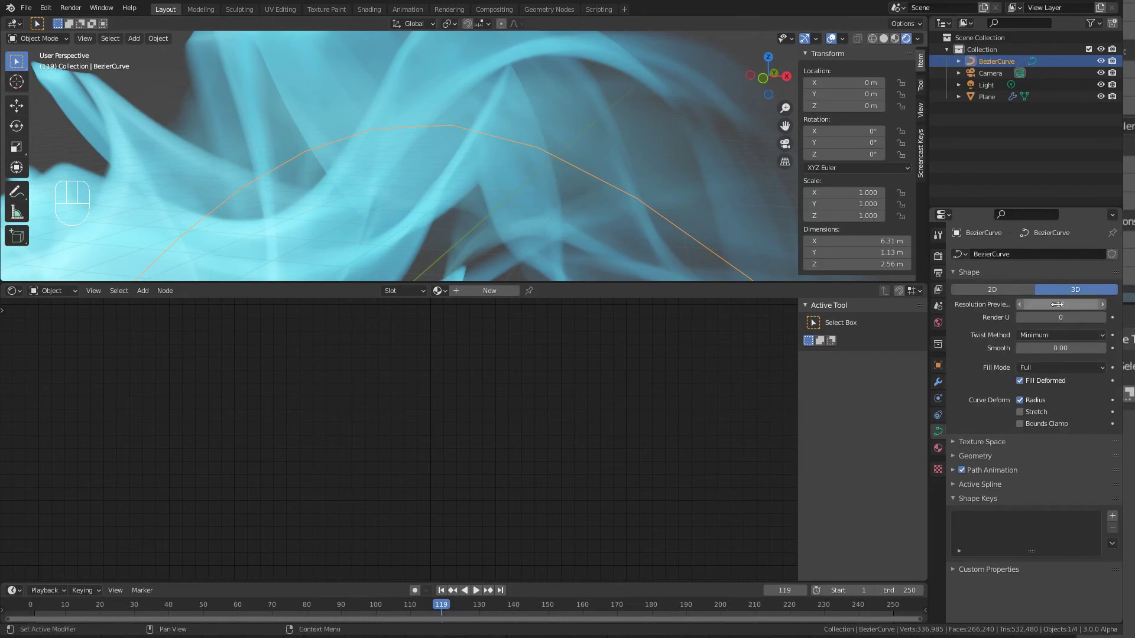
drag(1061, 304, 1093, 303)
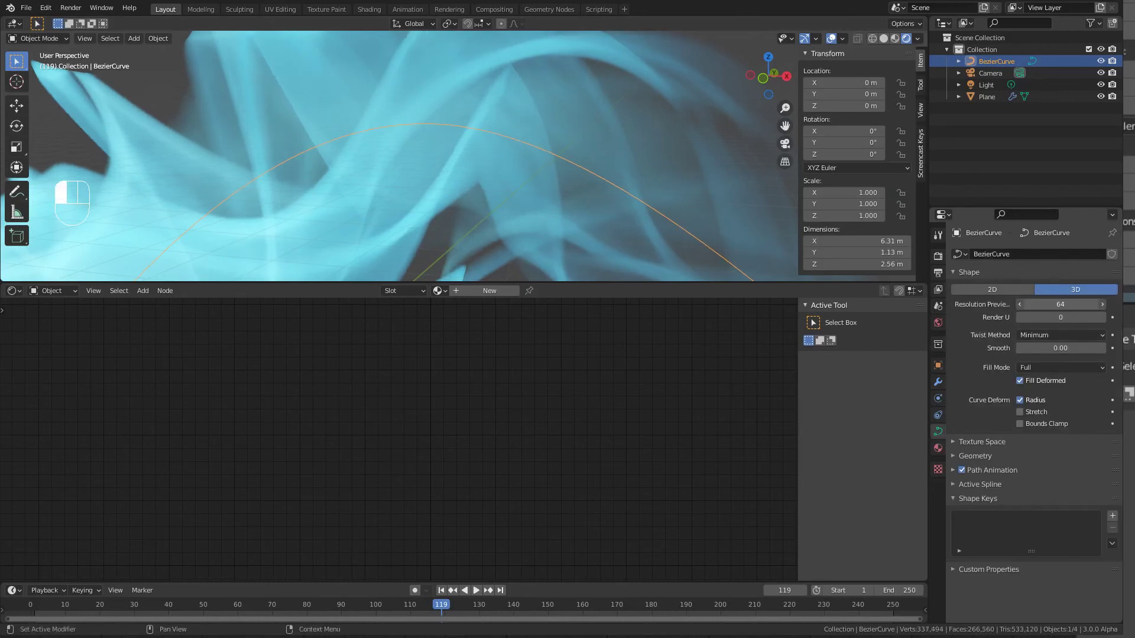
scroll(527, 183, down, 4)
middle_drag(526, 183, 443, 210)
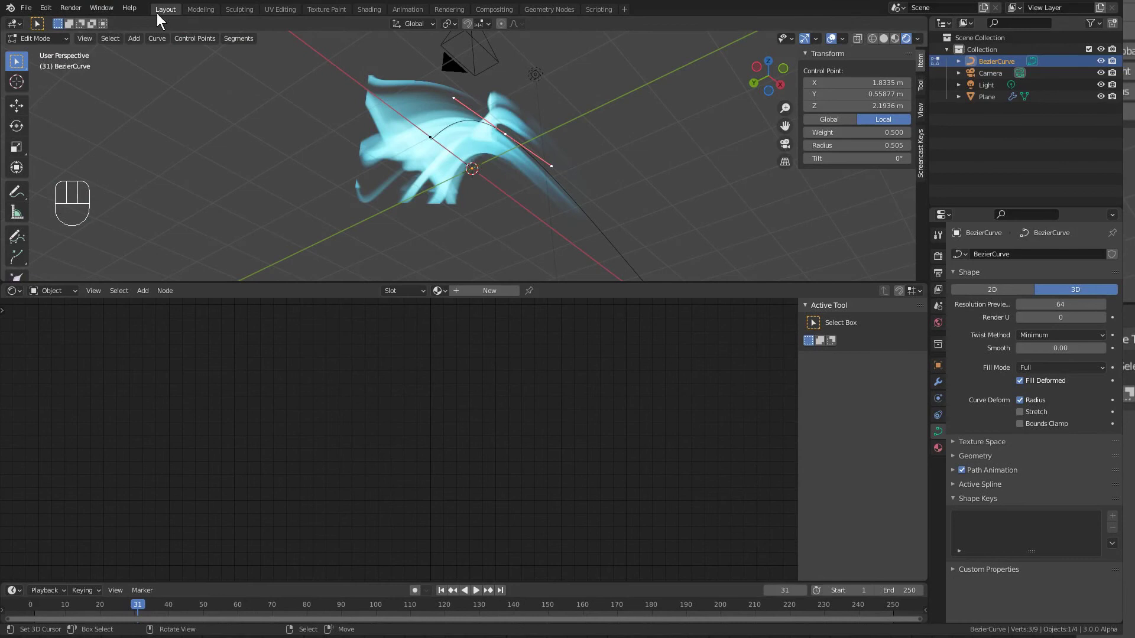
mouse_move(527, 178)
alt+shift+middle_down()
mouse_move(571, 180)
mouse_move(528, 180)
alt+shift+middle_up()
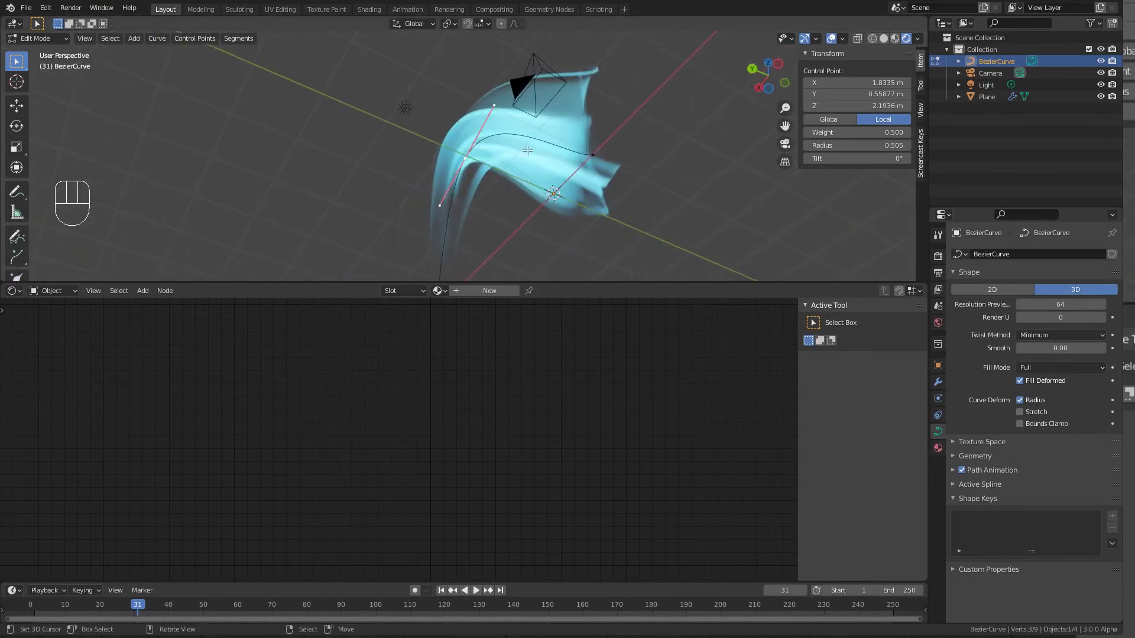
key(Tab)
click(550, 187)
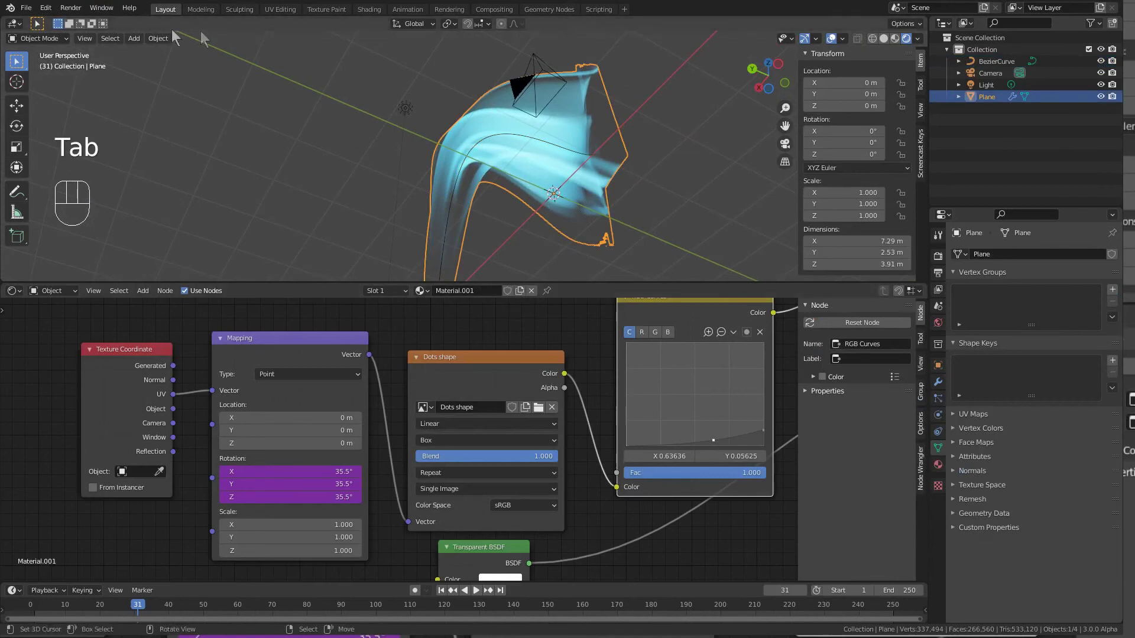
Step: In Texture Paint with rendered shading, paint pink strokes at the lower left and inside the heart
click(327, 10)
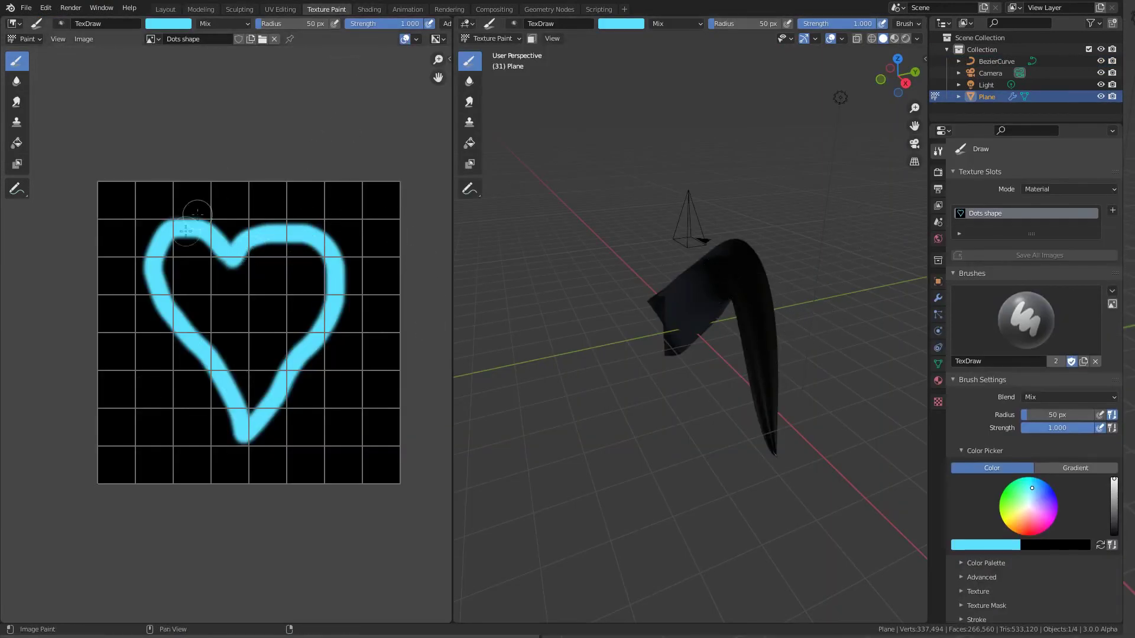
click(900, 37)
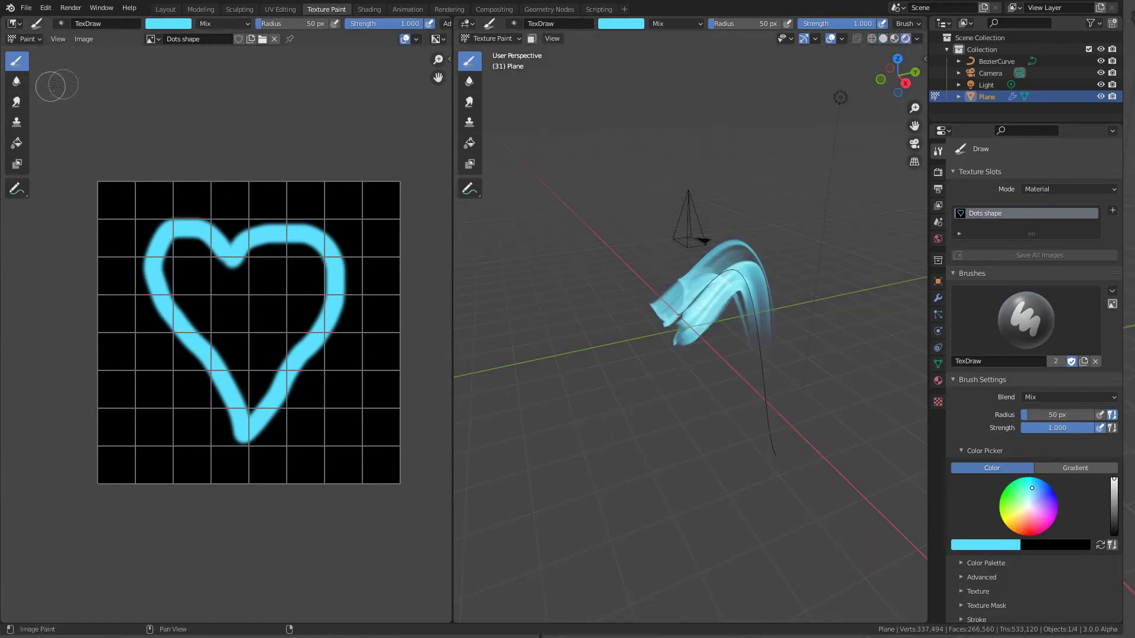
key(n)
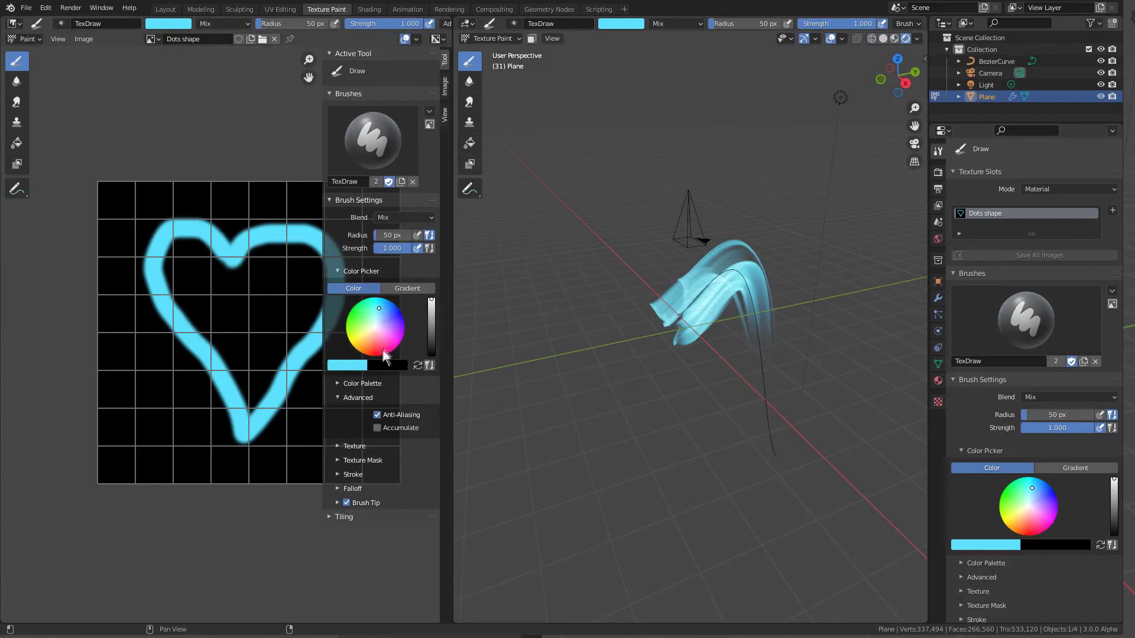
drag(382, 350, 385, 345)
drag(146, 357, 189, 447)
drag(251, 295, 282, 305)
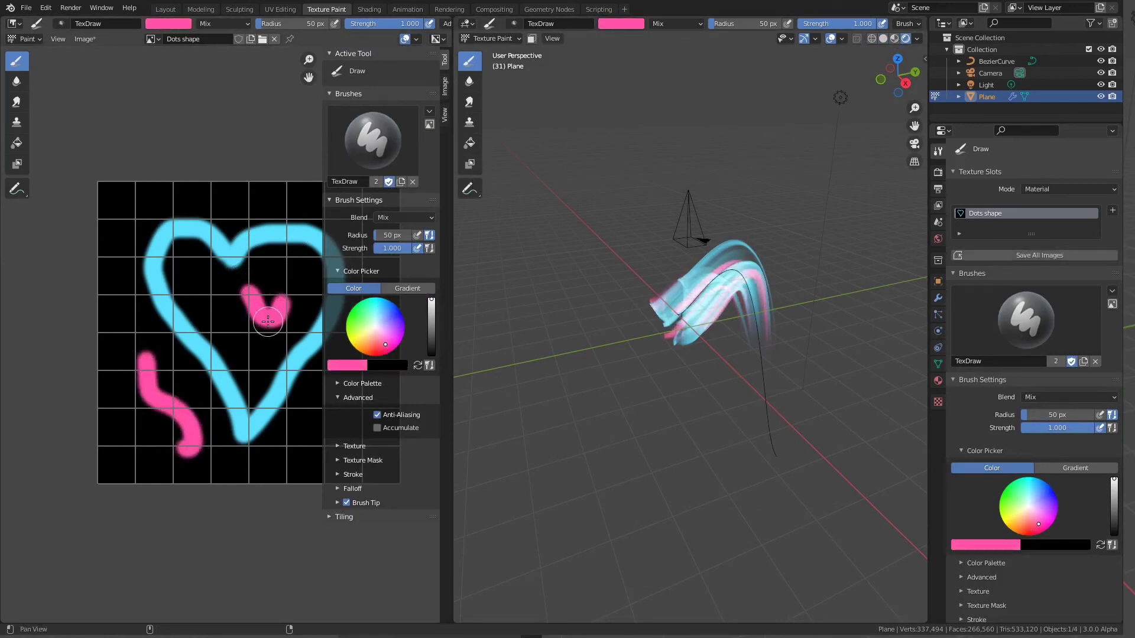
Step: Add a pink dab at the texture's top-left, then switch the brush colour to green
scroll(760, 292, up, 5)
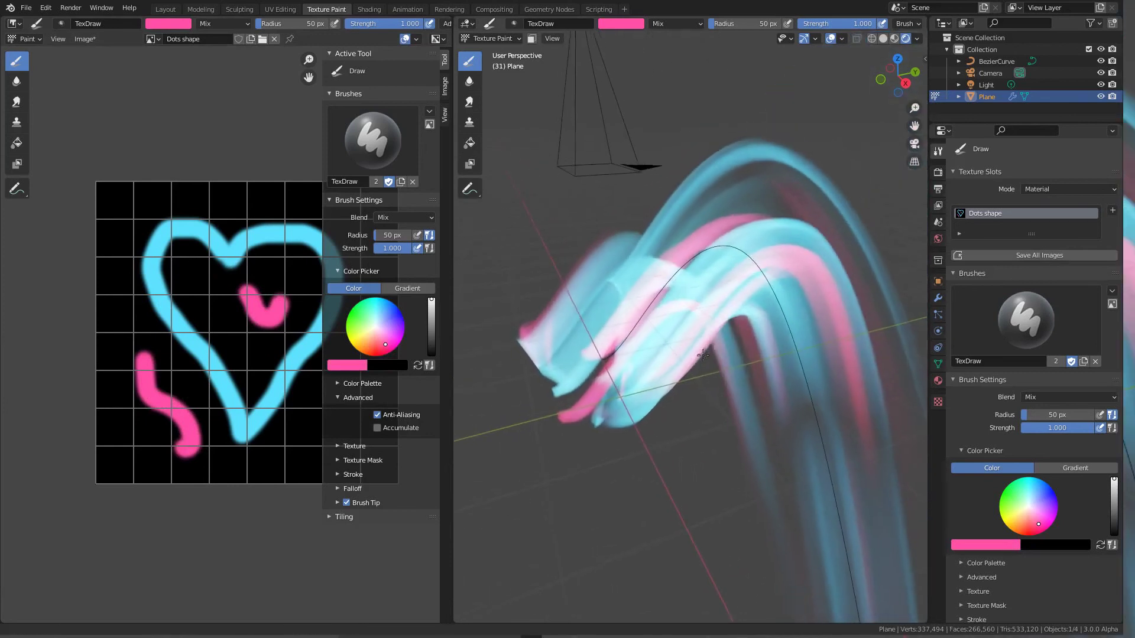
middle_drag(704, 354, 649, 327)
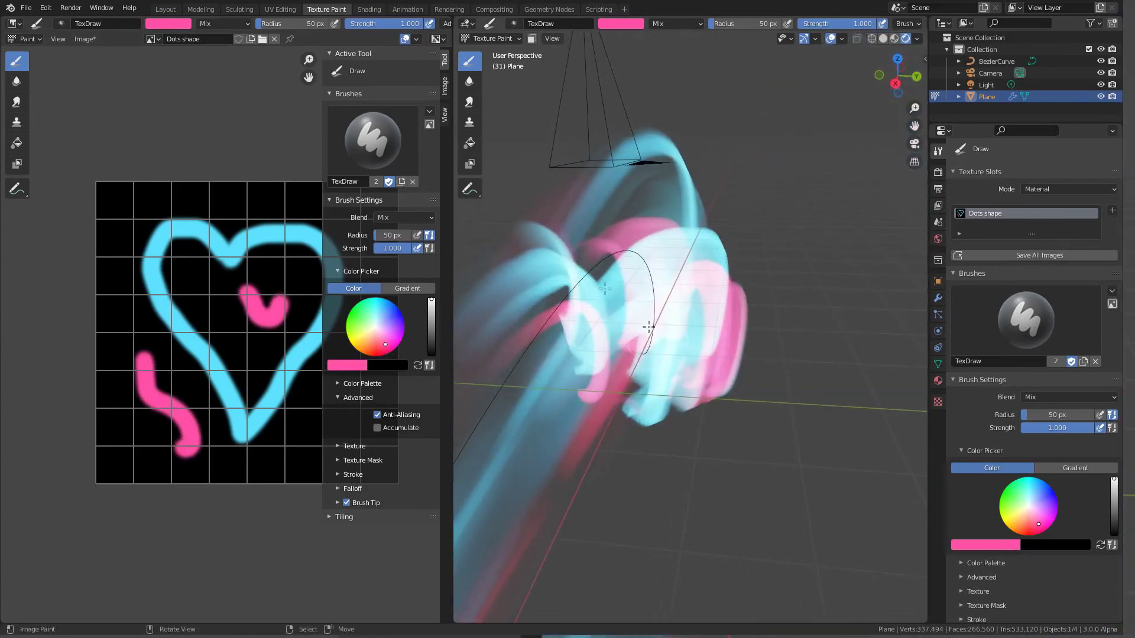
drag(137, 188, 134, 215)
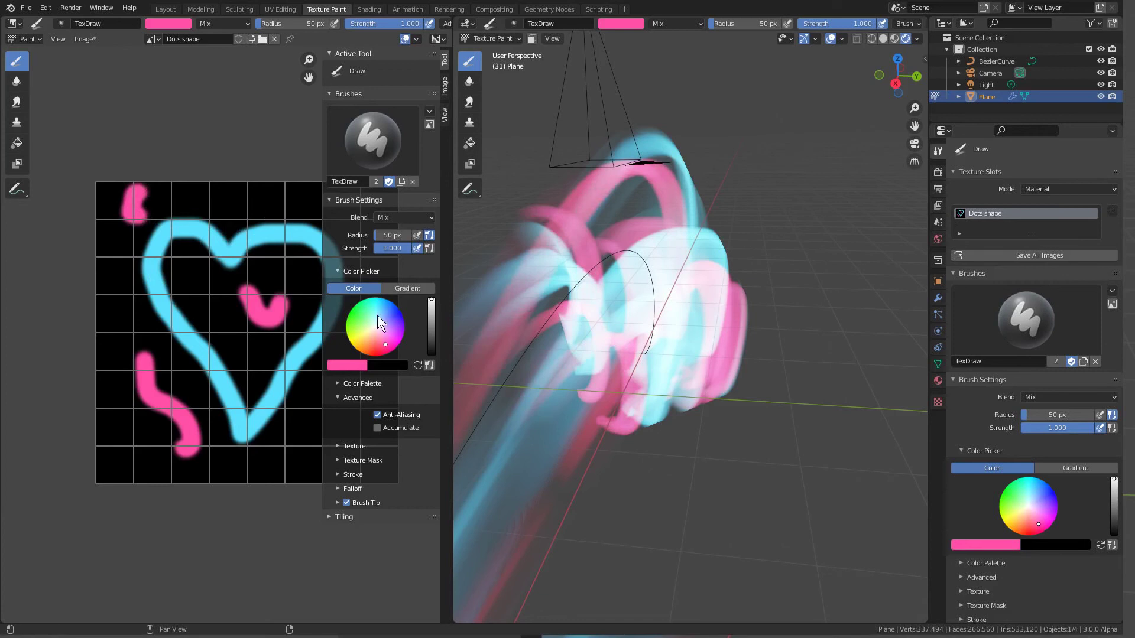
drag(378, 316, 363, 313)
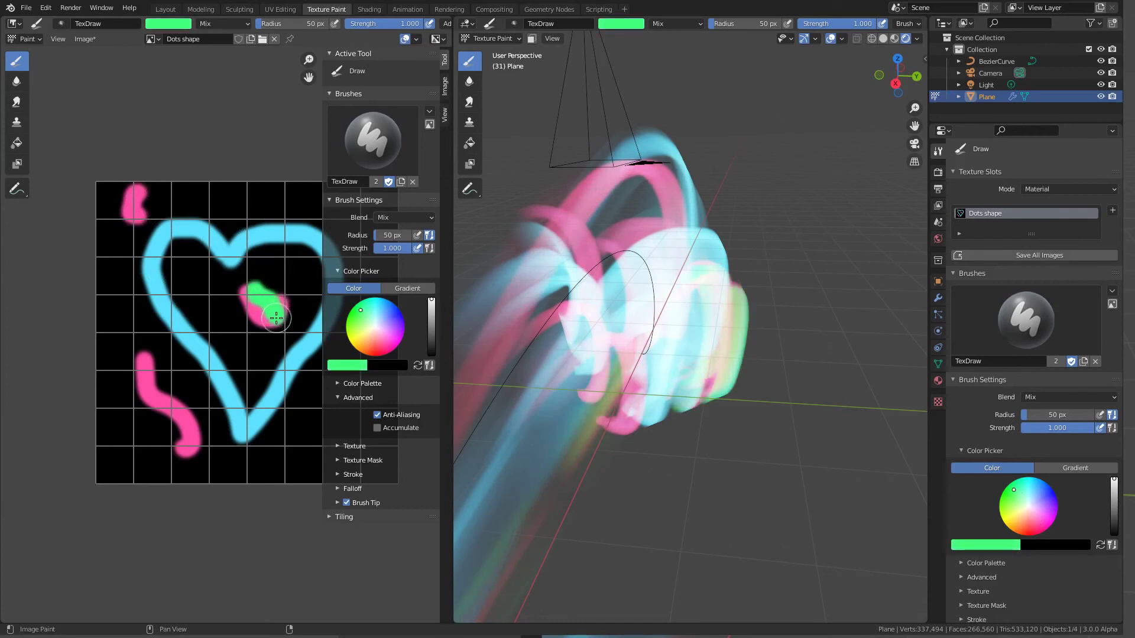
mouse_move(713, 360)
middle_down()
mouse_move(727, 342)
mouse_move(734, 274)
mouse_move(777, 336)
mouse_move(747, 314)
mouse_move(688, 337)
mouse_move(694, 346)
middle_up()
Step: Play the animation to watch the pink-and-cyan streak from several angles
key(space)
key(space)
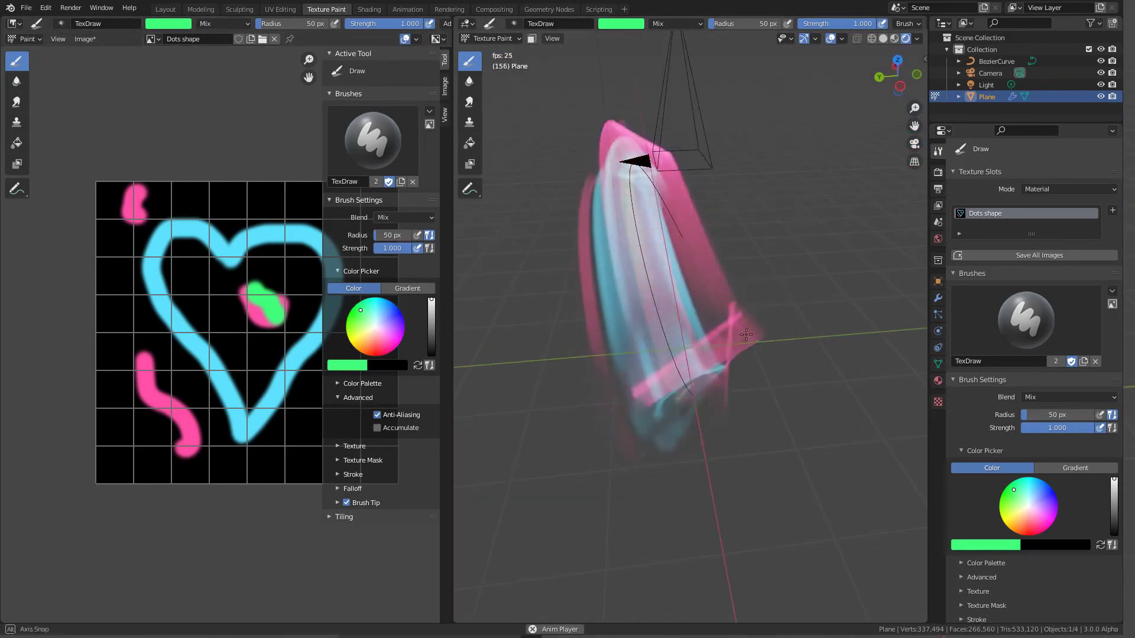
middle_drag(755, 297, 781, 319)
scroll(691, 323, up, 3)
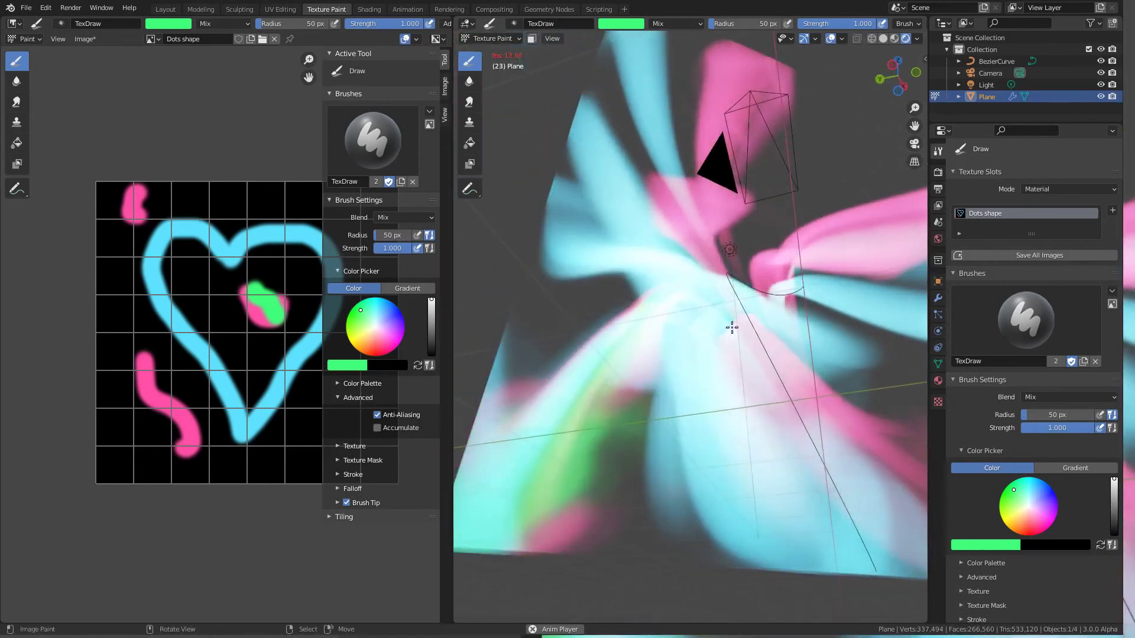
scroll(732, 325, up, 4)
scroll(735, 327, down, 5)
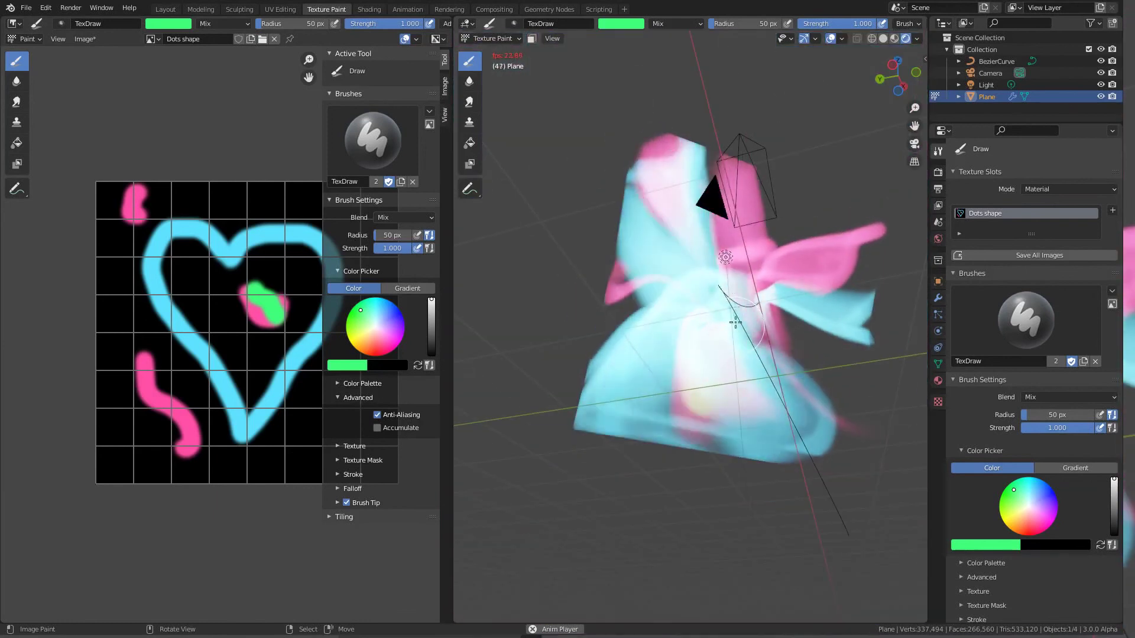
Step: Stop playback, maximize the 3D view in free perspective, and undo a trial move of BezierCurve
key(space)
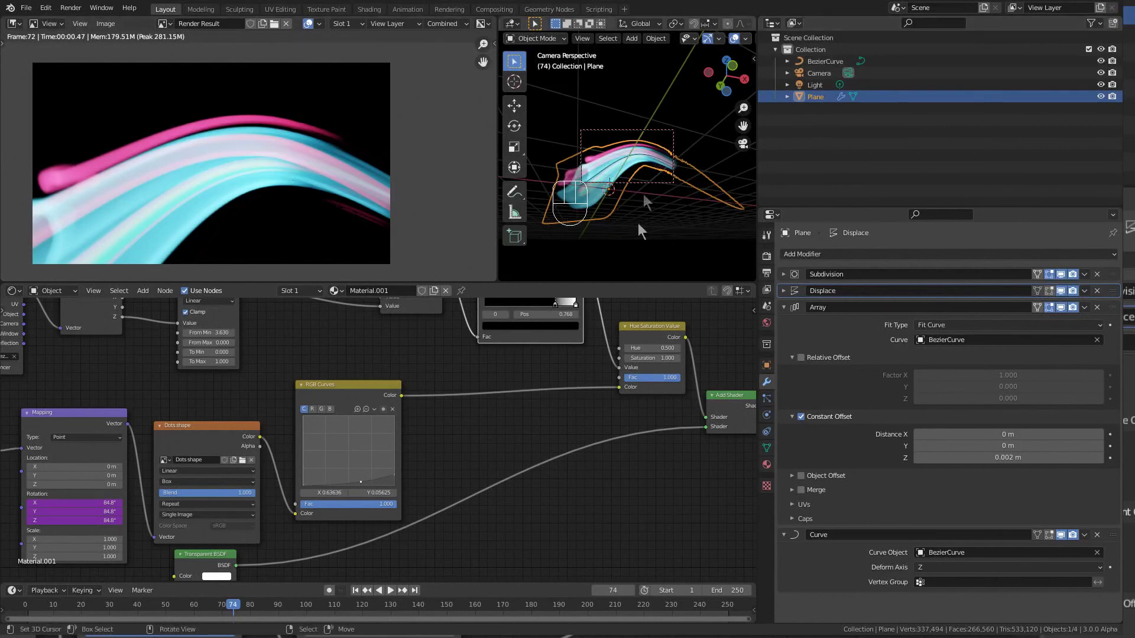
key(ctrl+space)
key(KP_0)
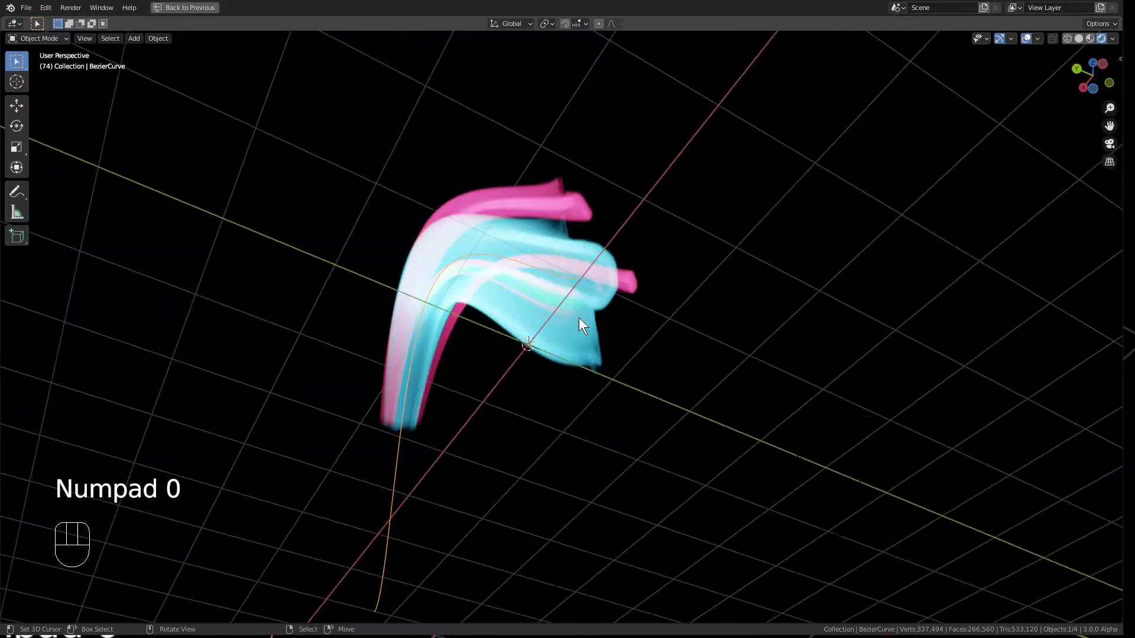
middle_drag(575, 321, 549, 339)
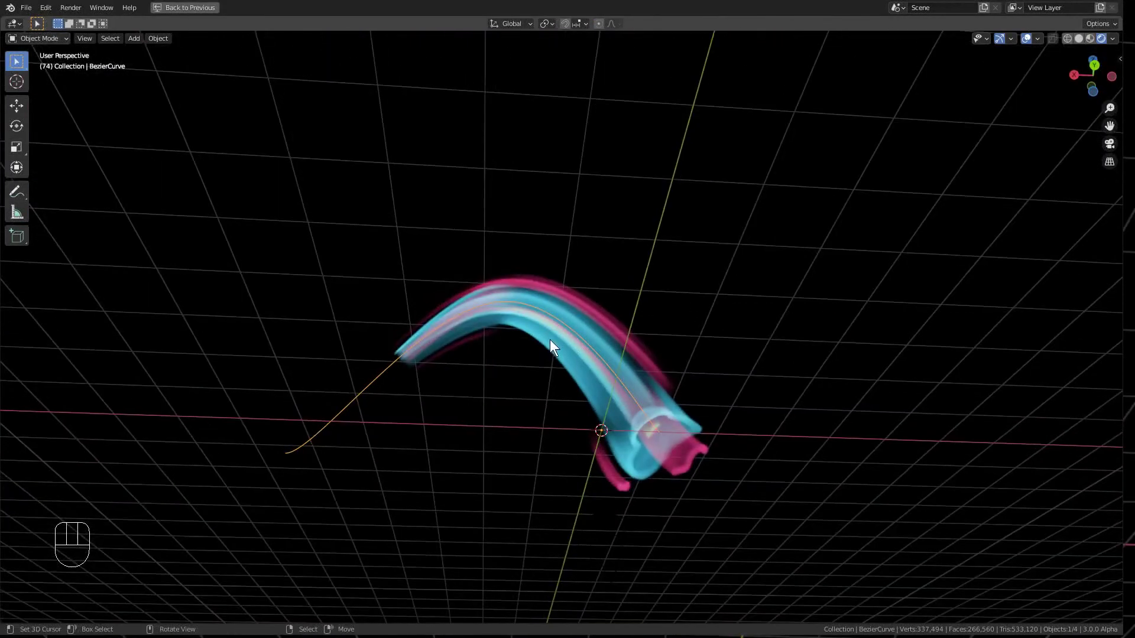
key(g)
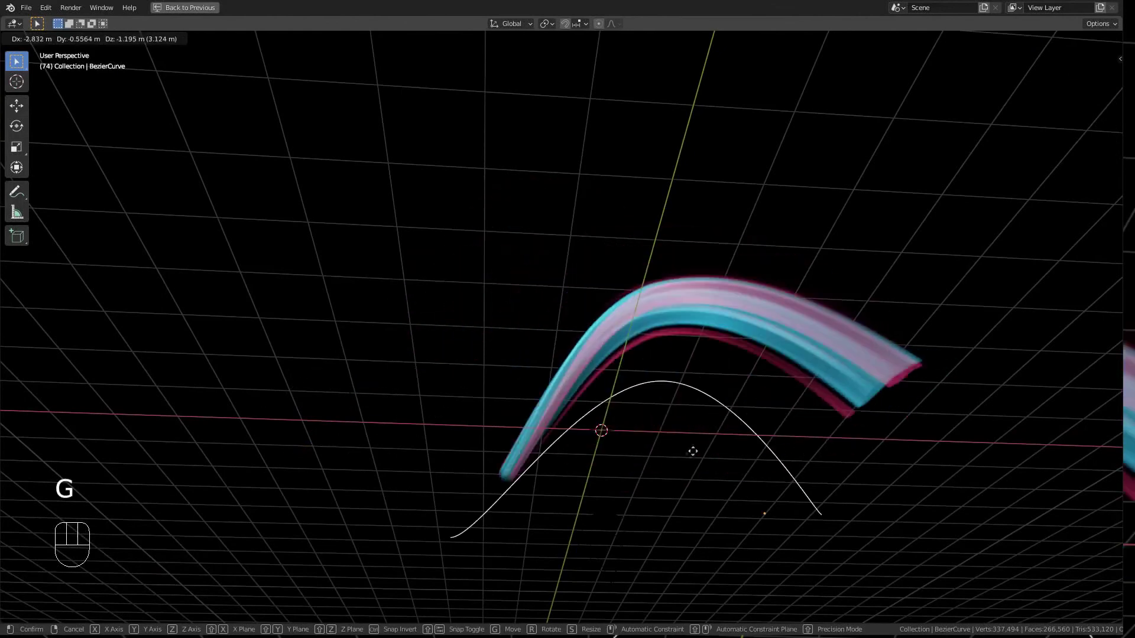
click(687, 464)
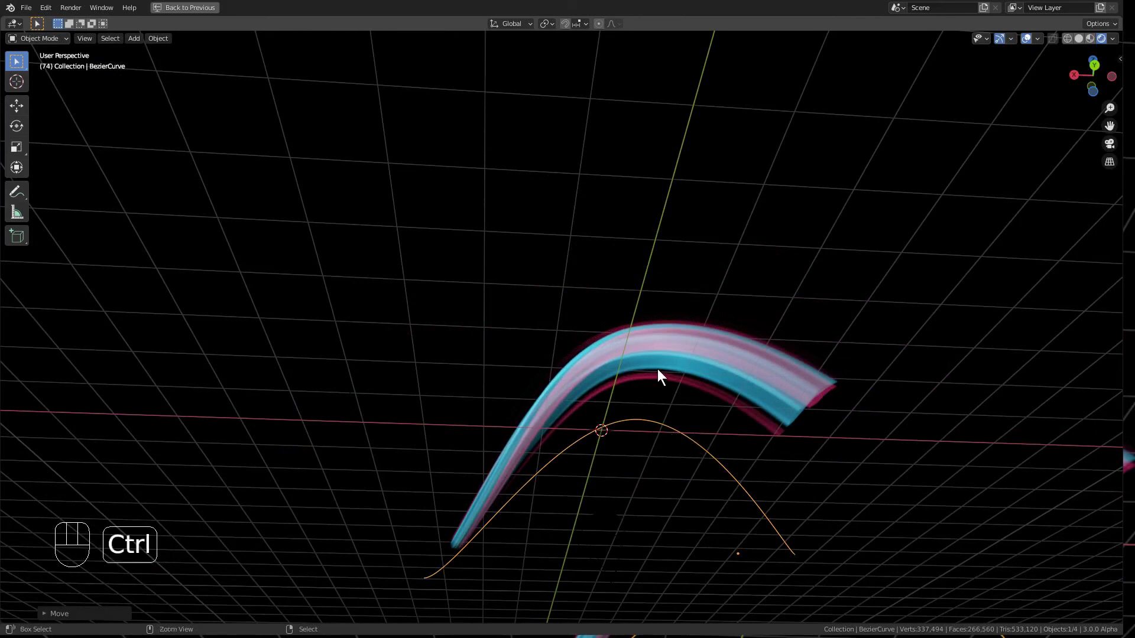
key(ctrl+z)
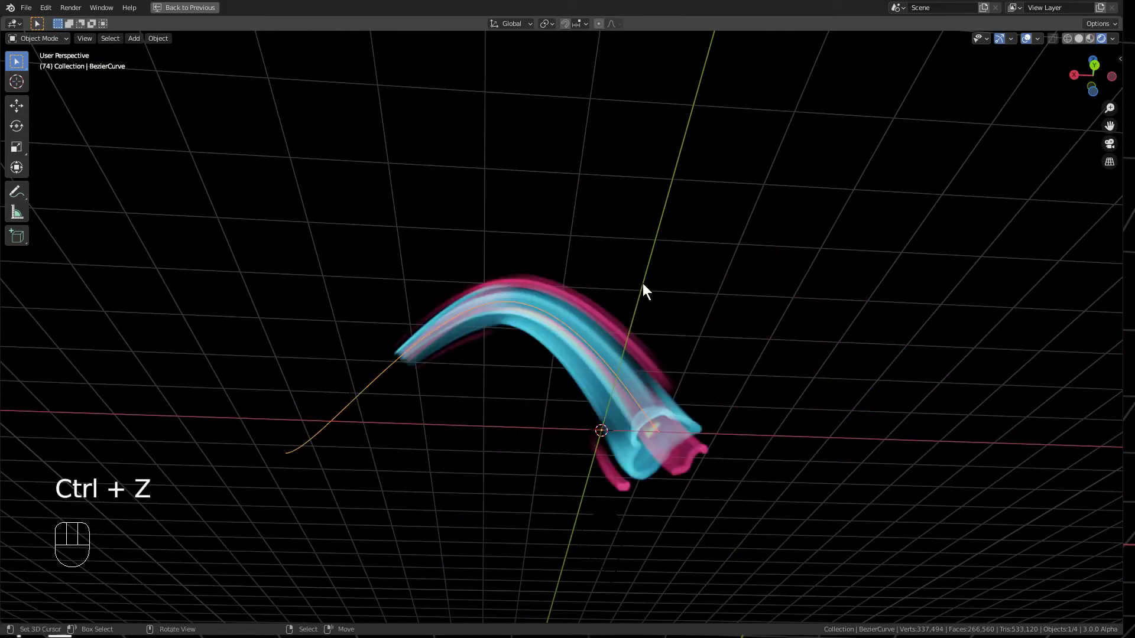
Step: With the layout restored, give Plane a Child Of constraint, eyedropping BezierCurve as the target
key(ctrl+space)
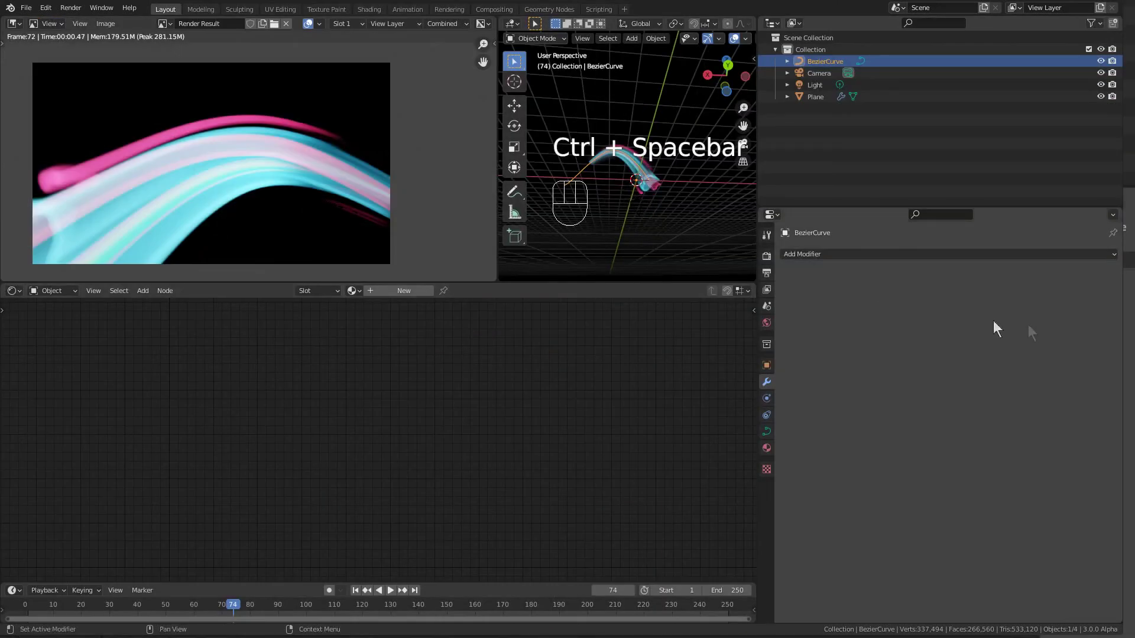
click(822, 97)
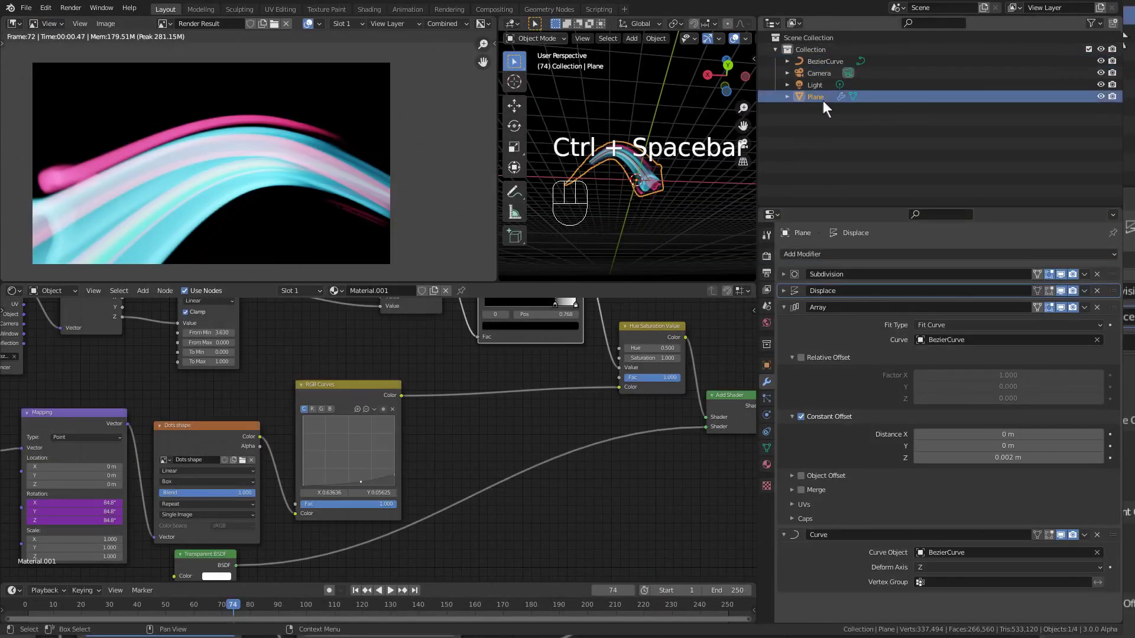
click(766, 432)
click(893, 253)
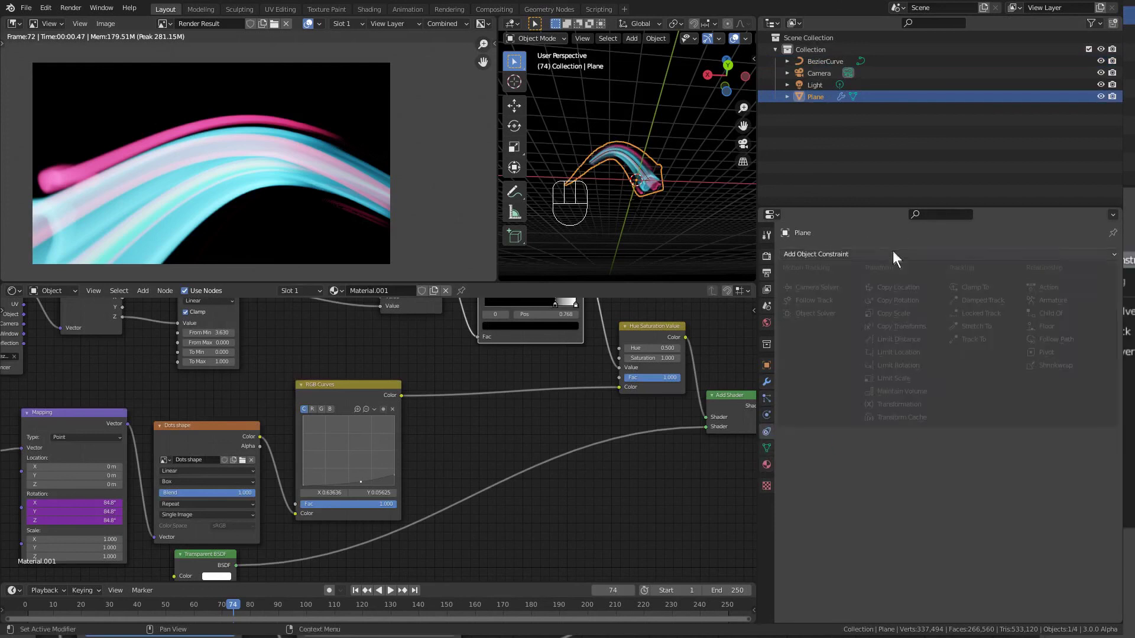
click(1053, 313)
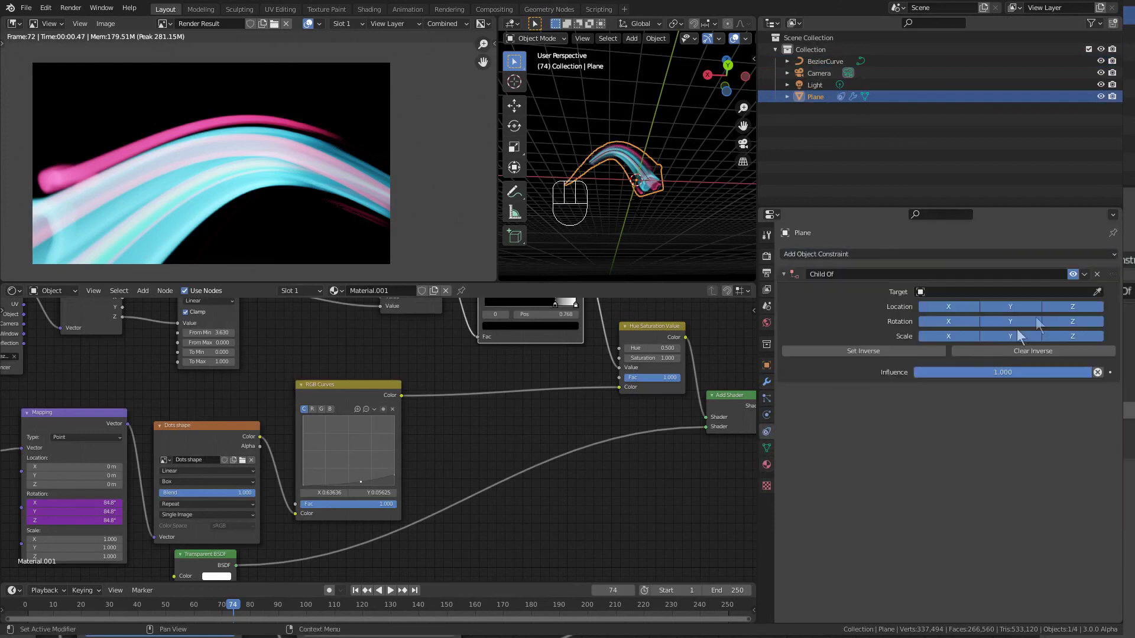
click(1098, 292)
click(833, 58)
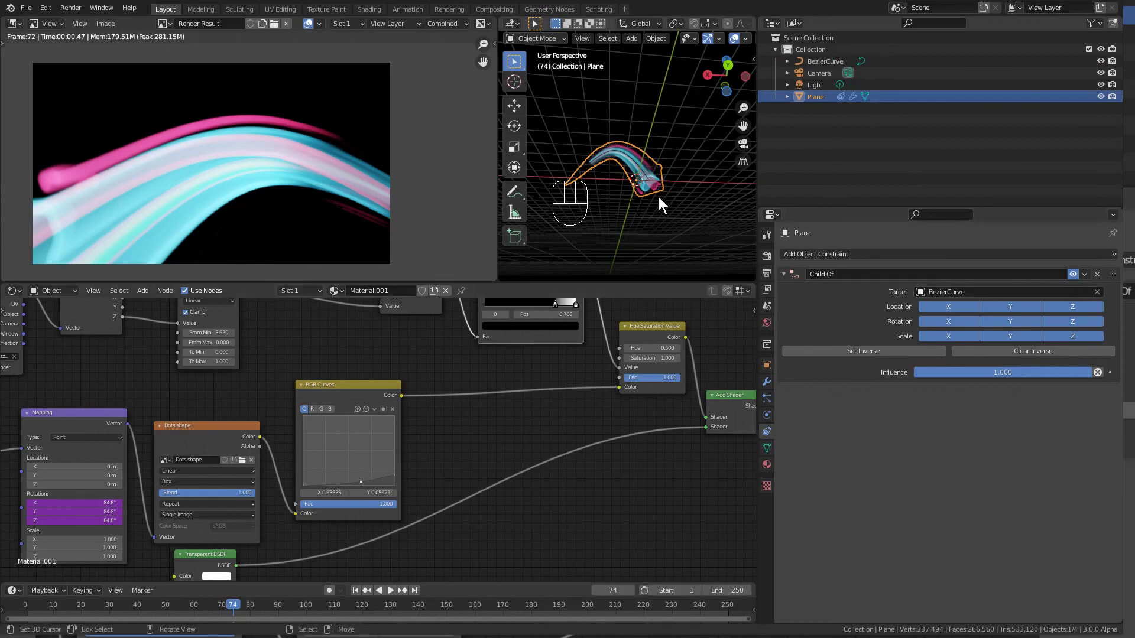
Step: In a maximized viewport, move and rotate BezierCurve so the parented streak follows it
key(ctrl+space)
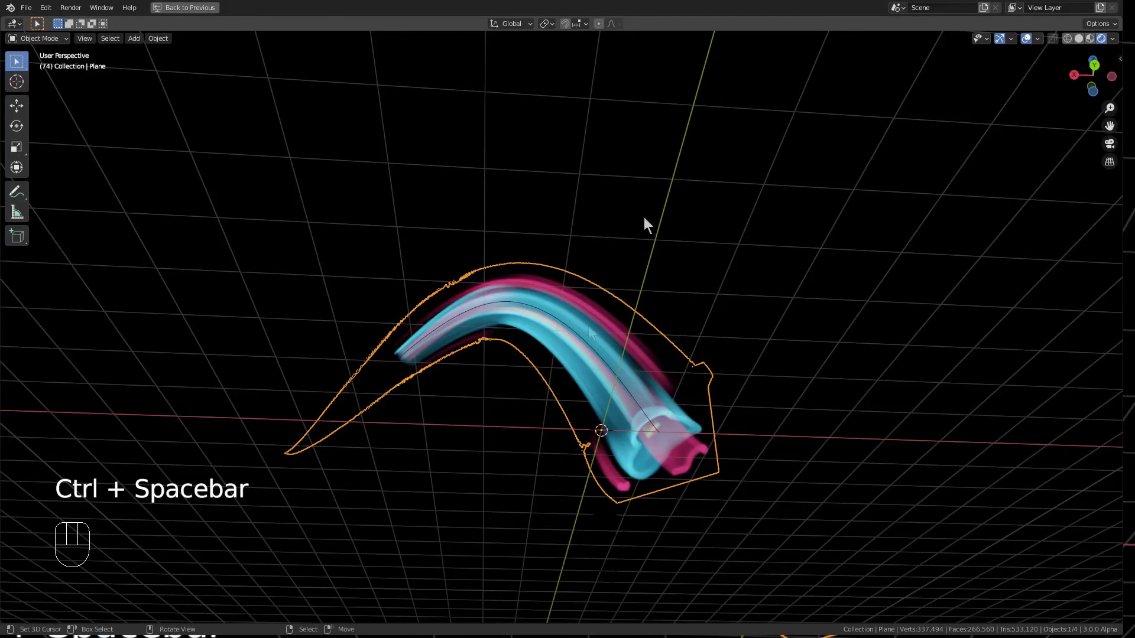
click(613, 377)
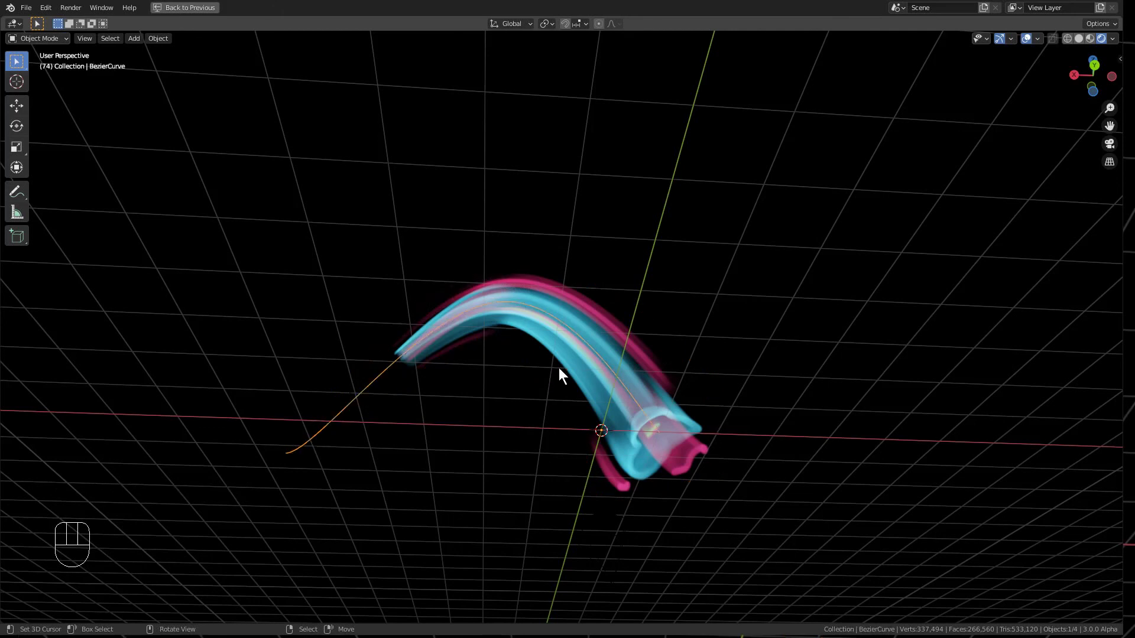
key(g)
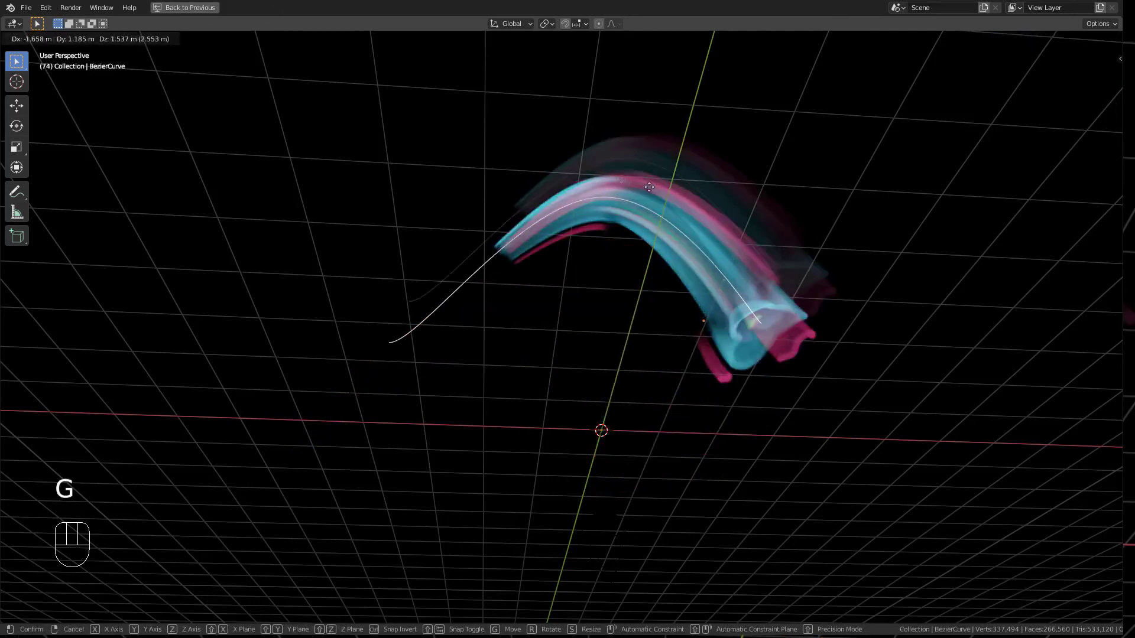
click(629, 309)
key(r)
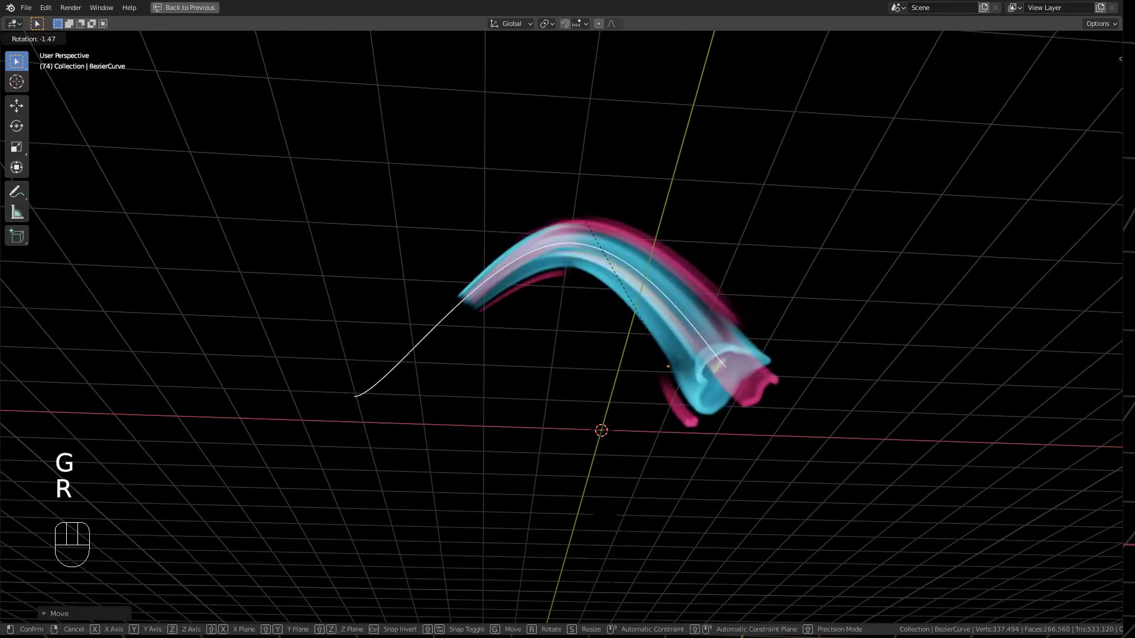
click(576, 211)
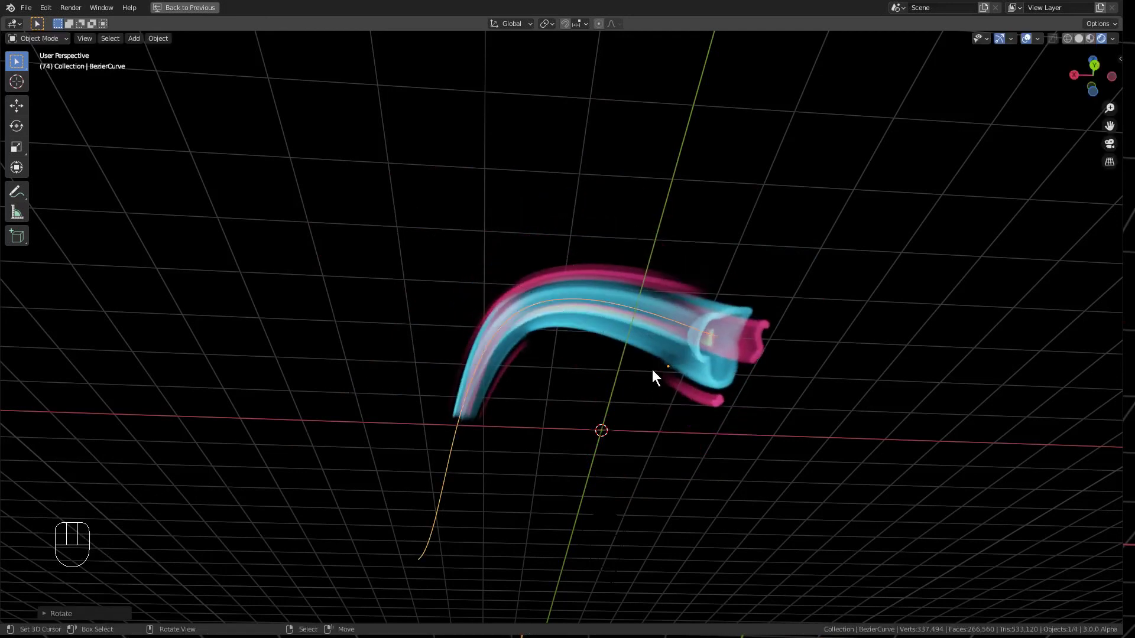
Step: Play the animation in reverse and orbit to check the streak's new path
key(ctrl+shift+space)
scroll(659, 357, up, 3)
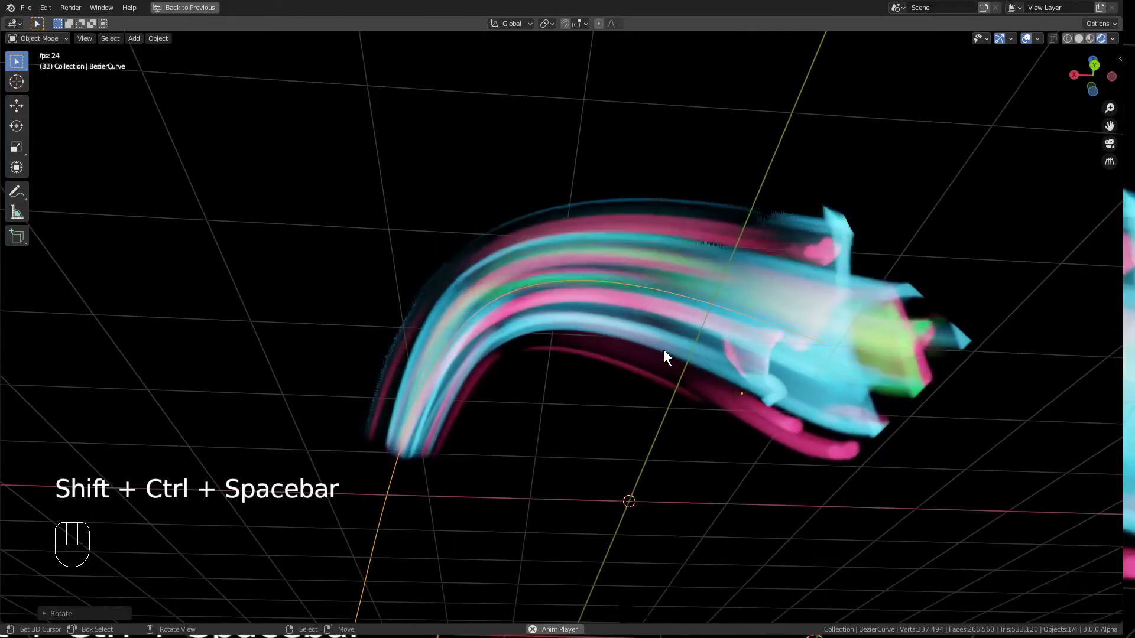
alt+drag(740, 343, 676, 328)
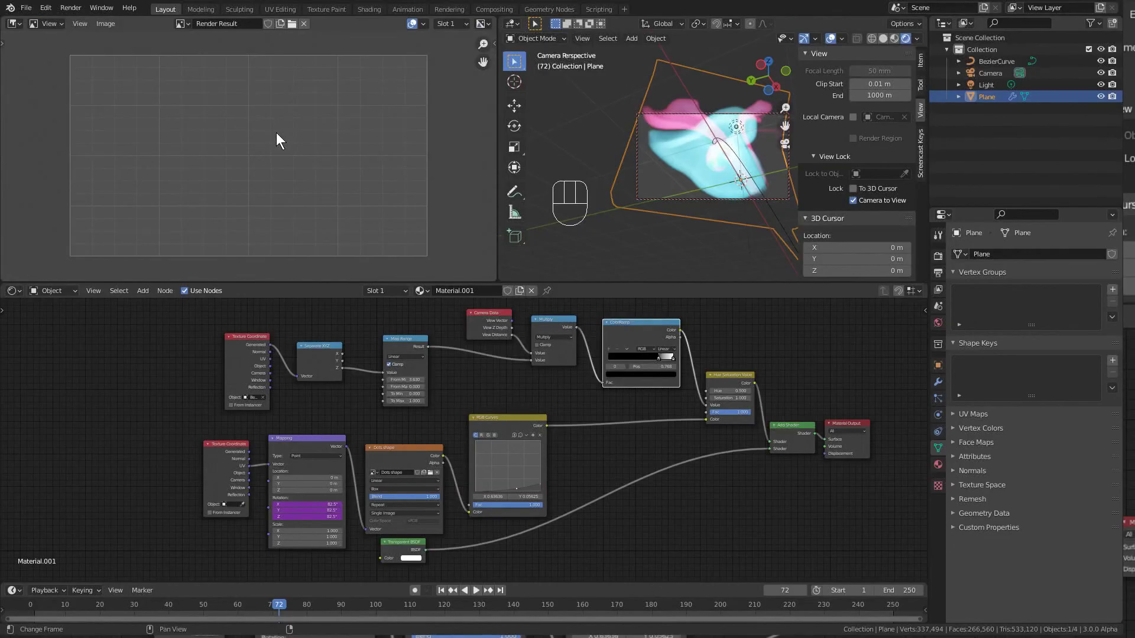
Step: Render frame 72 of the light streak with F12
key(F12)
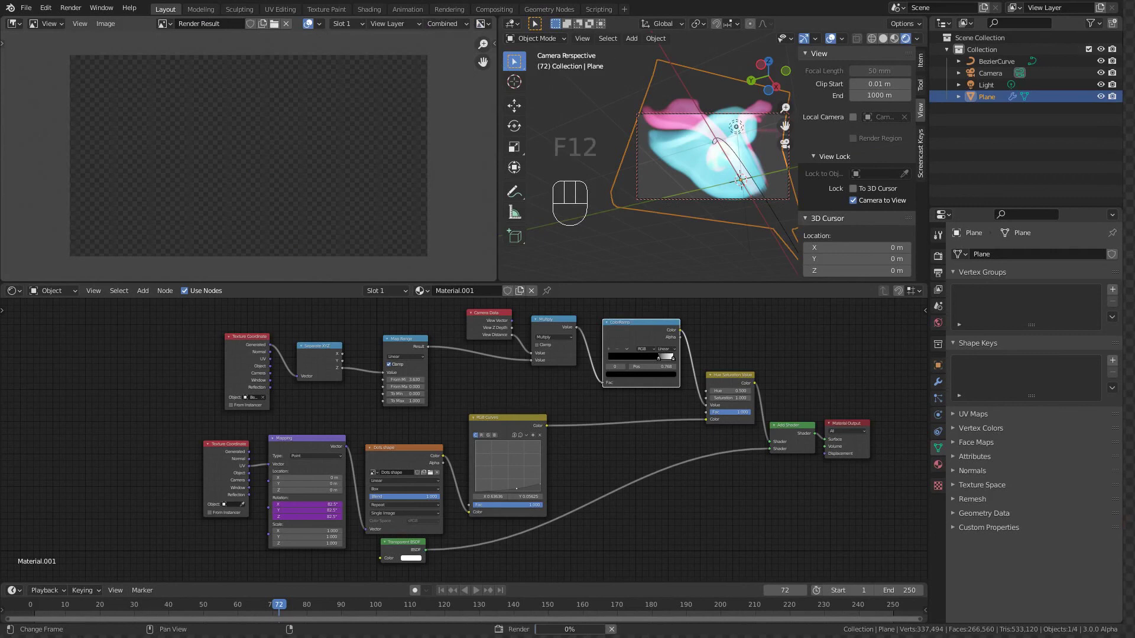